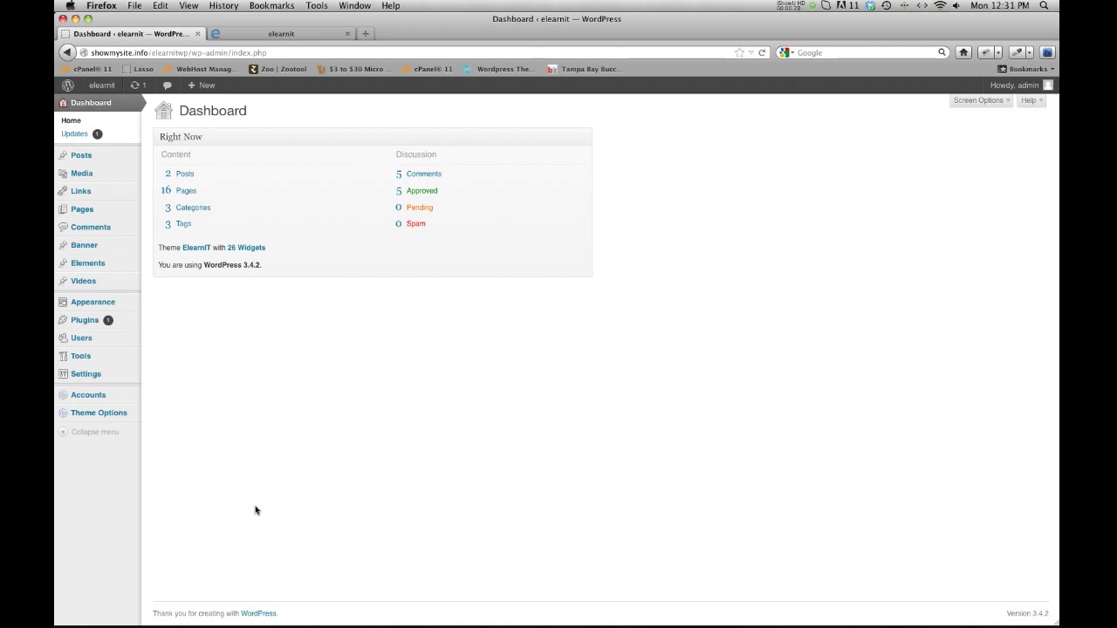
- Add a new page titled "Shortcodes Video"
left_click(189, 192)
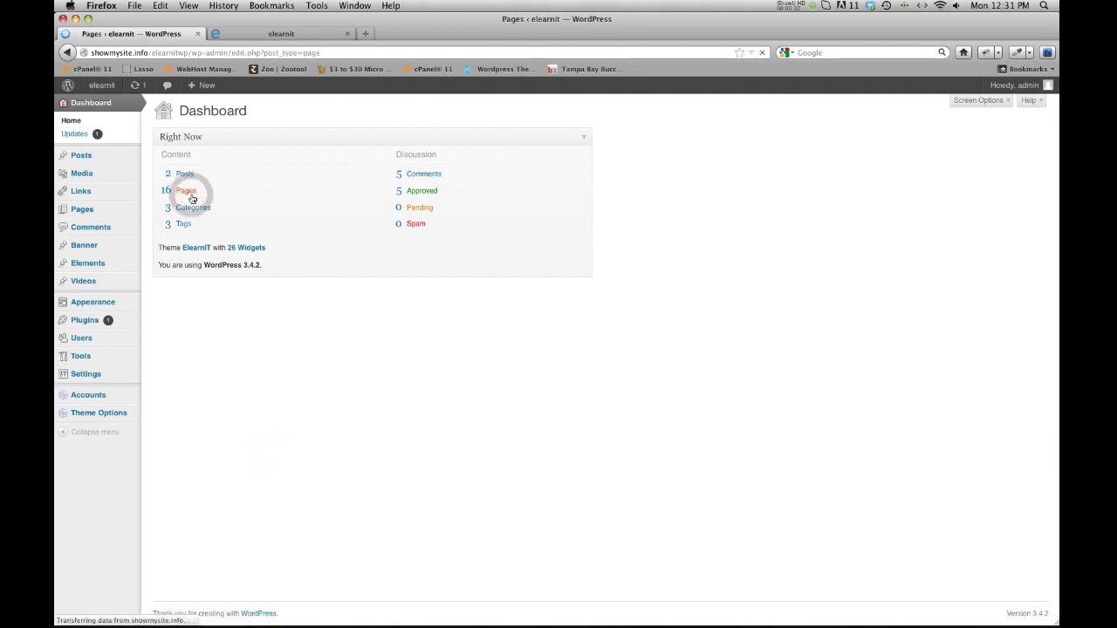
left_click(245, 112)
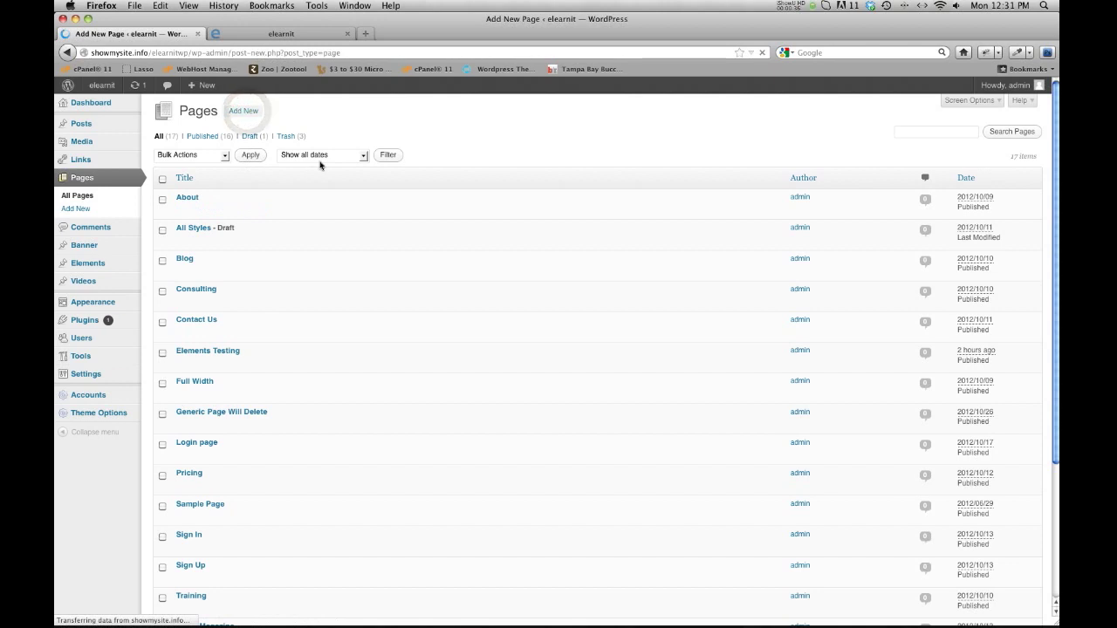
left_click(227, 142)
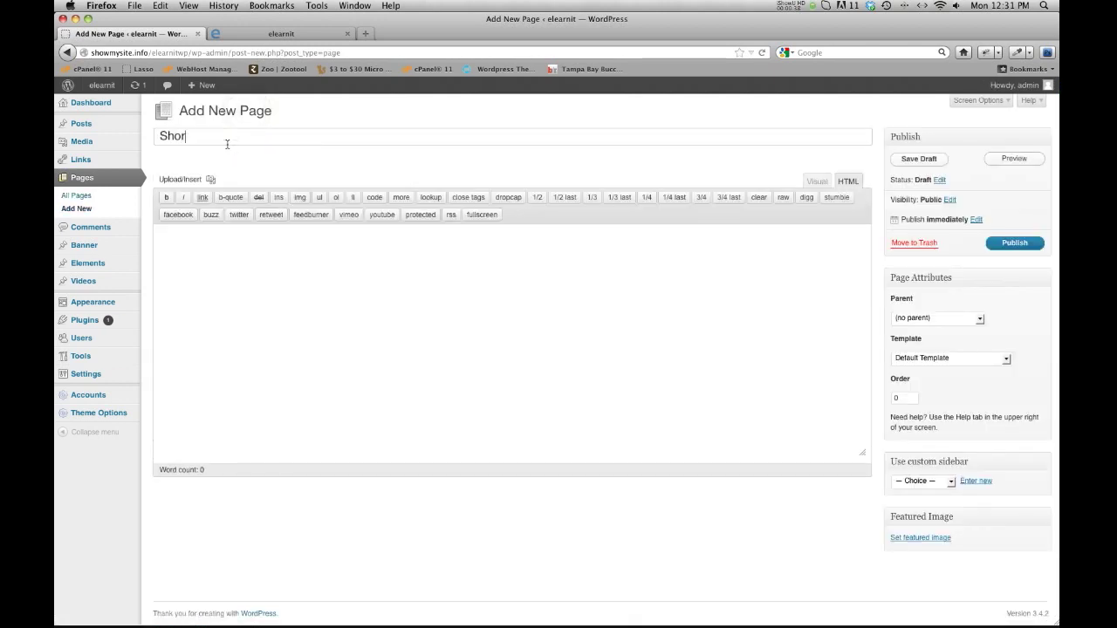
type("Shortcodes Video")
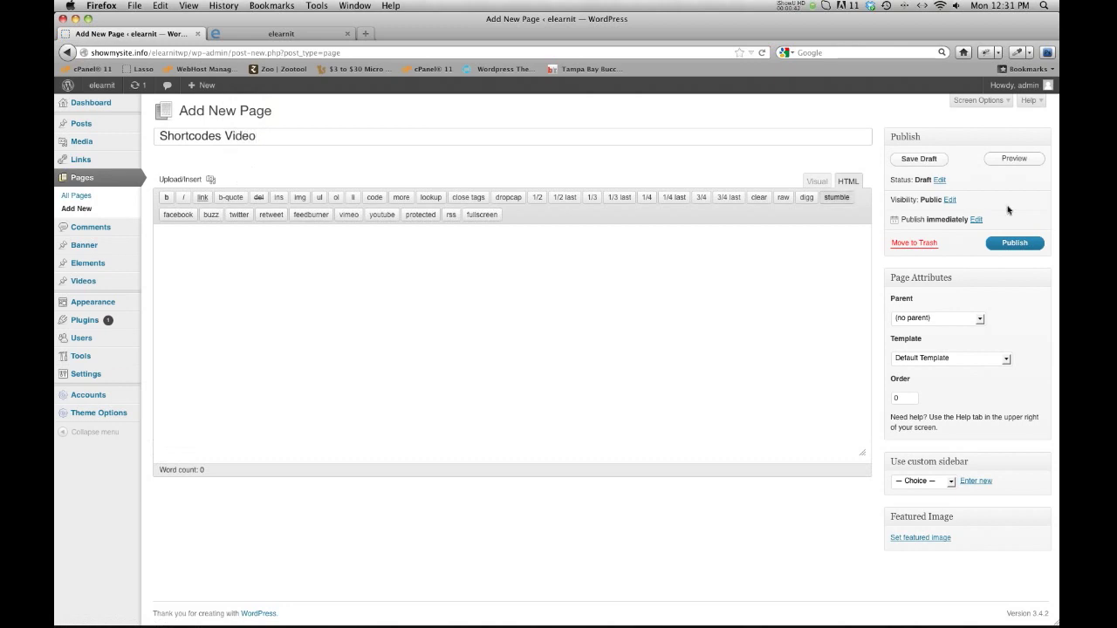
- In the page body's visual editor, insert a content title shortcode containing "Some Title Here"
left_click(818, 181)
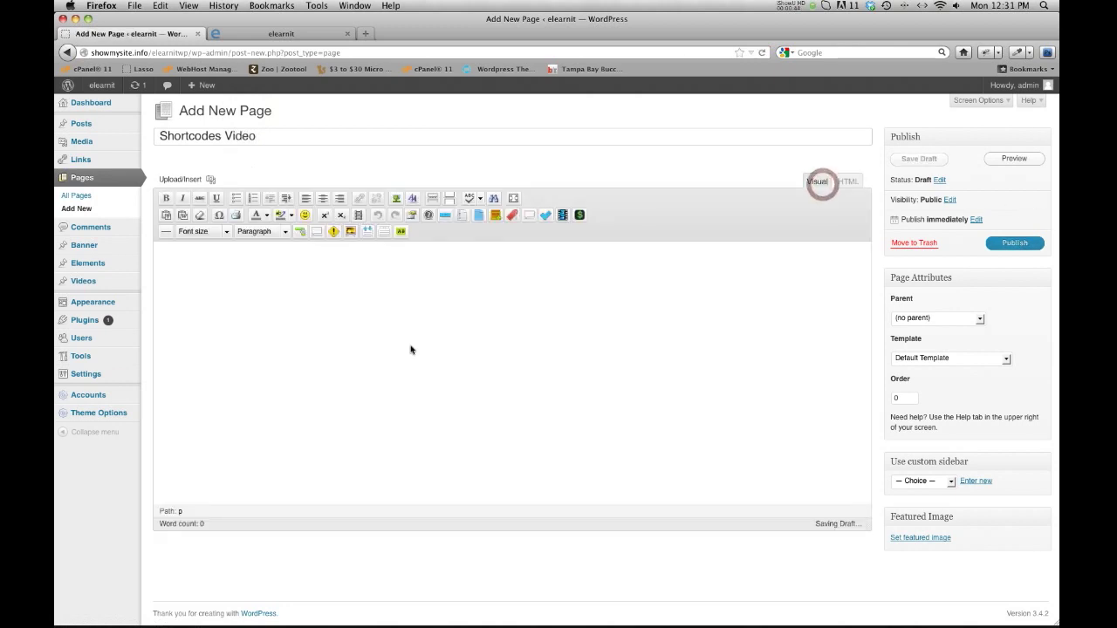
left_click(436, 356)
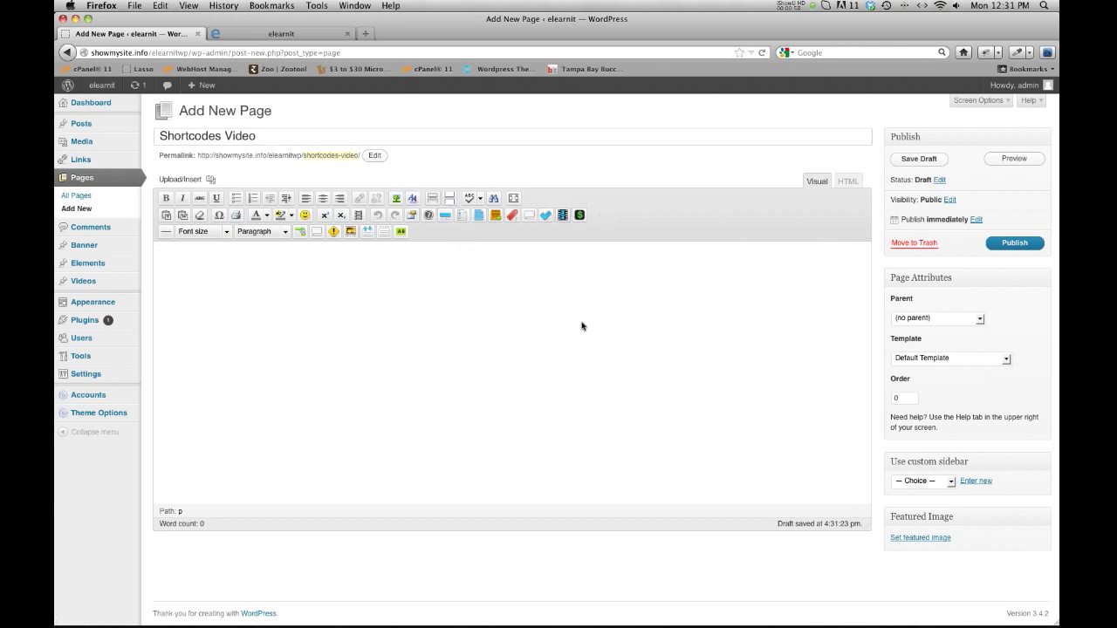
left_click(445, 215)
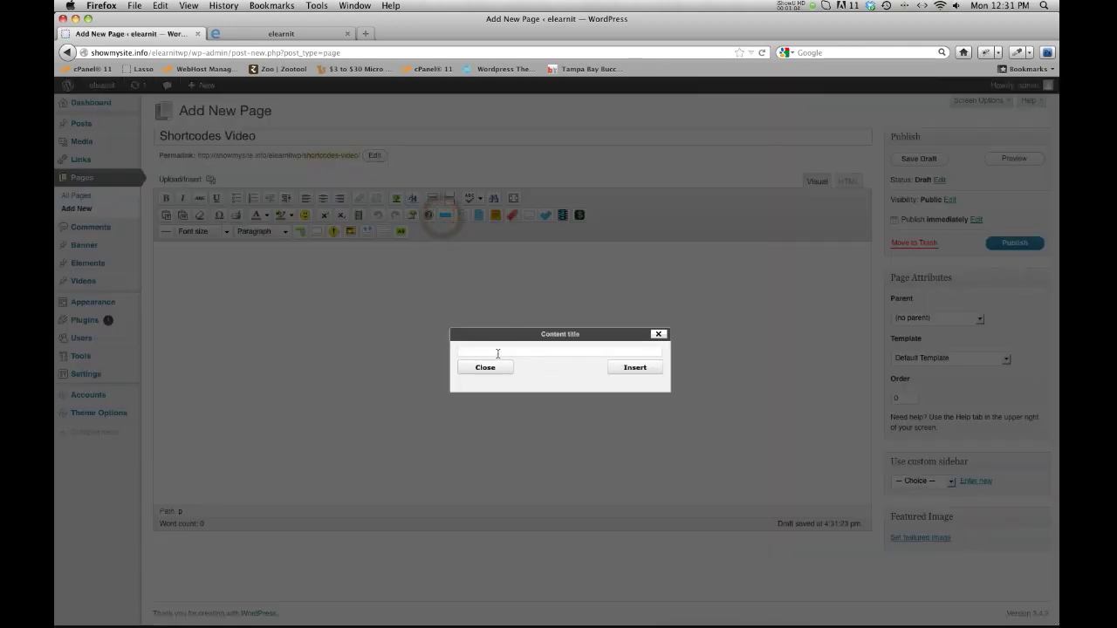
left_click(494, 353)
type("S")
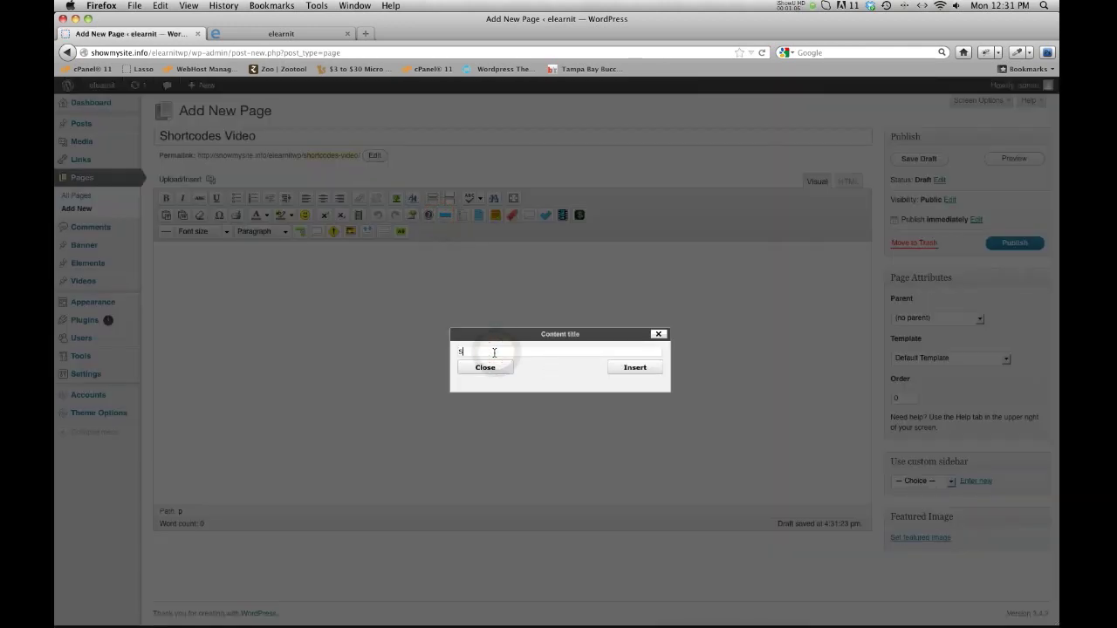
type("ome Title Here")
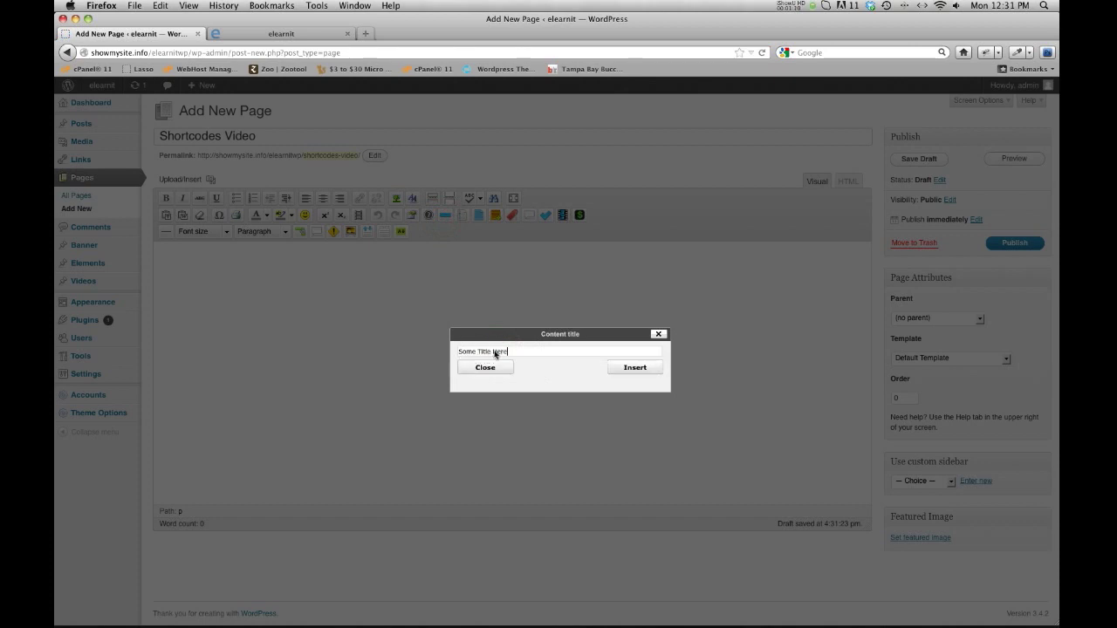
key("Return")
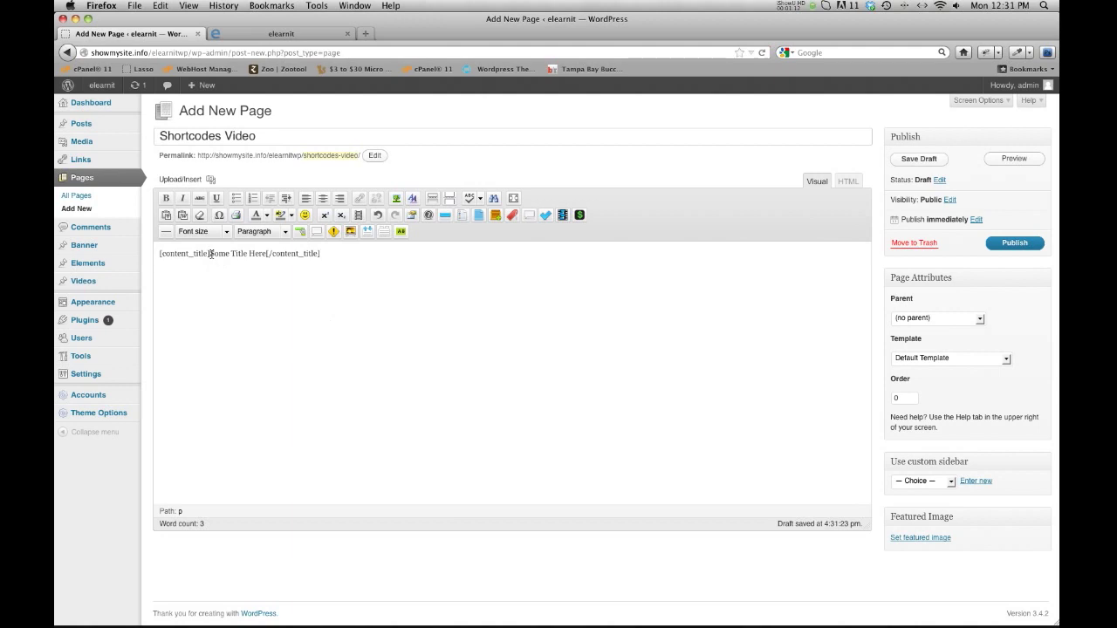
- Format the "Some Title Here" shortcode line as Heading 1
left_click_drag(210, 253, 267, 253)
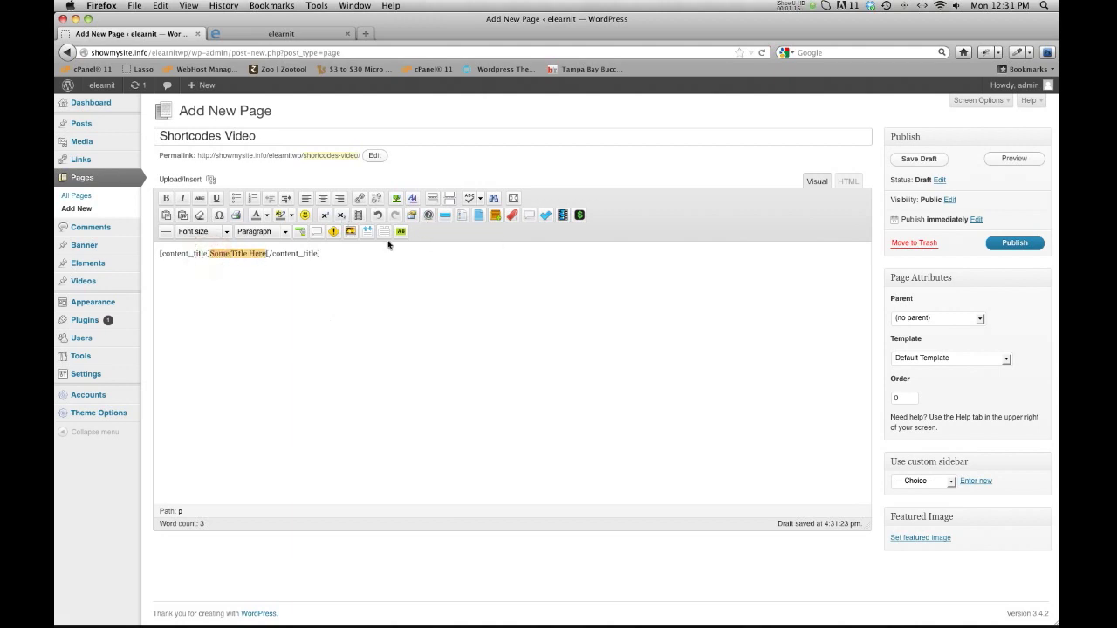
left_click(284, 232)
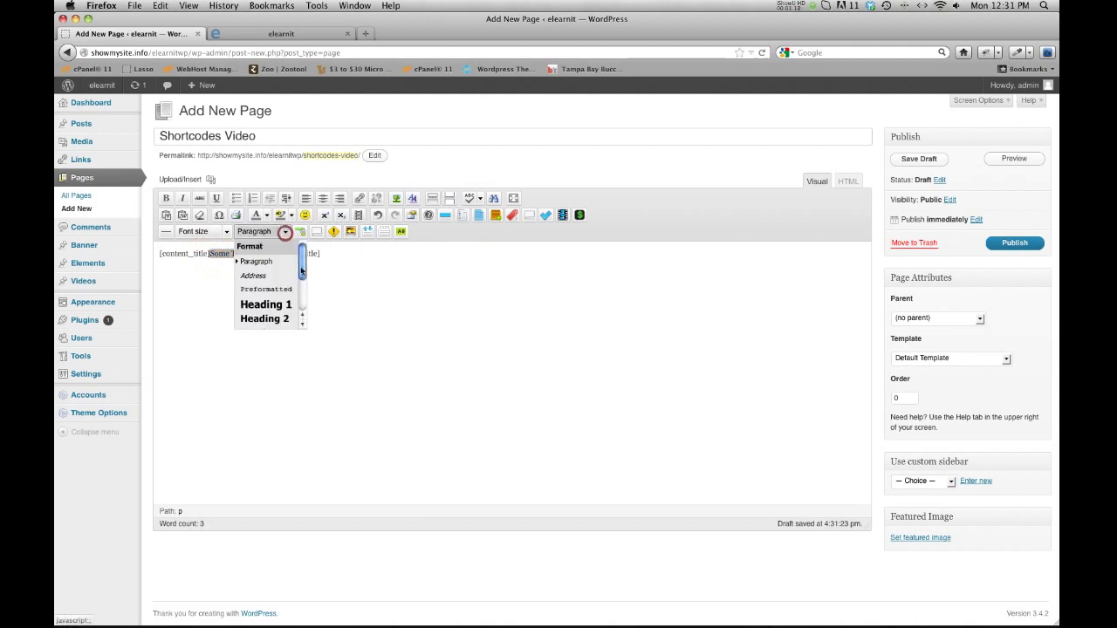
left_click(283, 306)
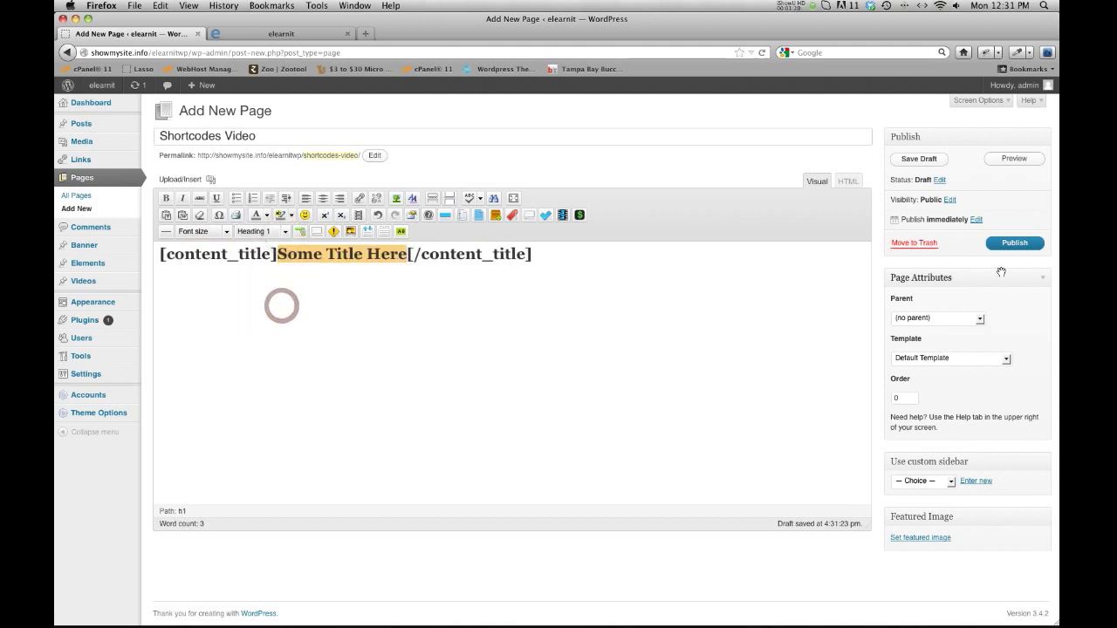
- Publish the page and view it on the site to examine how the page title and content title are styled
left_click(1011, 243)
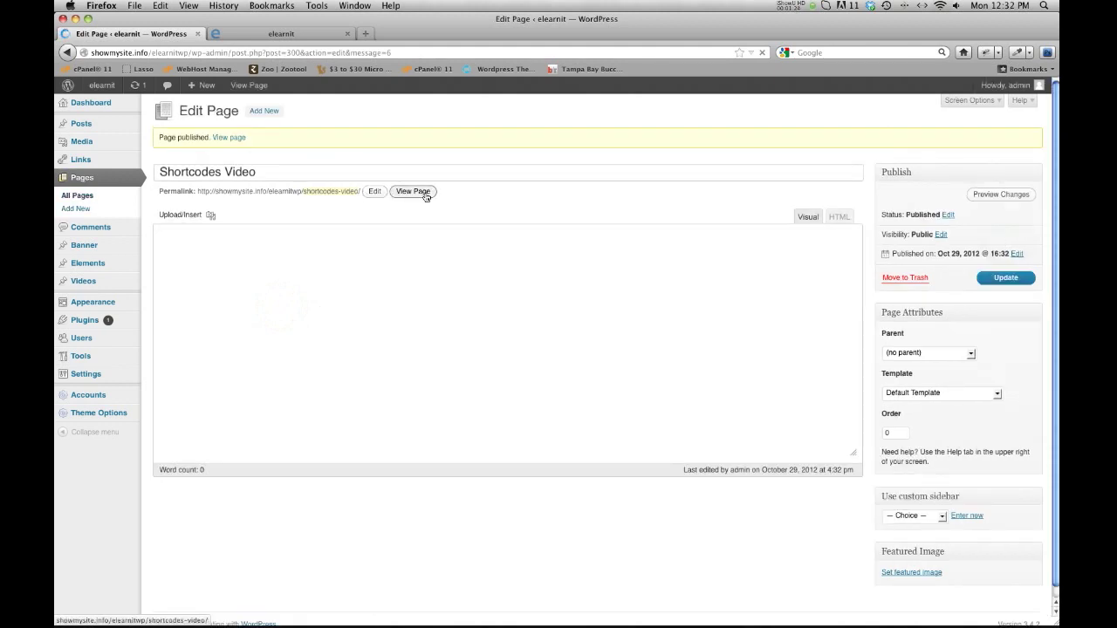
left_click(424, 191)
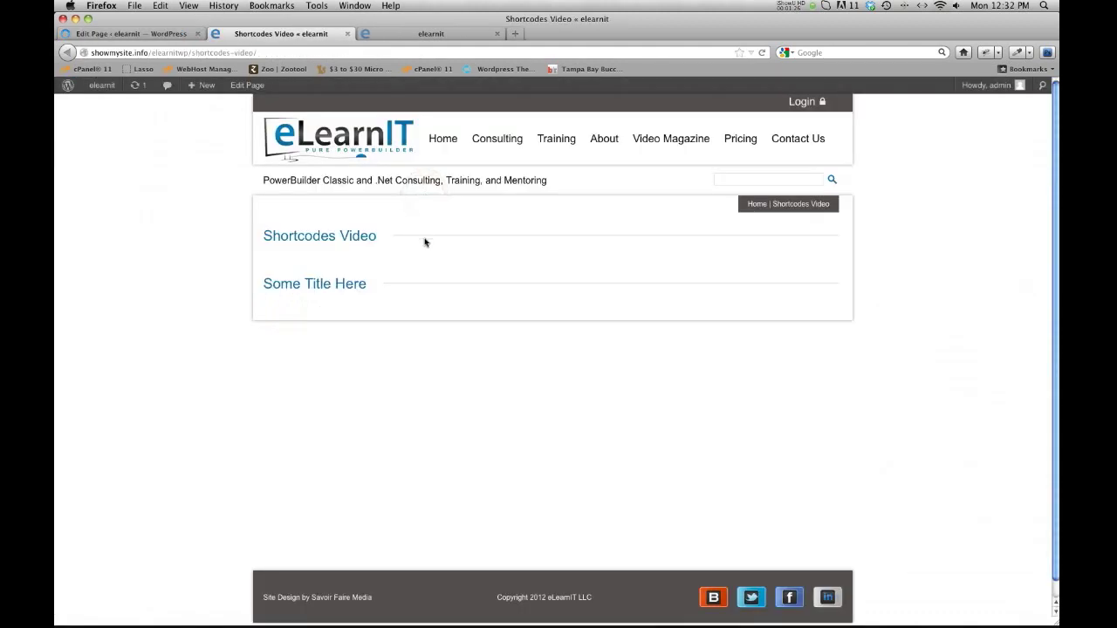
left_click_drag(261, 283, 379, 287)
left_click(381, 287)
left_click_drag(262, 237, 400, 238)
left_click(385, 234)
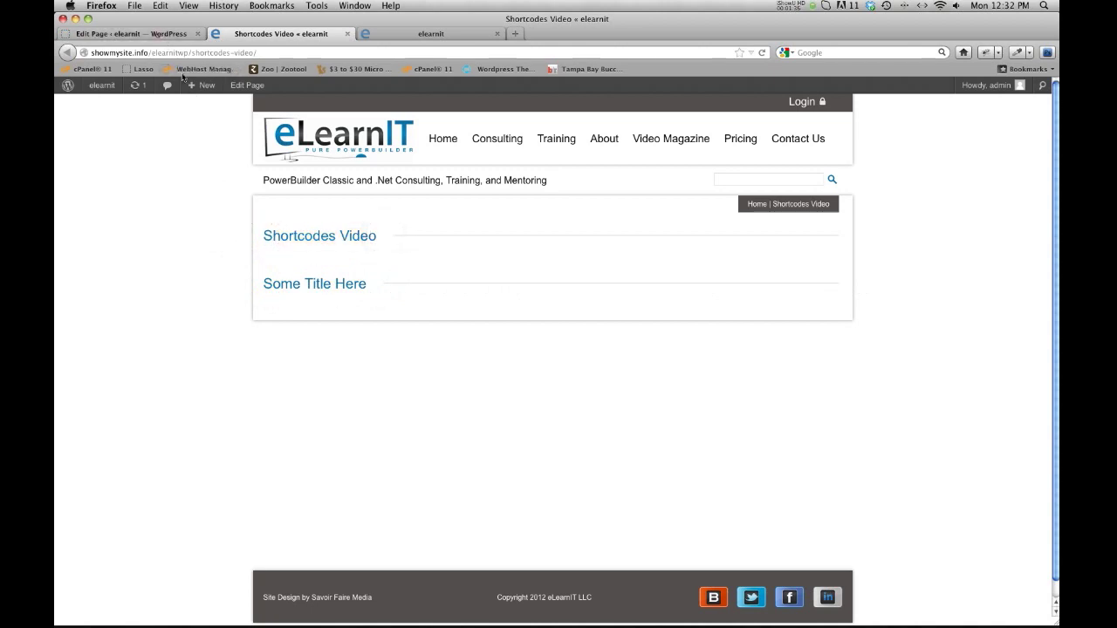
- Return to the Shortcodes Video page editor, switching briefly to Skype and back to Firefox
left_click(159, 35)
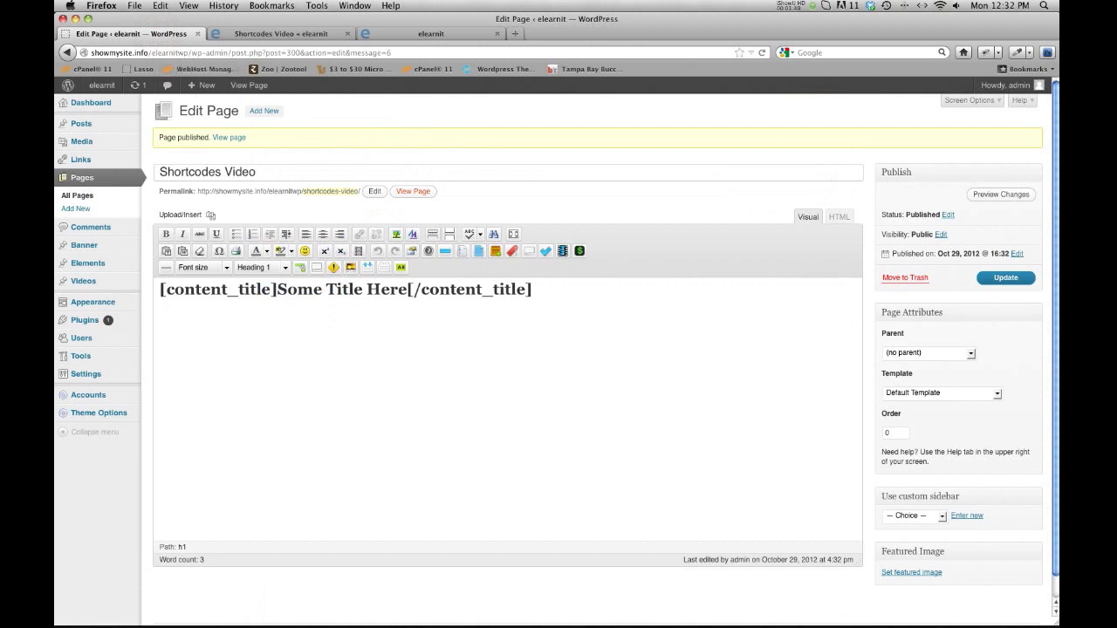
key("F3")
left_click(291, 203)
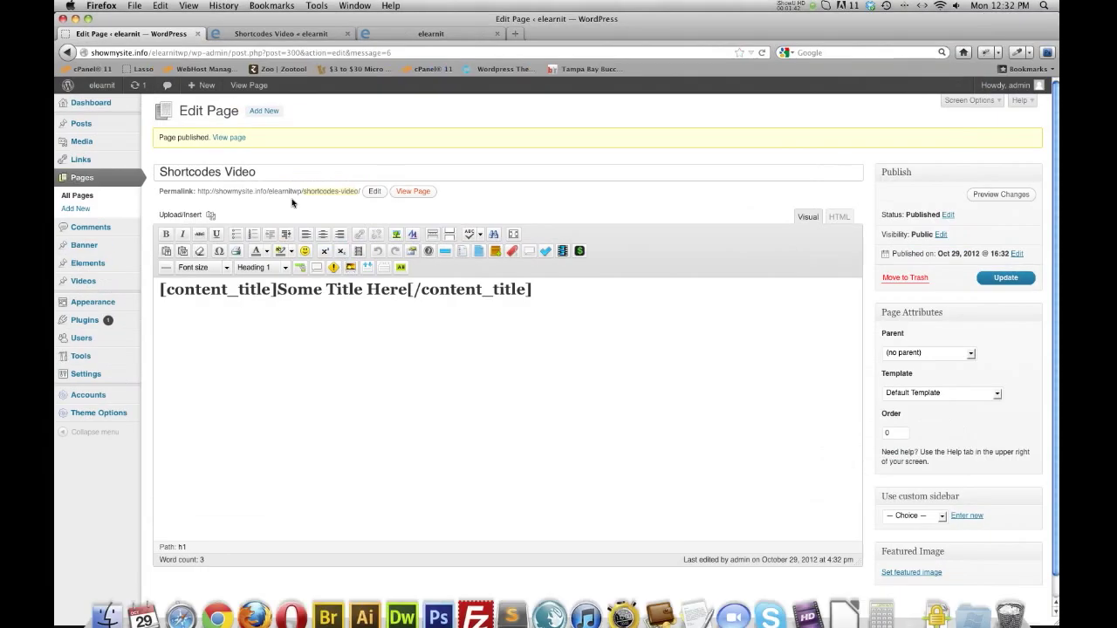
key("super+Tab")
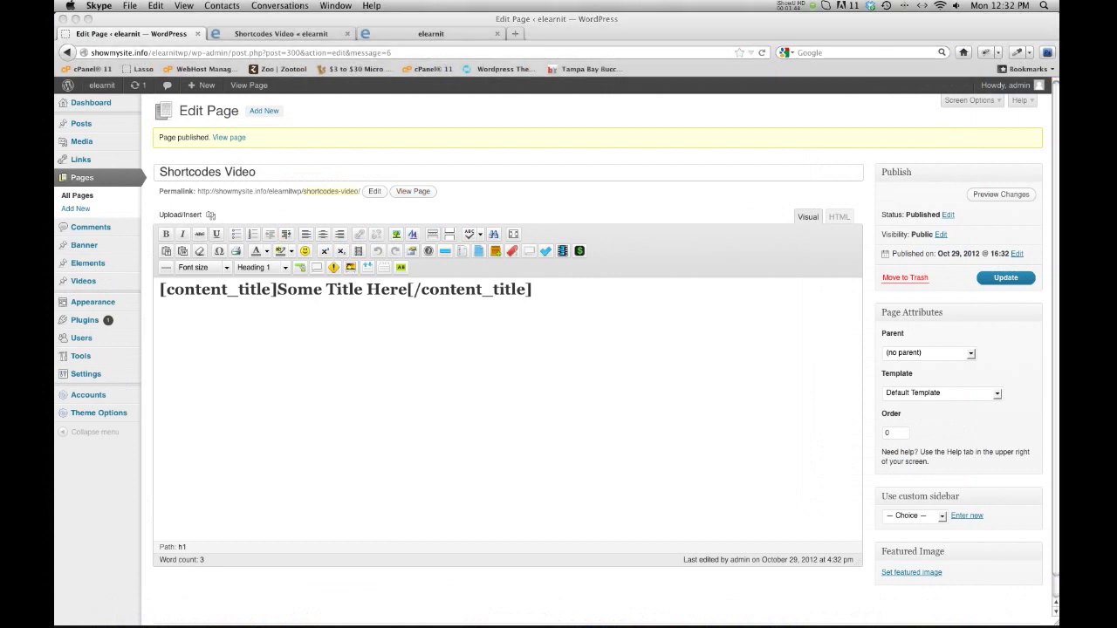
key("super+Tab")
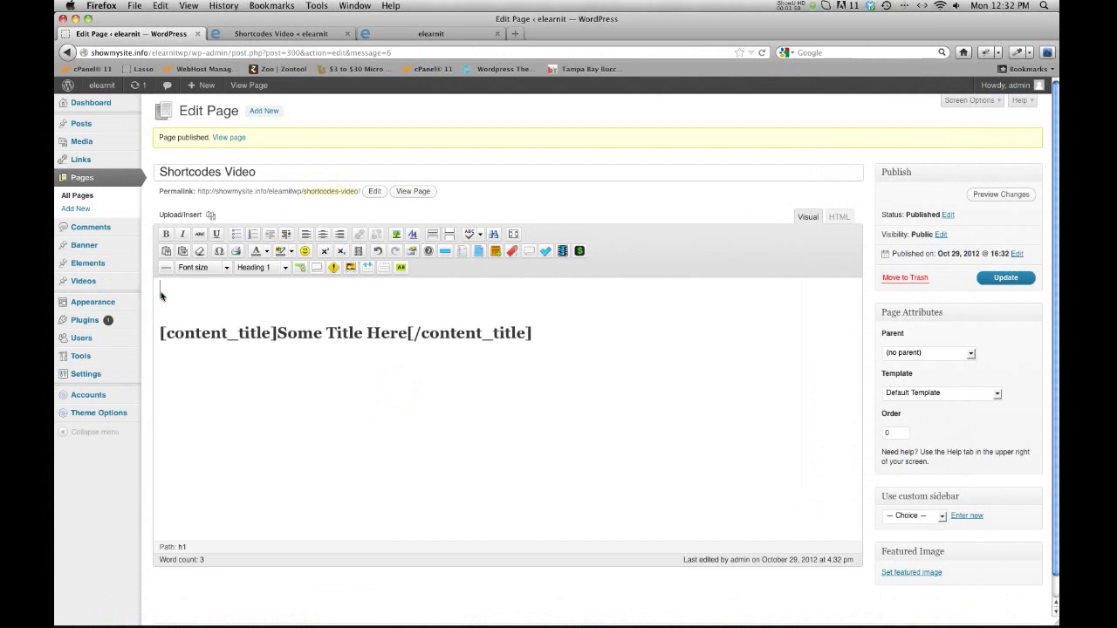
type("Quisque eu quam velit, et commodo lectus. Etiam dui dolor, placerat sit amet tristique ac, mollis nec felis. Nulla dapibus tortor vel nisi pulvinar dignissim luctus lectus tempor. Morbi ligula dolor, feugiat ut venenatis sed, posuere at purus. Vivamus non ante sit amet magna posuere feugiat tincidunt posuere nibh. Morbi iaculis, massa ut gravida accumsan, dui neque sagittis justo, at bibendum lorem massa at felis. Duis non nunc mi, in iaculis erat. Nulla non nisi non metus rhoncus vestibulum eu ut turpis. Aliquam scelerisque enim at metus fringilla auctor. Phasellus posuere nibh ac odio euismod sed pellentesque enim vestibulum. Suspendisse ac tempus eros. Nullam consequat ipsum quis felis sollicitudin tristique. Donec nulla diam, tincidunt id cursus et, tempor vitae mi.")
key("super+z")
key("super+z")
key("super+z")
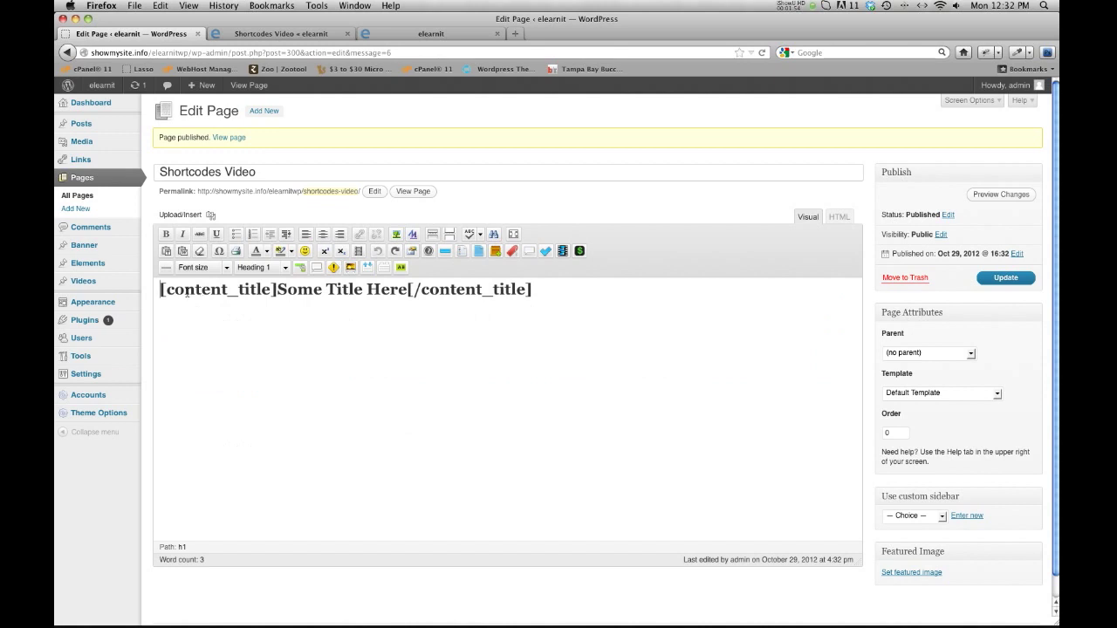
triple_click(199, 295)
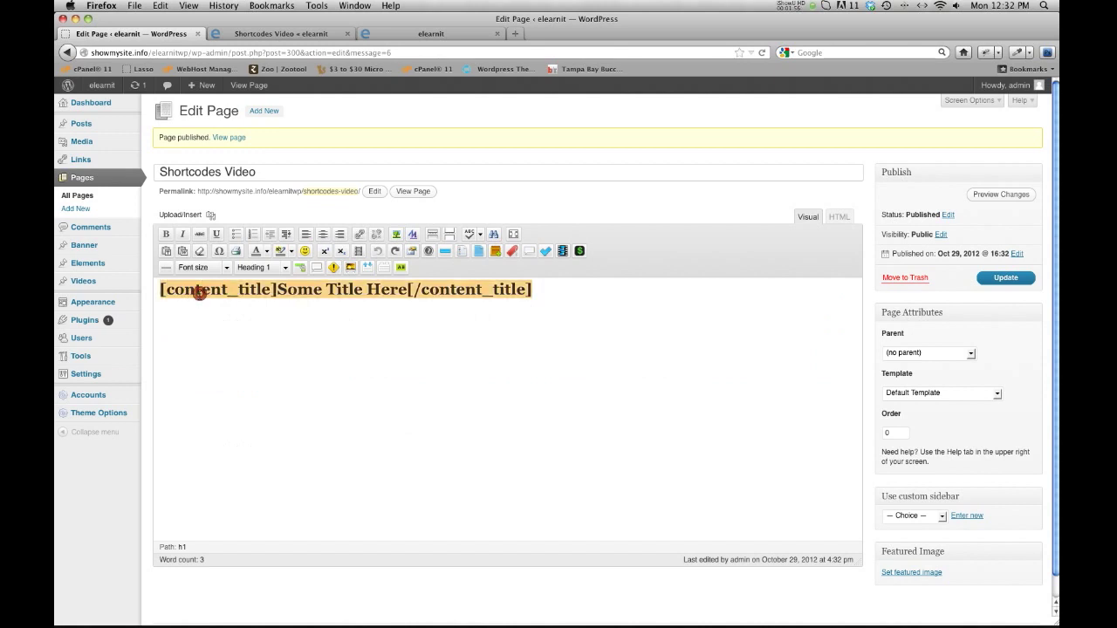
key("BackSpace")
type("Quisque eu quam velit, et commodo lectus. Etiam dui dolor, placerat sit amet tristique ac, mollis nec felis. Nulla dapibus tortor vel nisi pulvinar dignissim luctus lectus tempor. Morbi ligula dolor, feugiat ut venenatis sed, posuere at purus. Vivamus non ante sit amet magna posuere feugiat tincidunt posuere nibh. Morbi iaculis, massa ut gravida accumsan, dui neque sagittis justo, at bibendum lorem massa at felis. Duis non nunc mi, in iaculis erat. Nulla non nisi non metus rhoncus vestibulum eu ut turpis. Aliquam scelerisque enim at metus fringilla auctor. Phasellus posuere nibh ac odio euismod sed pellentesque enim vestibulum. Suspendisse ac tempus eros. Nullam consequat ipsum quis felis sollicitudin tristique. Donec nulla diam, tincidunt id cursus et, tempor vitae mi.")
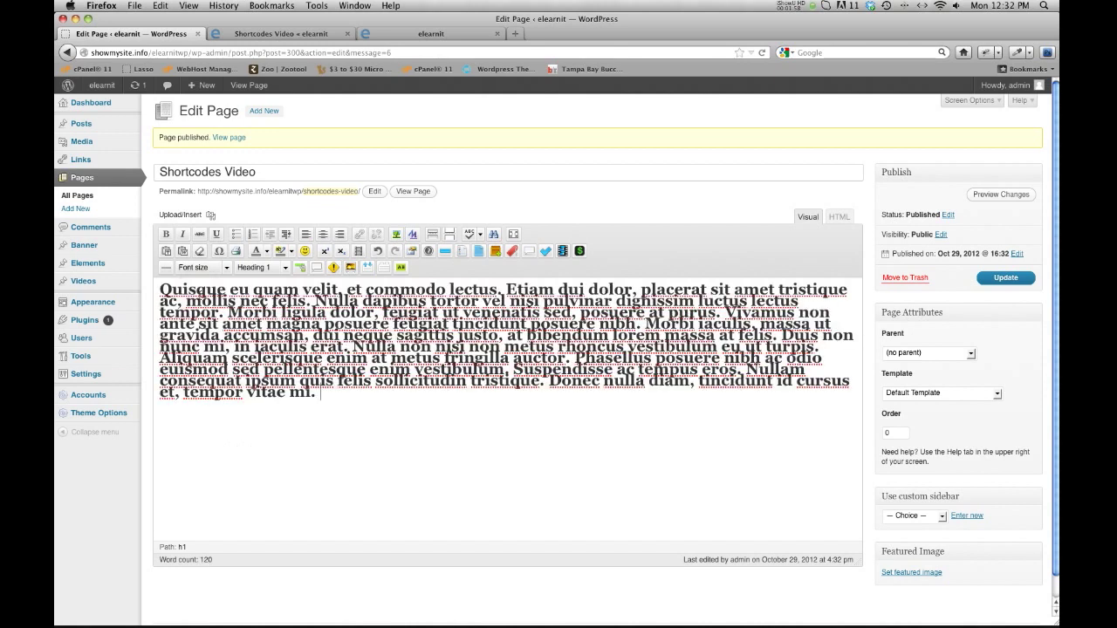
key("super+z")
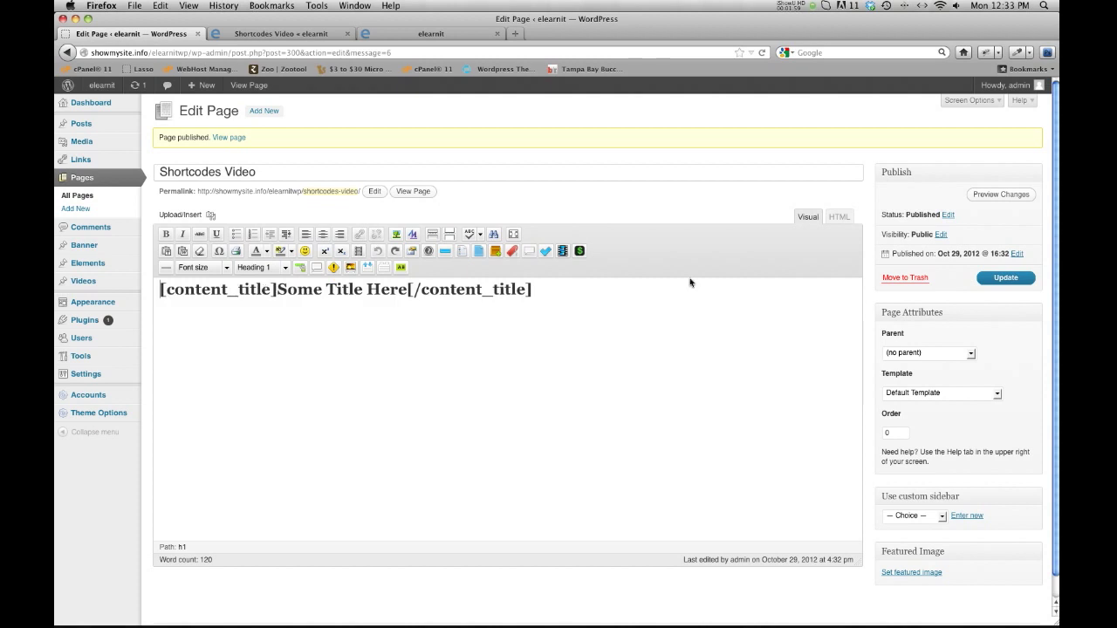
- Delete all the body's HTML code and enter the placeholder paragraph beginning "Quisque eu quam velit, et commodo lectus" in visual mode
left_click(837, 217)
left_click_drag(424, 281, 132, 272)
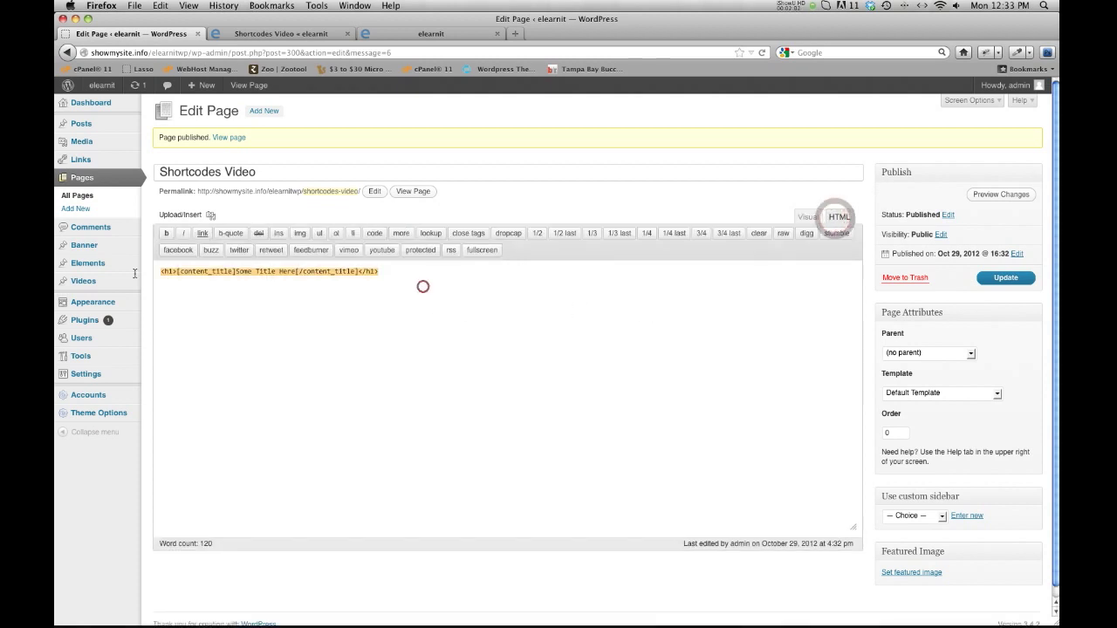
key("BackSpace")
left_click(803, 216)
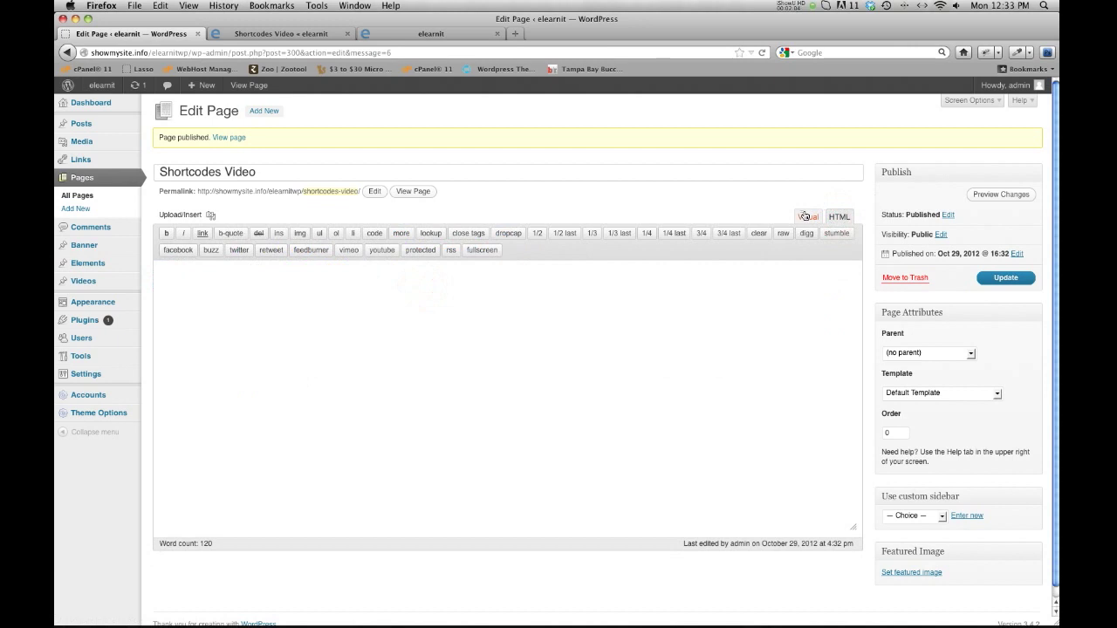
left_click(208, 320)
type("Quisque eu quam velit, et commodo lectus. Etiam dui dolor, placerat sit amet tristique ac, mollis nec felis. Nulla dapibus tortor vel nisi pulvinar dignissim luctus lectus tempor. Morbi ligula dolor, feugiat ut venenatis sed, posuere at purus. Vivamus non ante sit amet magna posuere feugiat tincidunt posuere nibh. Morbi iaculis, massa ut gravida accumsan, dui neque sagittis justo, at bibendum lorem massa at felis. Duis non nunc mi, in iaculis erat. Nulla non nisi non metus rhoncus vestibulum eu ut turpis. Aliquam scelerisque enim at metus fringilla auctor. Phasellus posuere nibh ac odio euismod sed pellentesque enim vestibulum. Suspendisse ac tempus eros. Nullam consequat ipsum quis felis sollicitudin tristique. Donec nulla diam, tincidunt id cursus et, tempor vitae mi.")
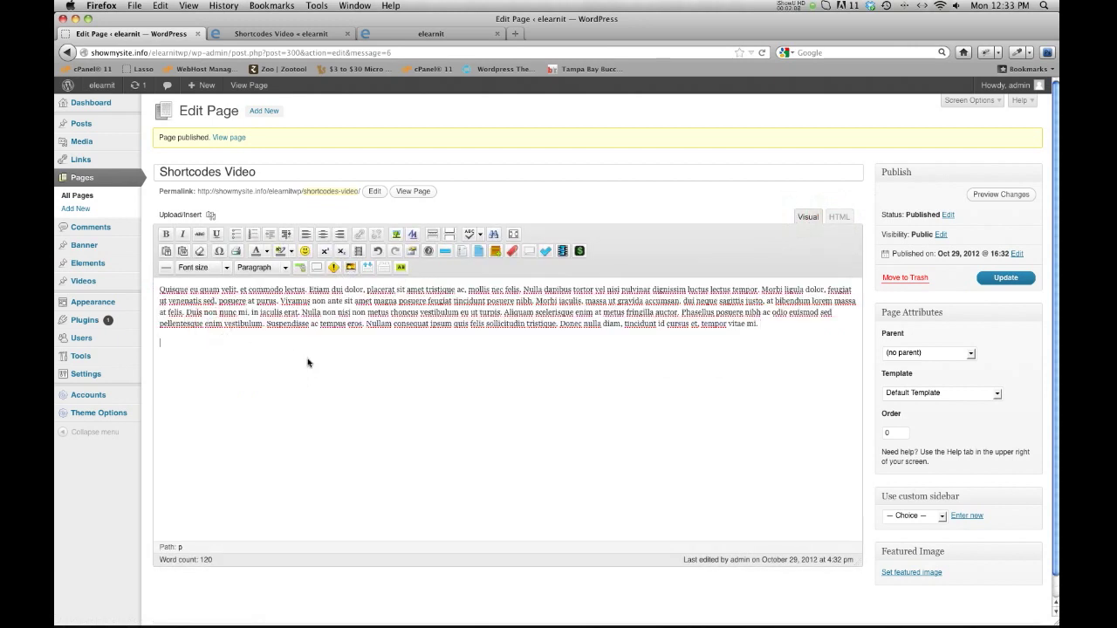
- Add the line "New Title Here" below the paragraph and wrap it in a content title shortcode
type("Nre")
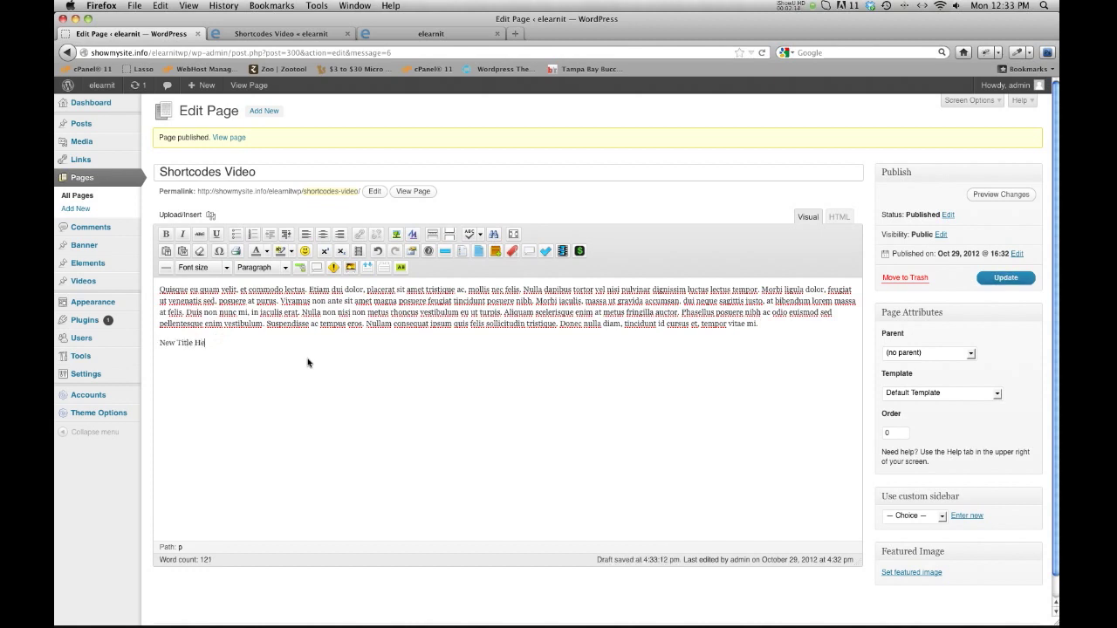
triple_click(211, 344)
left_click(446, 252)
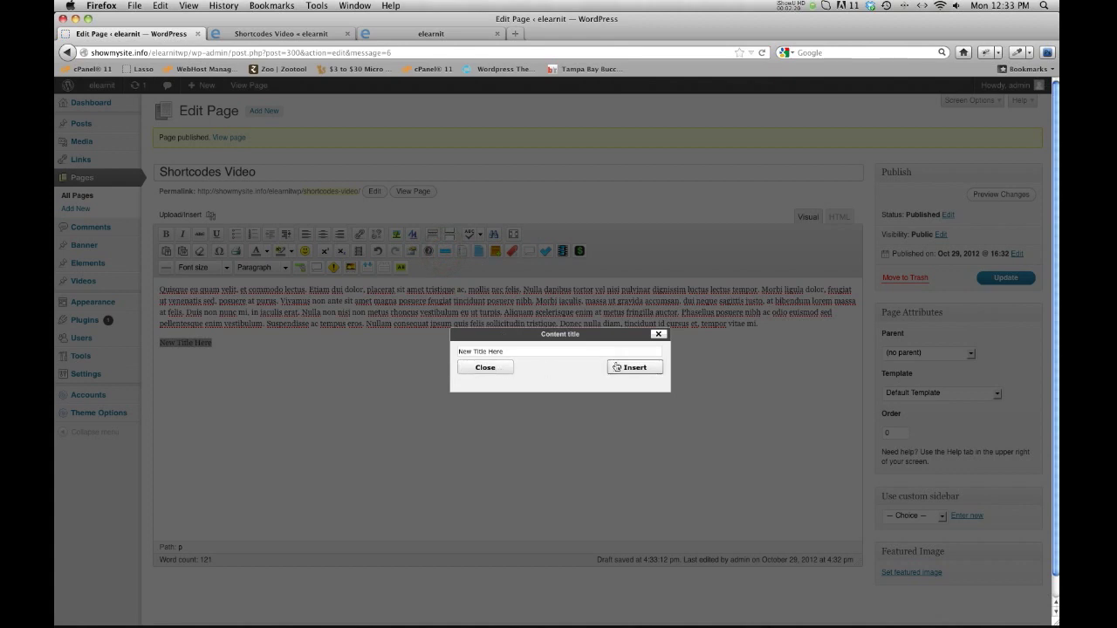
left_click(622, 366)
- Format the "New Title Here" shortcode line as Heading 1
left_click_drag(209, 343, 256, 349)
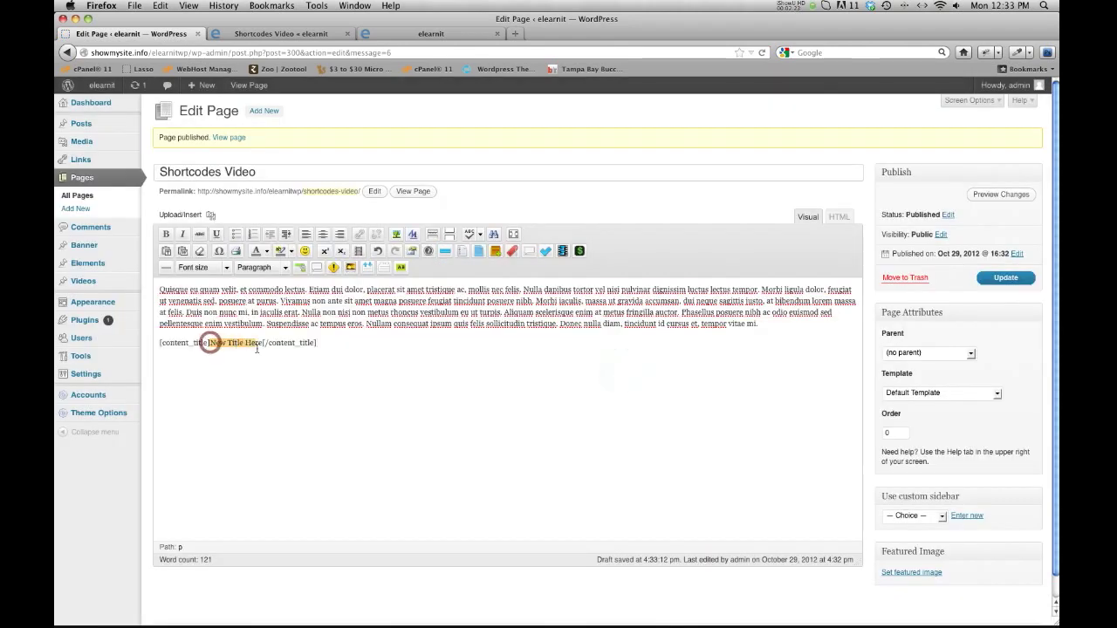
left_click(284, 268)
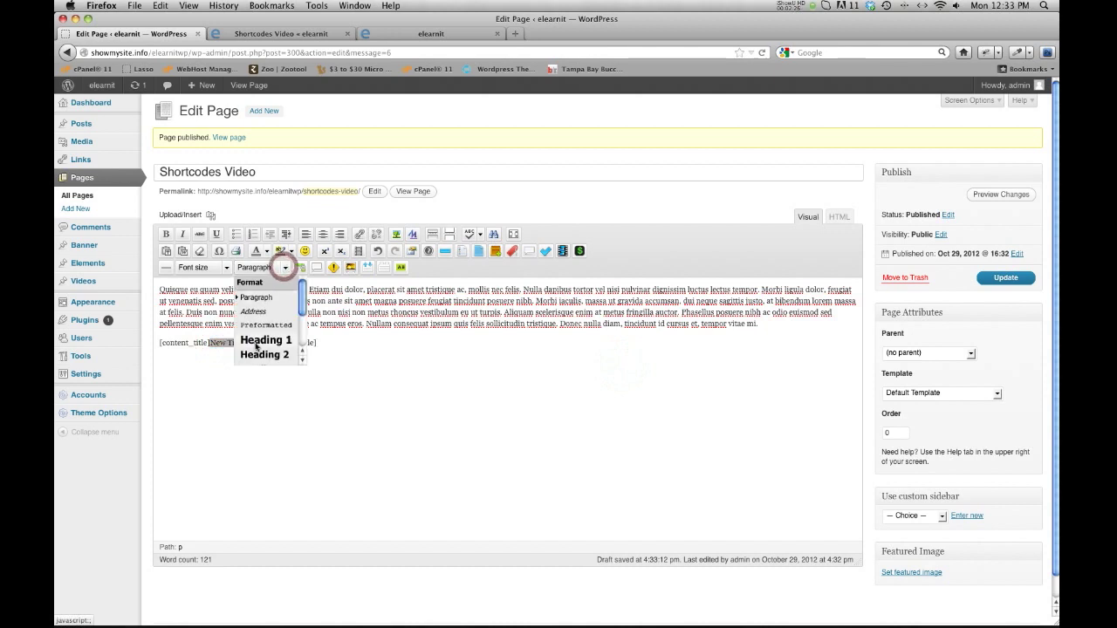
left_click(253, 342)
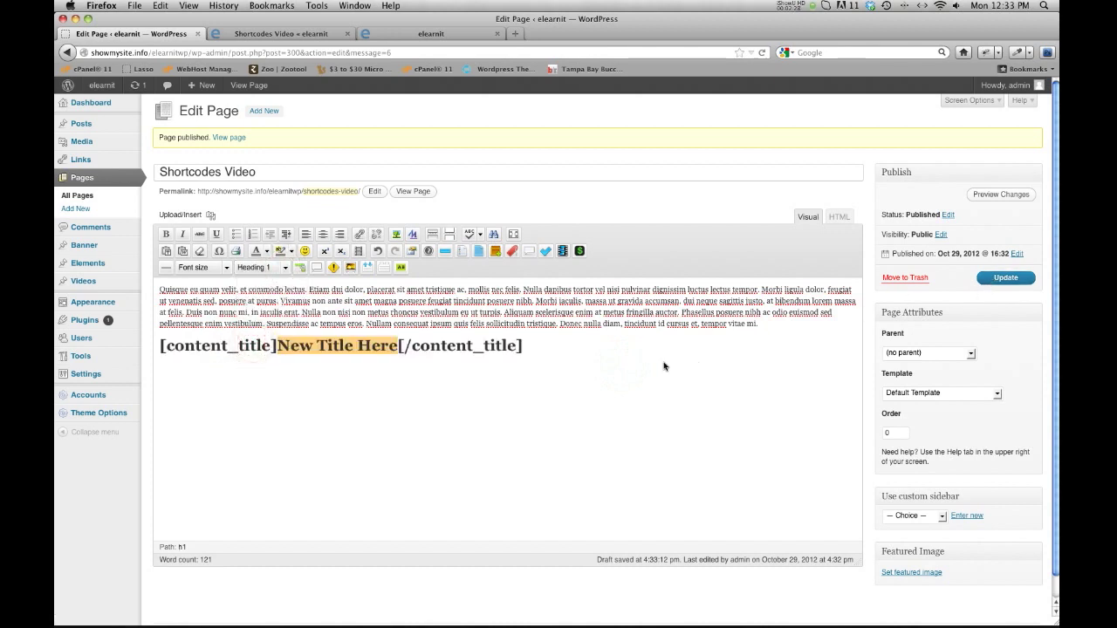
left_click(618, 364)
- Update the page and reload its live view to check the paragraph and new title
left_click(978, 284)
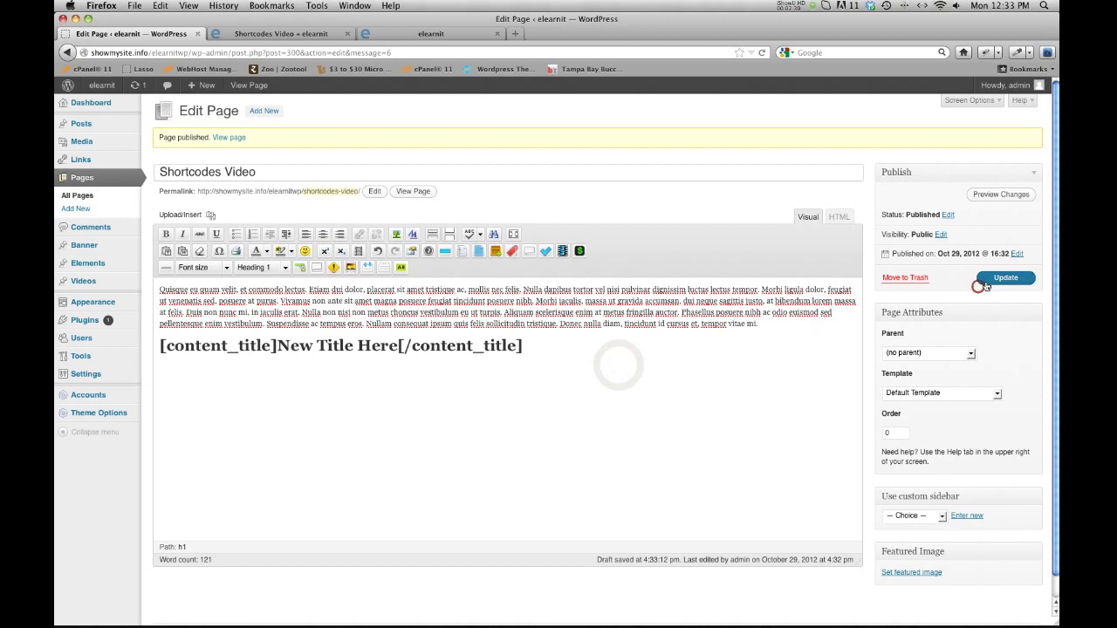
left_click(301, 35)
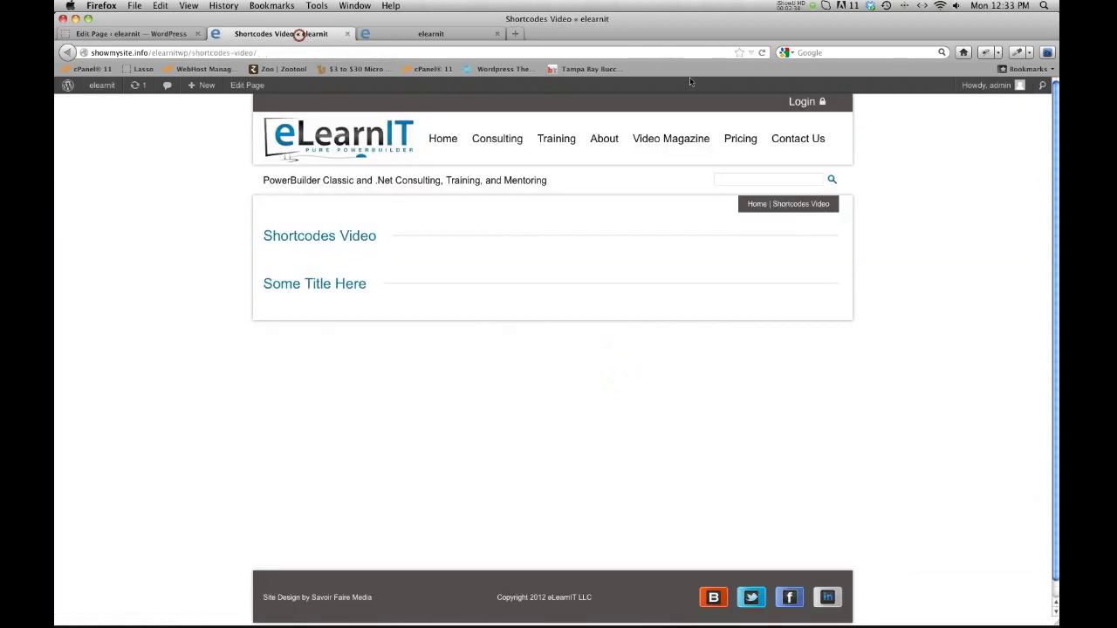
left_click(762, 55)
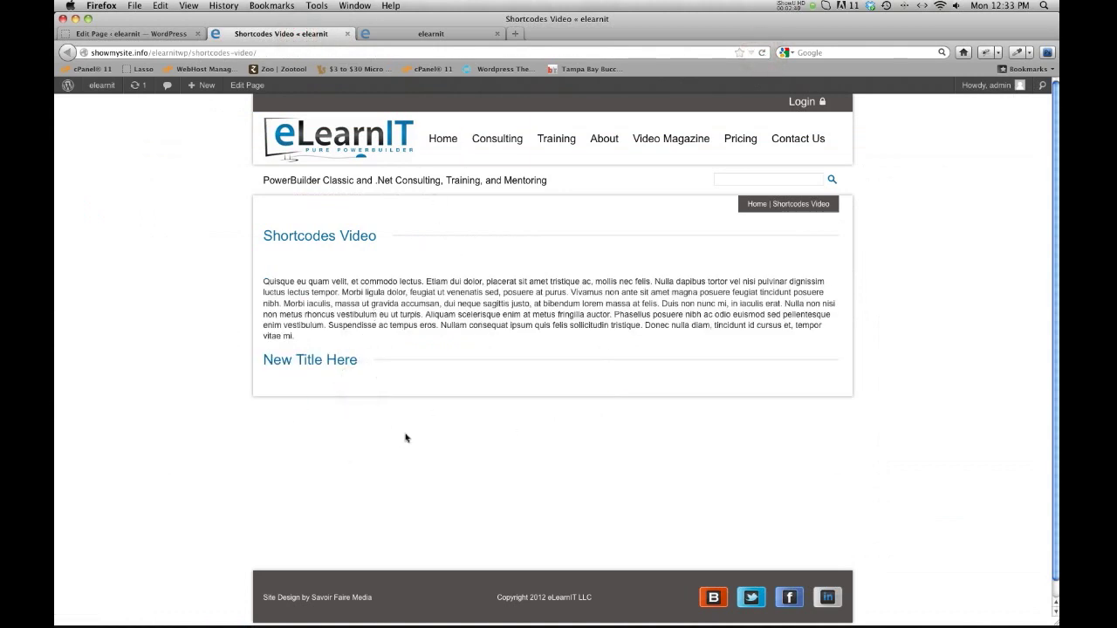
- Return to the page editor and delete the paragraph and content title shortcode from the body
left_click(103, 38)
key("super+a")
key("super+c")
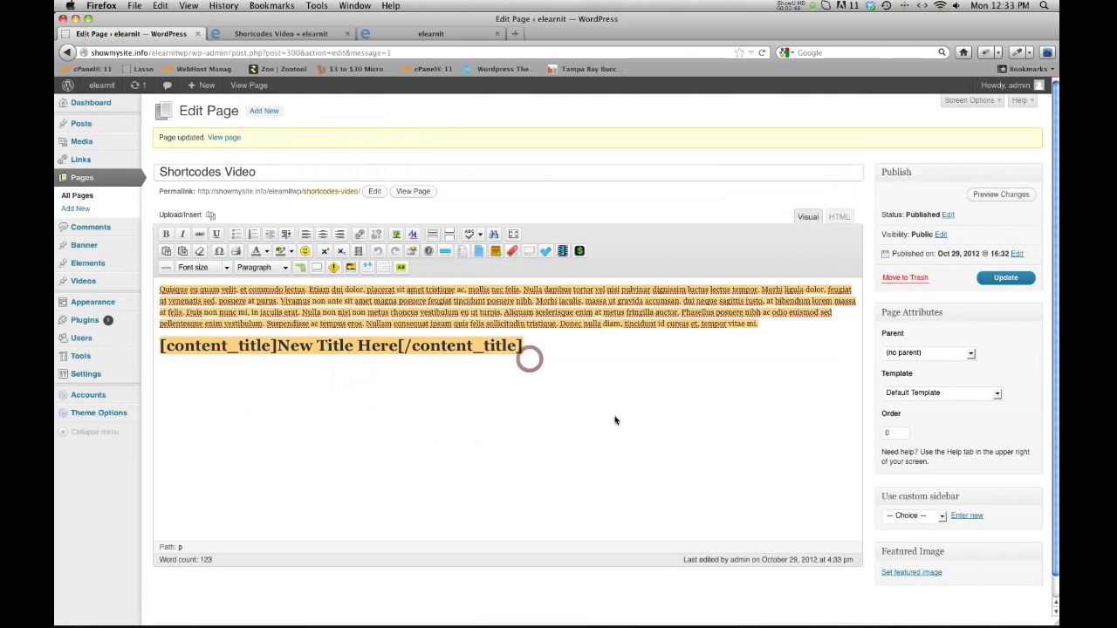
key("BackSpace")
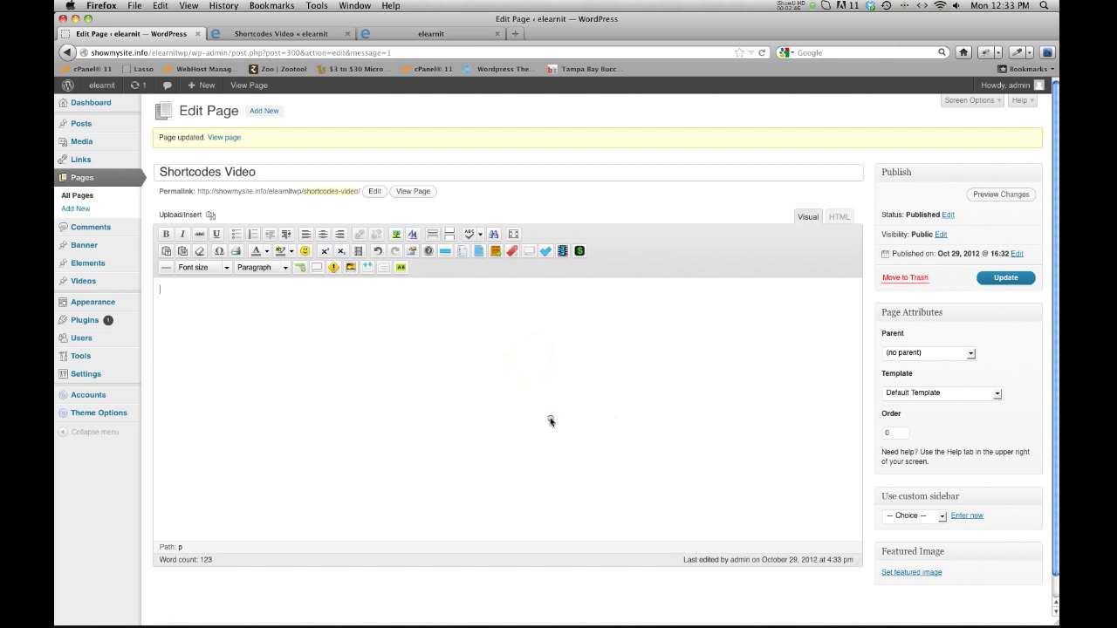
- Examine the elements offered by the List outs shortcode dialog, highlight Assessments, and close it without inserting anything
left_click(463, 257)
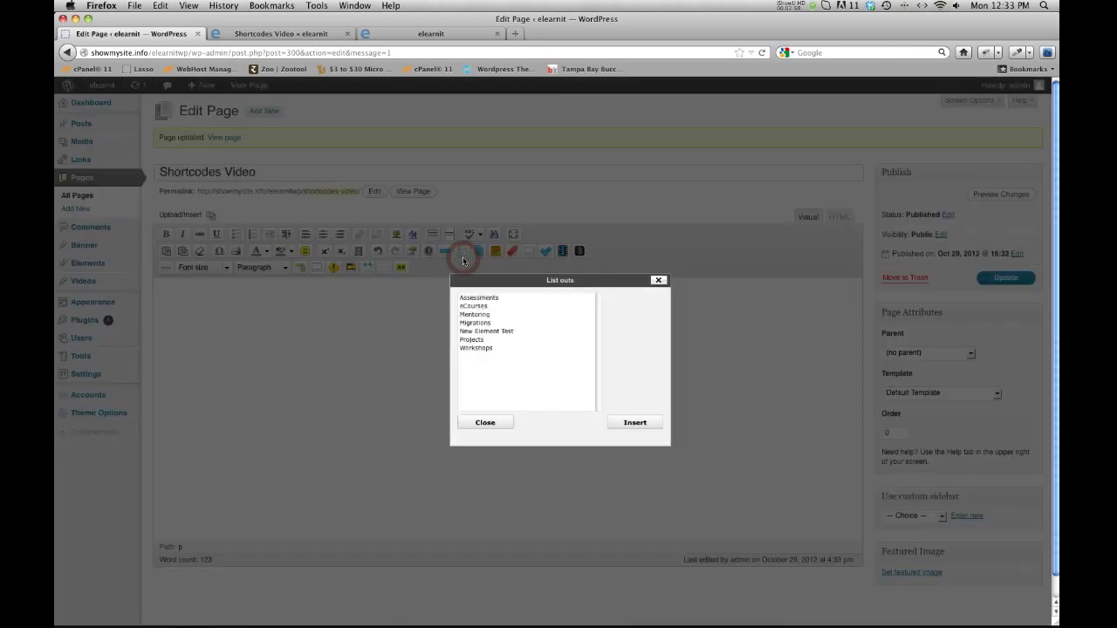
left_click_drag(478, 316, 474, 302)
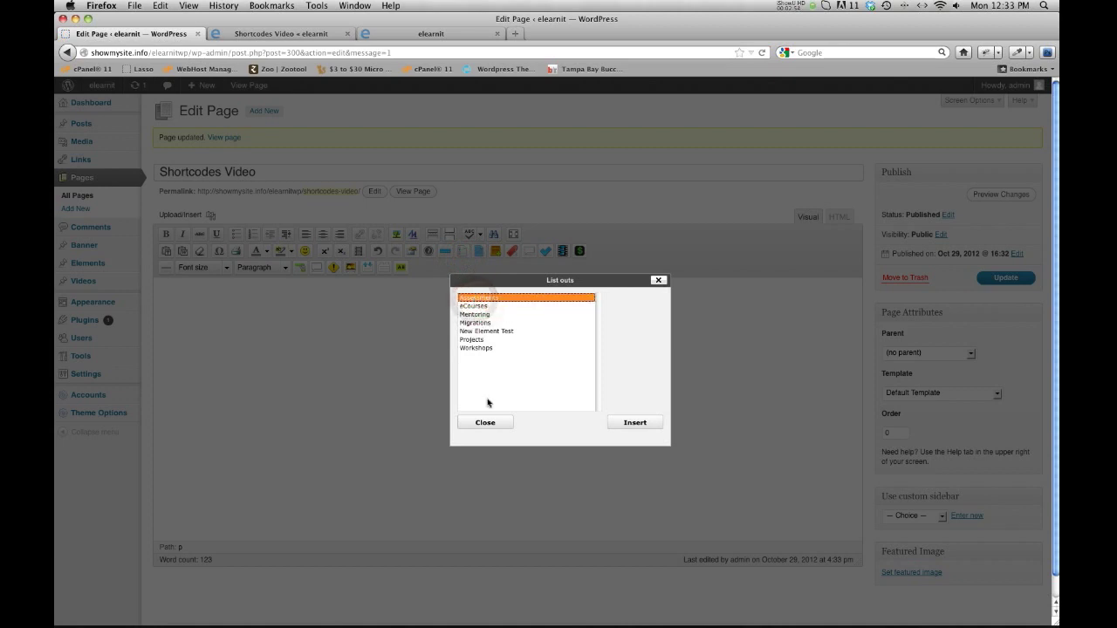
left_click(503, 422)
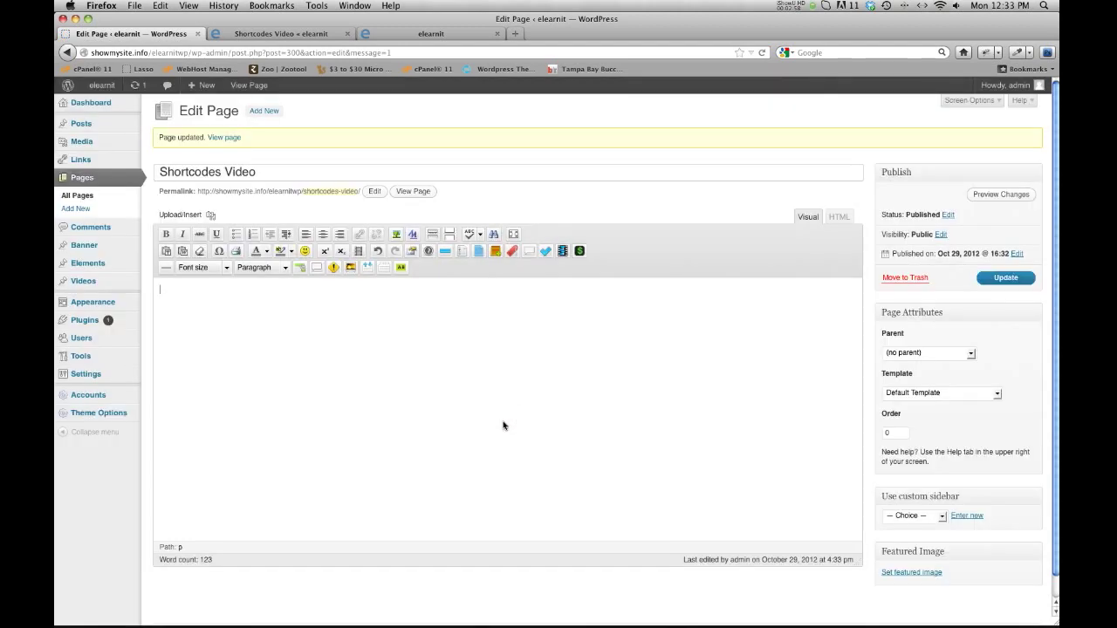
- Insert a Text align content area with the Right align option, enlarging the dialog to view its choices
left_click(478, 250)
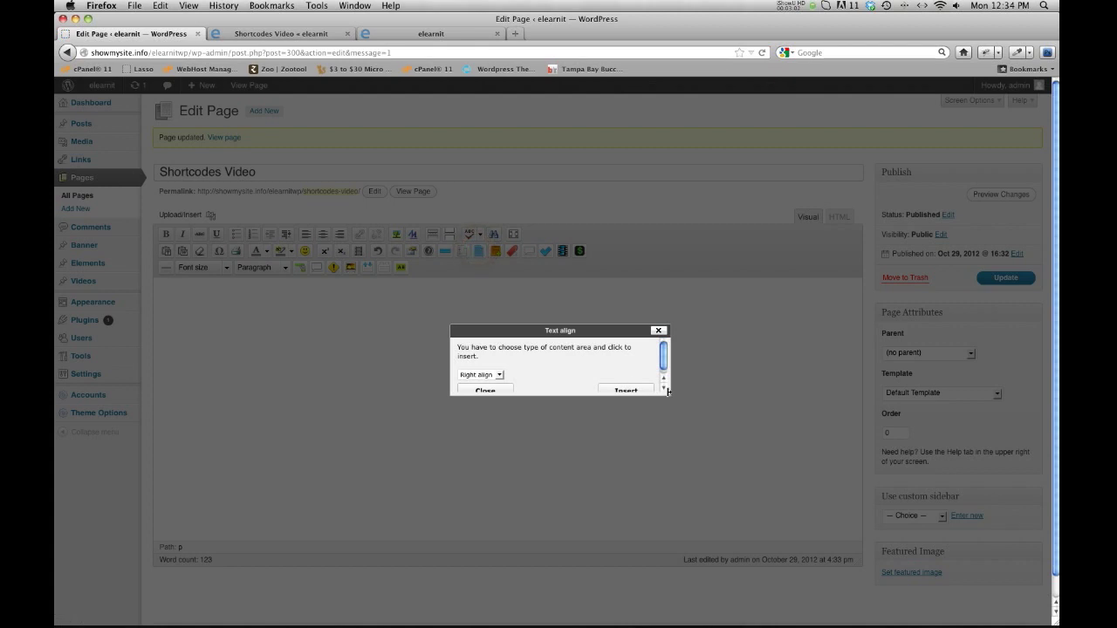
left_click_drag(665, 395, 691, 449)
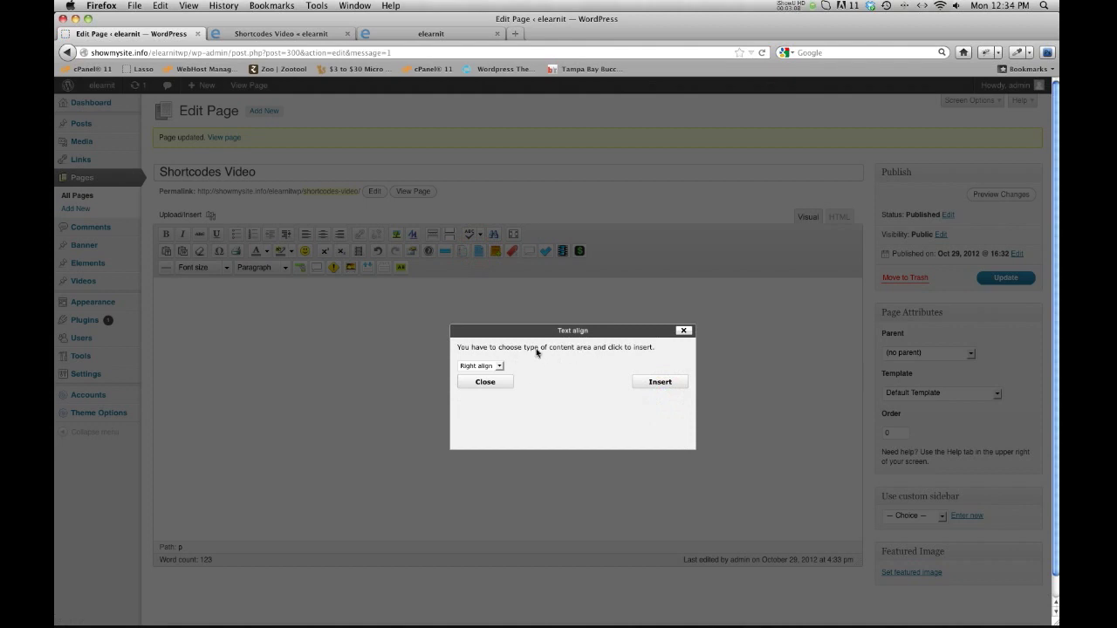
left_click(499, 367)
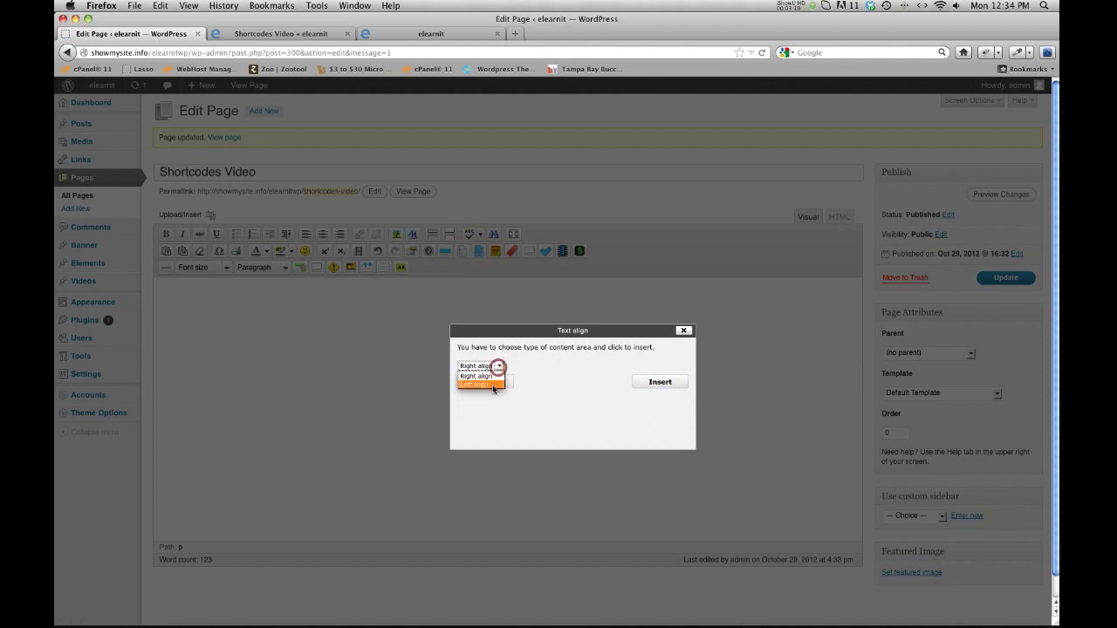
left_click(541, 363)
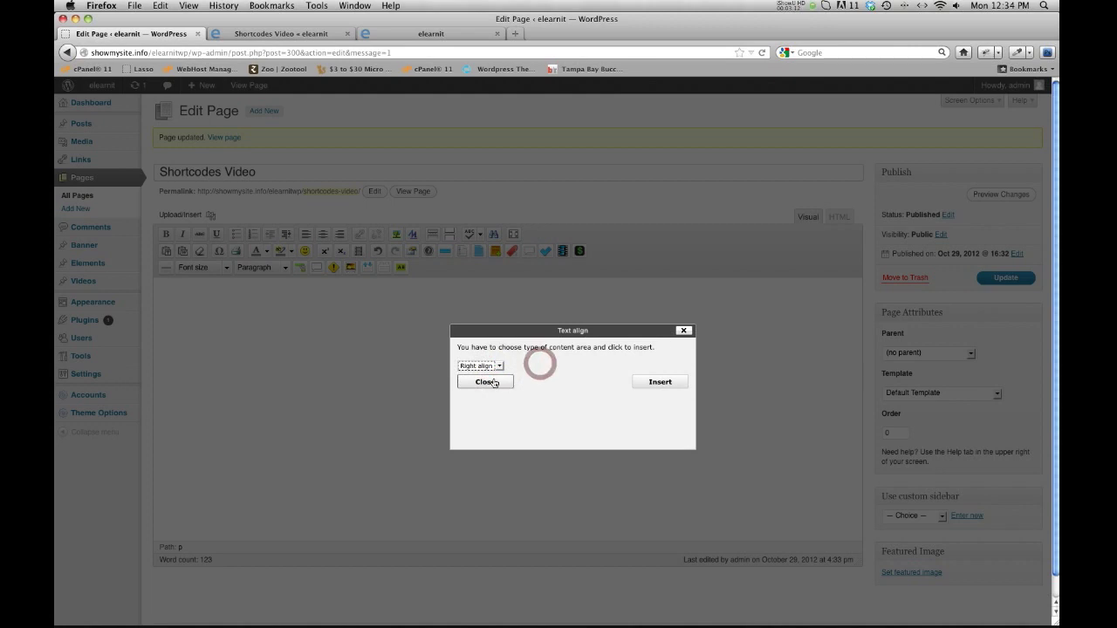
left_click(656, 389)
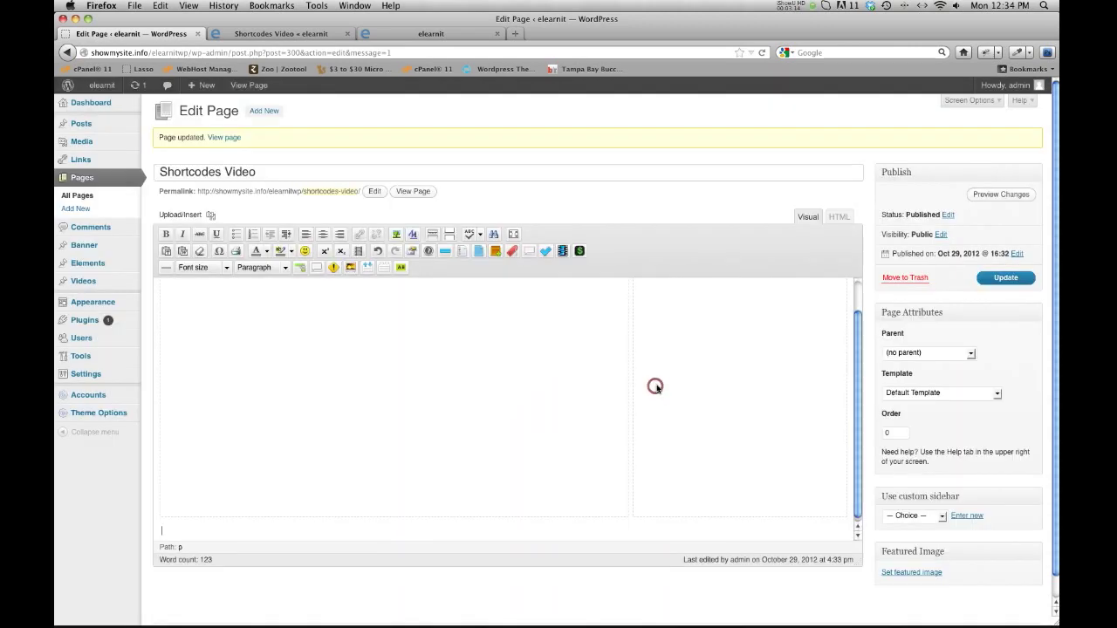
- Fill both the main column and the Right Content Area with the placeholder paragraph beginning "Quisque eu quam velit"
triple_click(209, 295)
key("super+v")
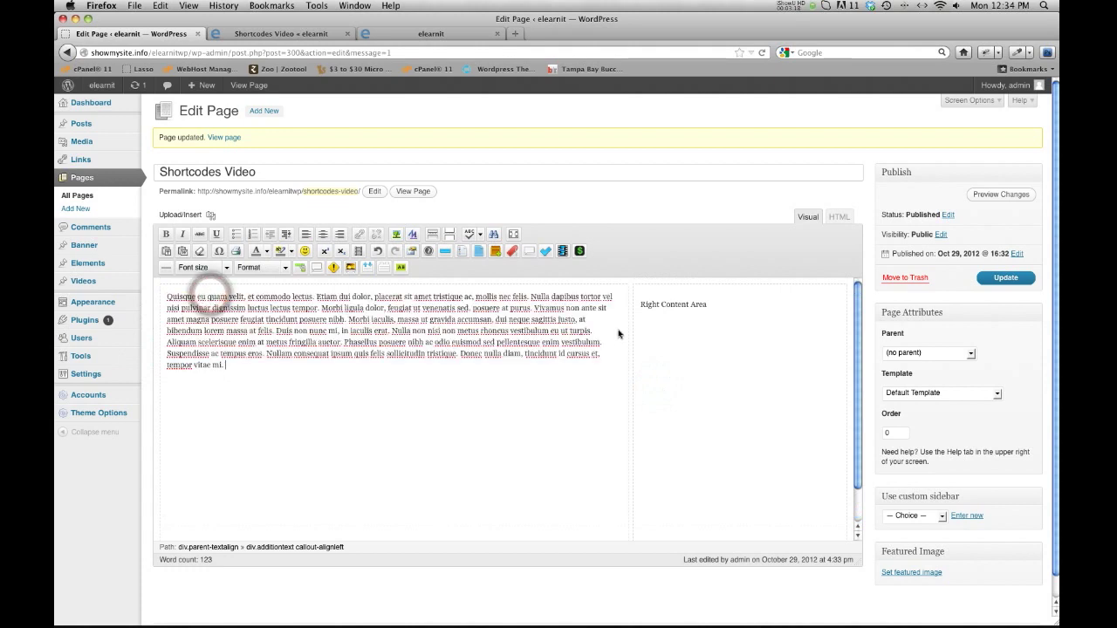
triple_click(646, 303)
key("super+v")
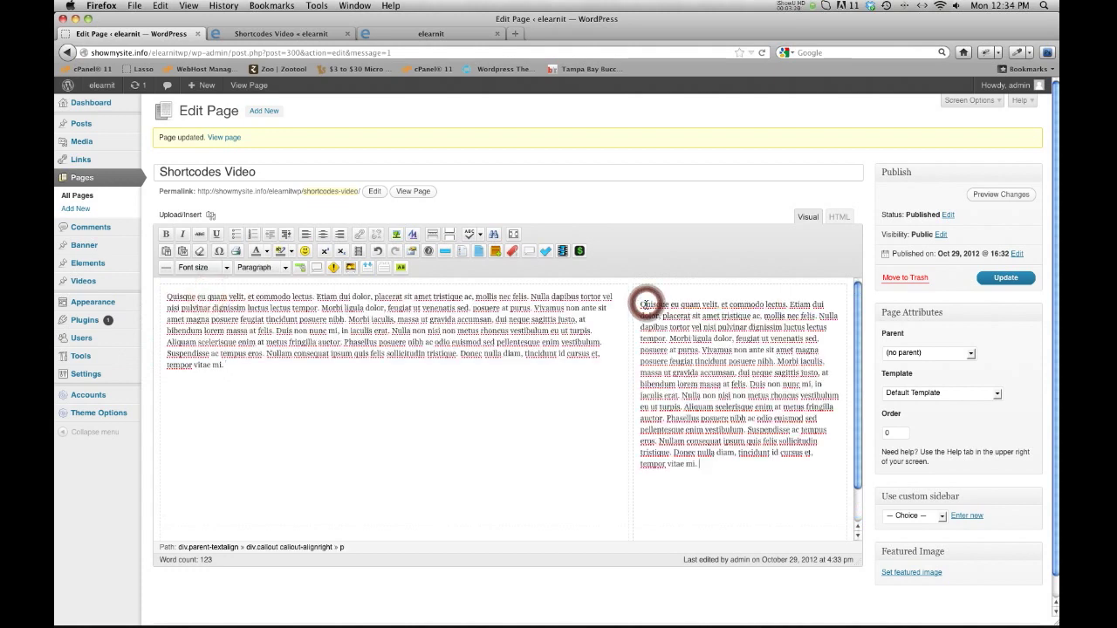
- Update the page and reload its live view to check the two-column layout and the right callout's text
left_click(995, 278)
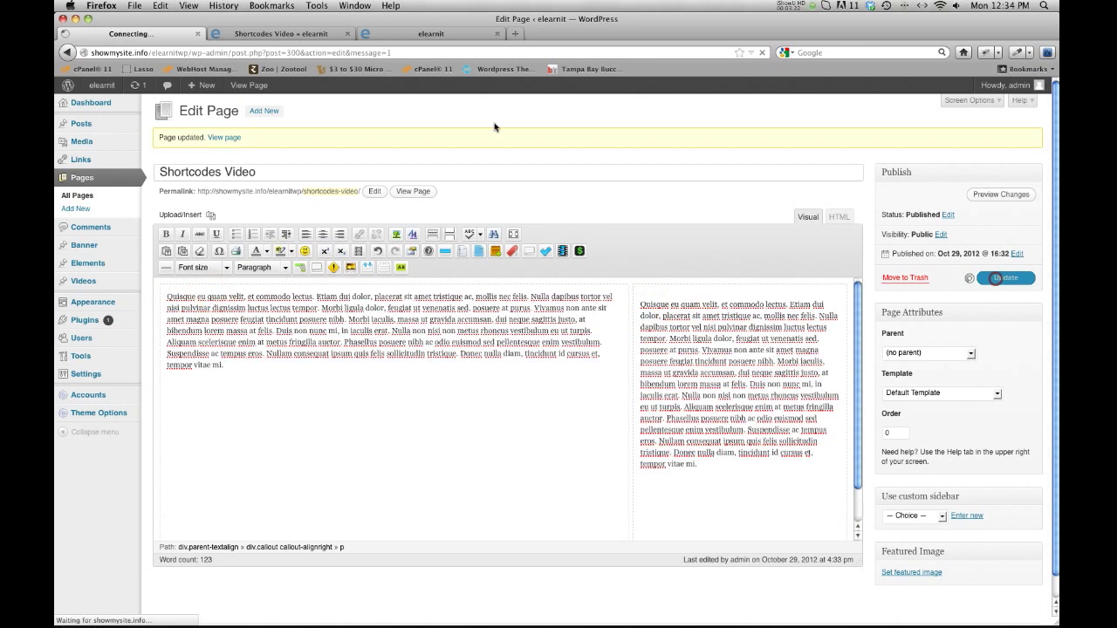
left_click(275, 34)
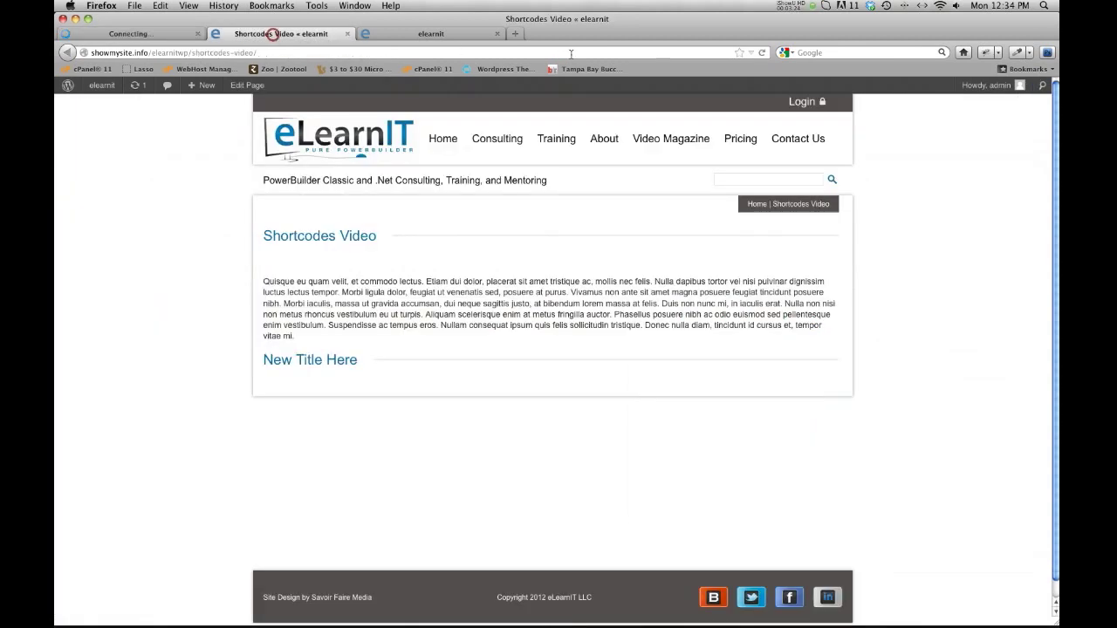
left_click(760, 53)
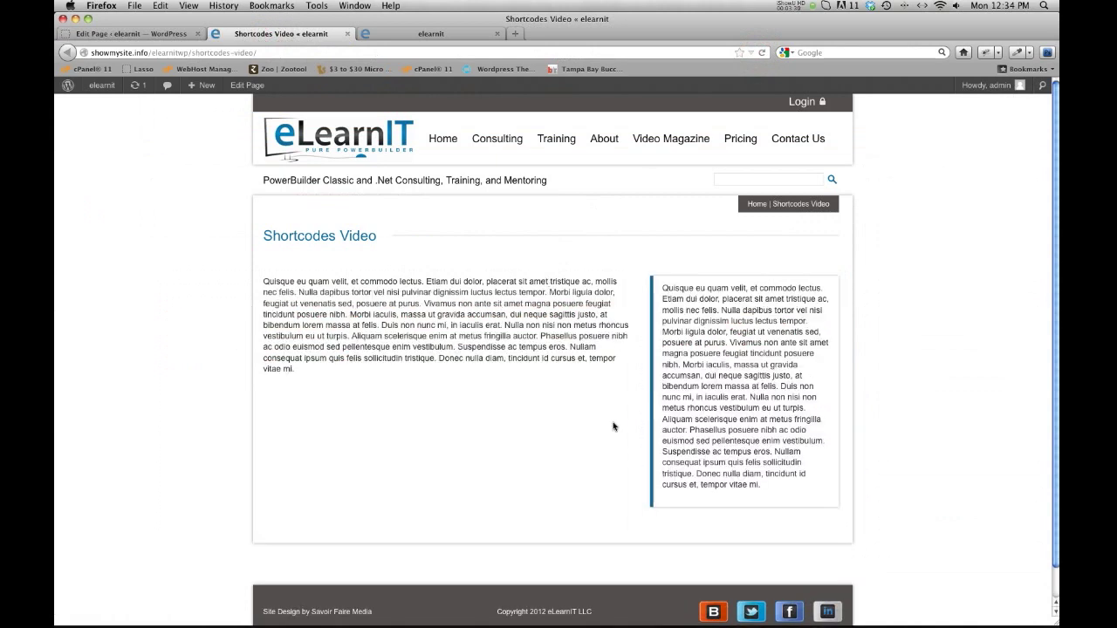
triple_click(749, 487)
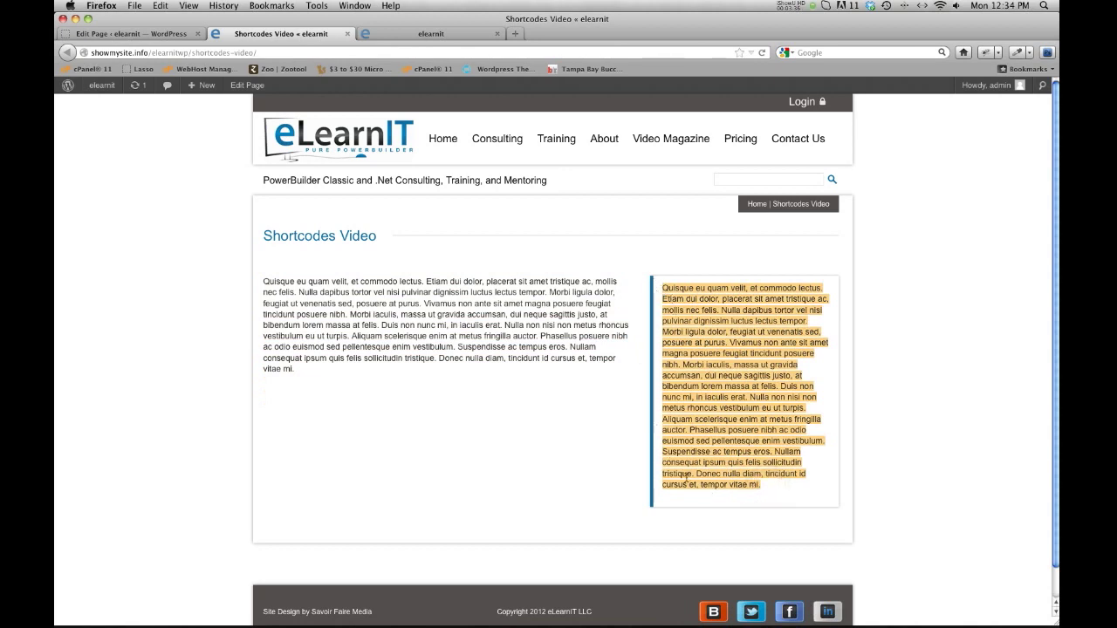
- Shorten the right content area's text in the editor so it ends at "bibendum lorem massa at felis."
left_click(107, 33)
left_click_drag(705, 466, 681, 398)
key("BackSpace")
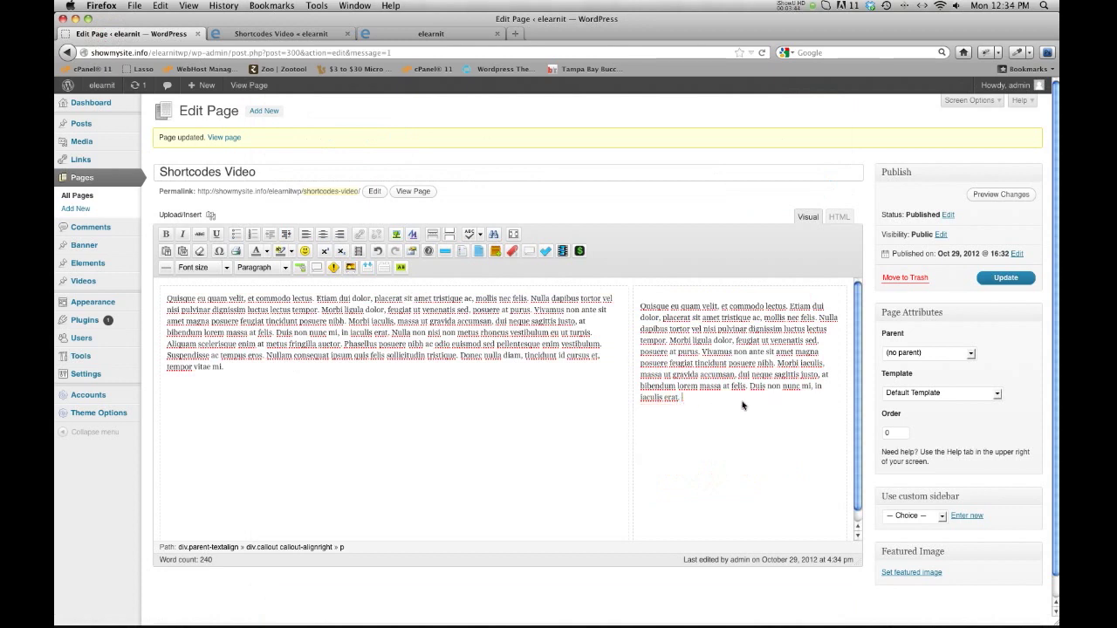
left_click_drag(747, 385, 761, 410)
key("BackSpace")
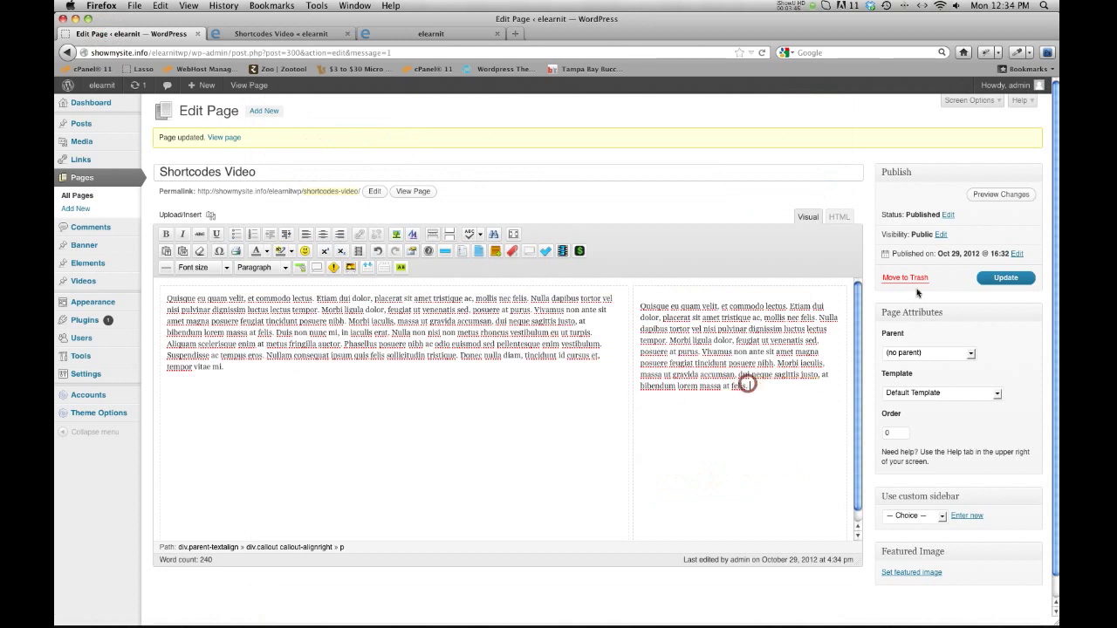
- Update the page again and reload the live view to check the callout box with its shortened text
left_click(997, 278)
left_click(266, 35)
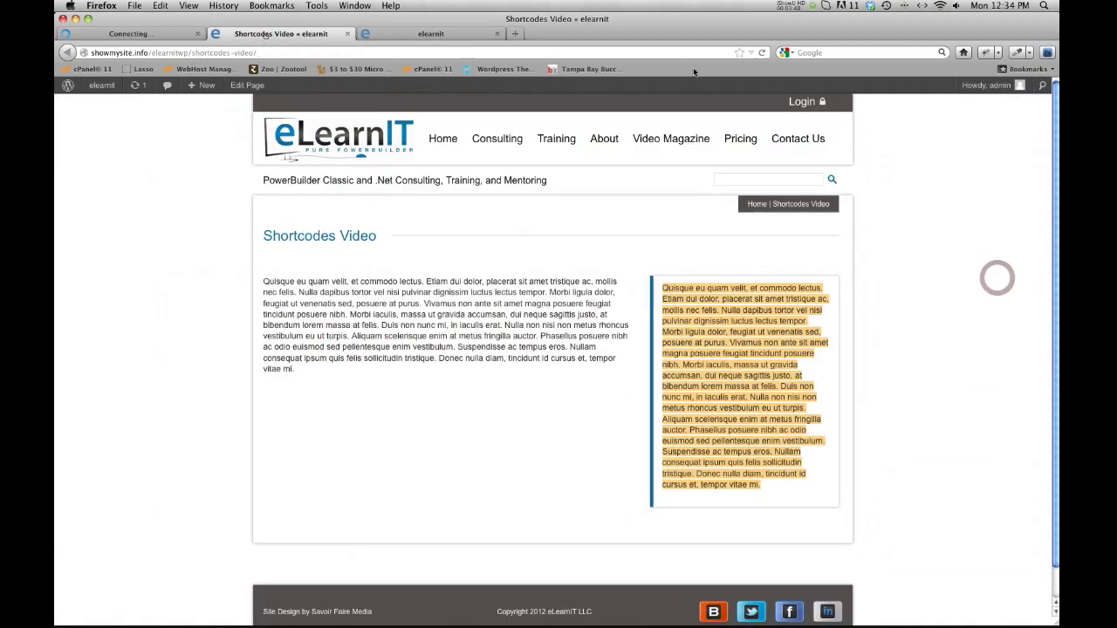
left_click(761, 54)
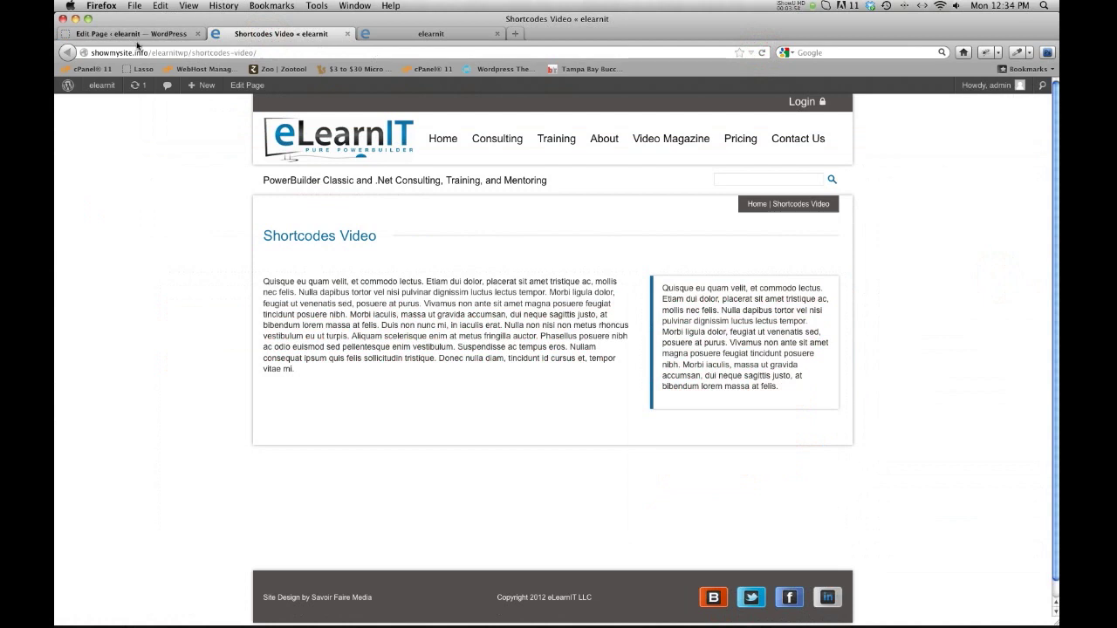
left_click_drag(660, 288, 788, 393)
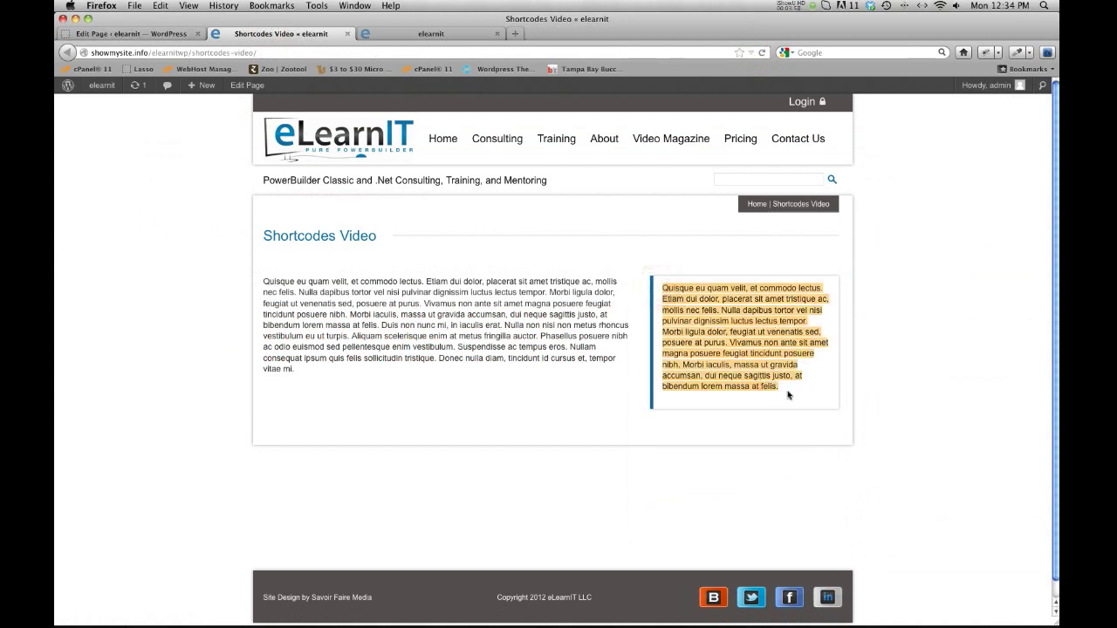
- Delete all of the body's HTML code, including the text align divs, and return to the empty visual editor
left_click(149, 34)
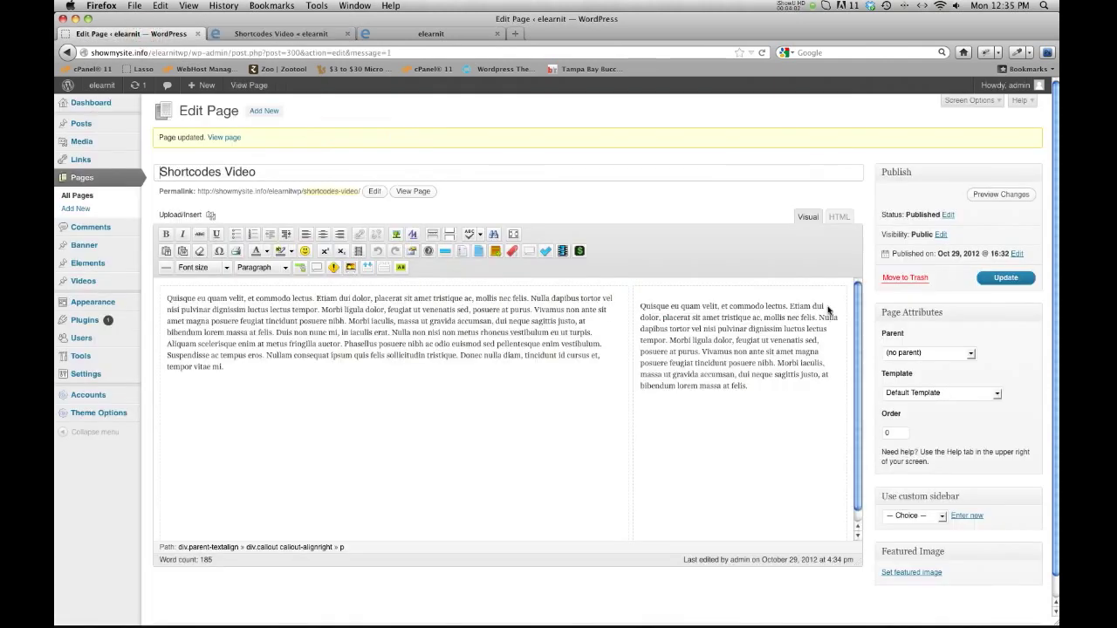
left_click(170, 288)
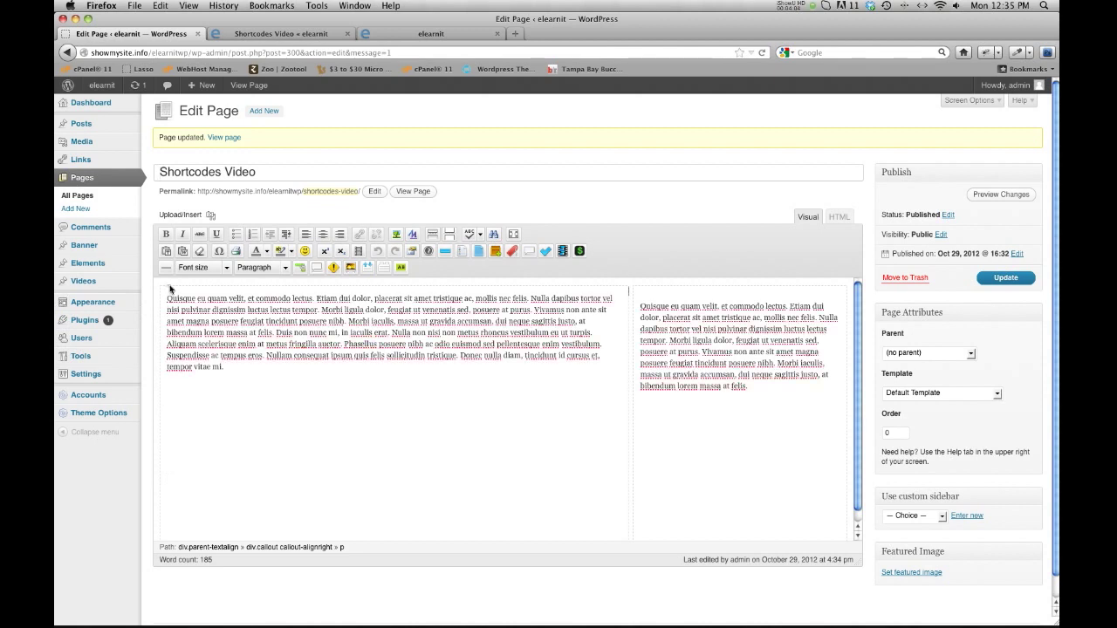
left_click(838, 217)
left_click_drag(234, 436, 145, 249)
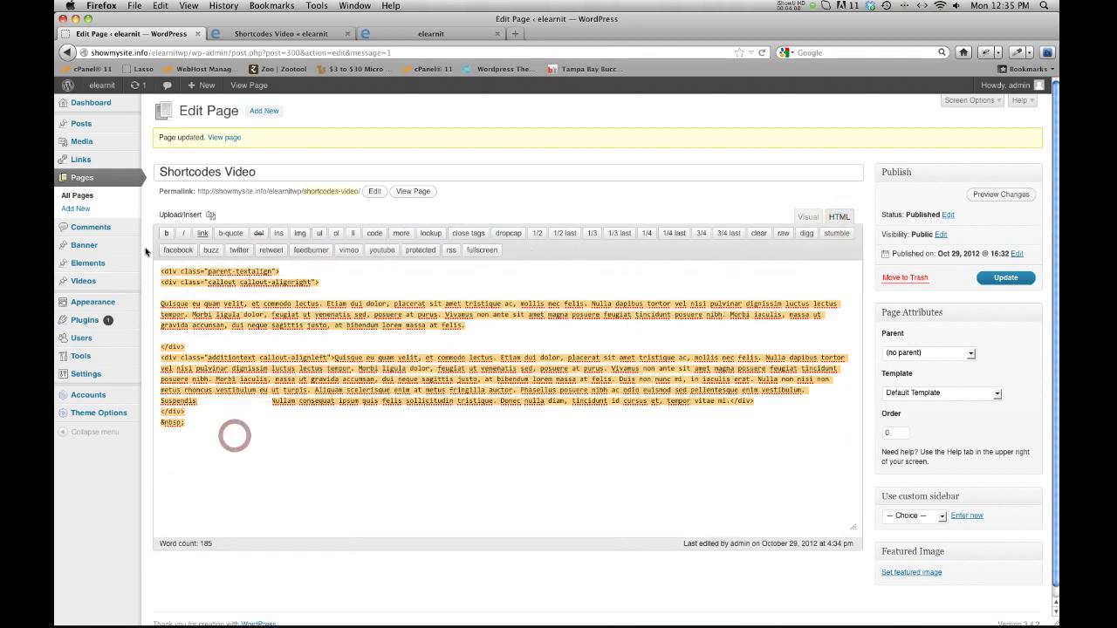
key("BackSpace")
left_click(801, 217)
left_click(298, 308)
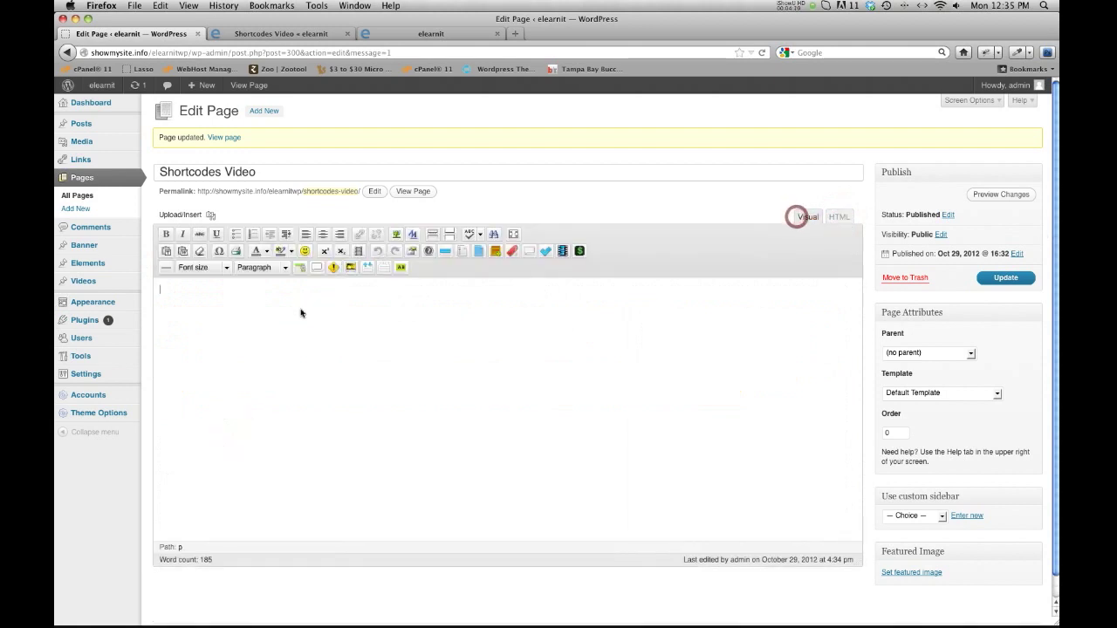
- Examine the content types offered by the Content Box shortcode dialog and close it without inserting one
left_click(495, 255)
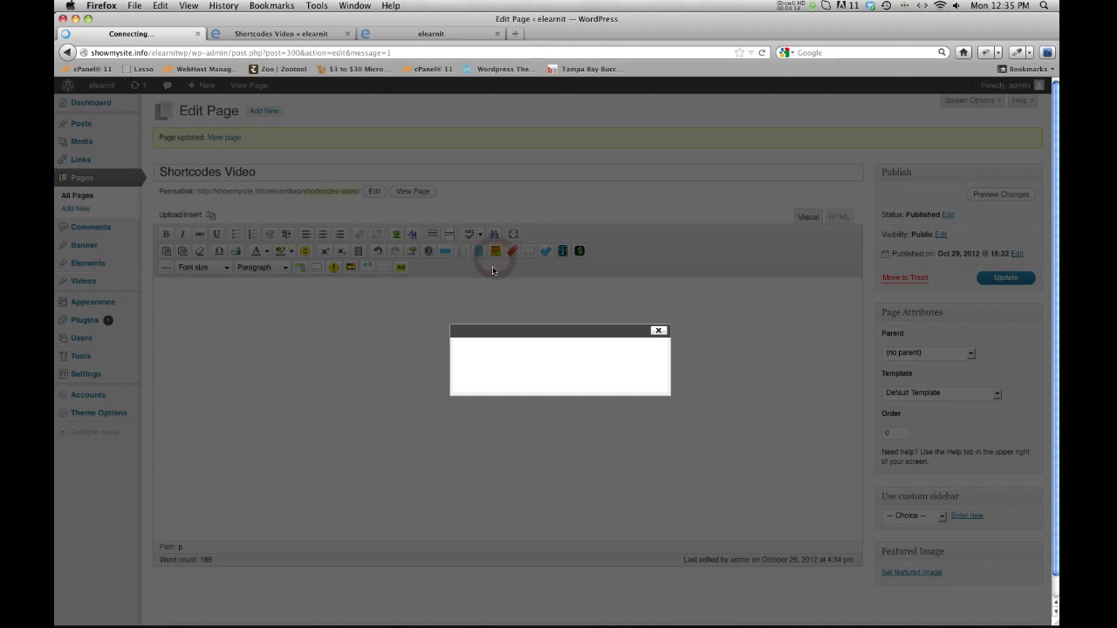
left_click(660, 332)
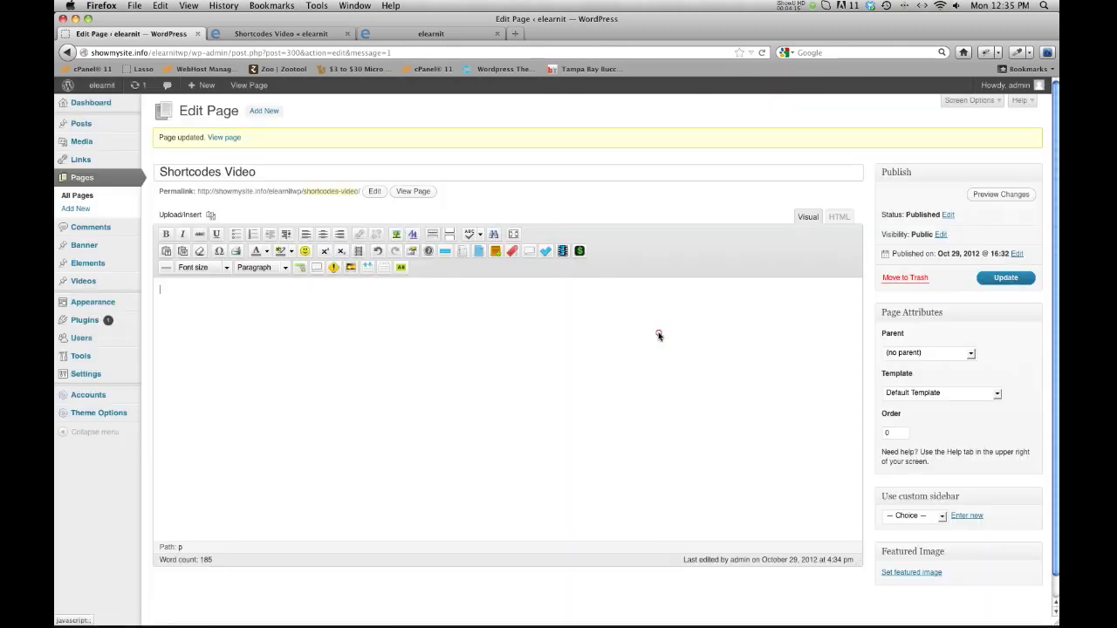
left_click(495, 252)
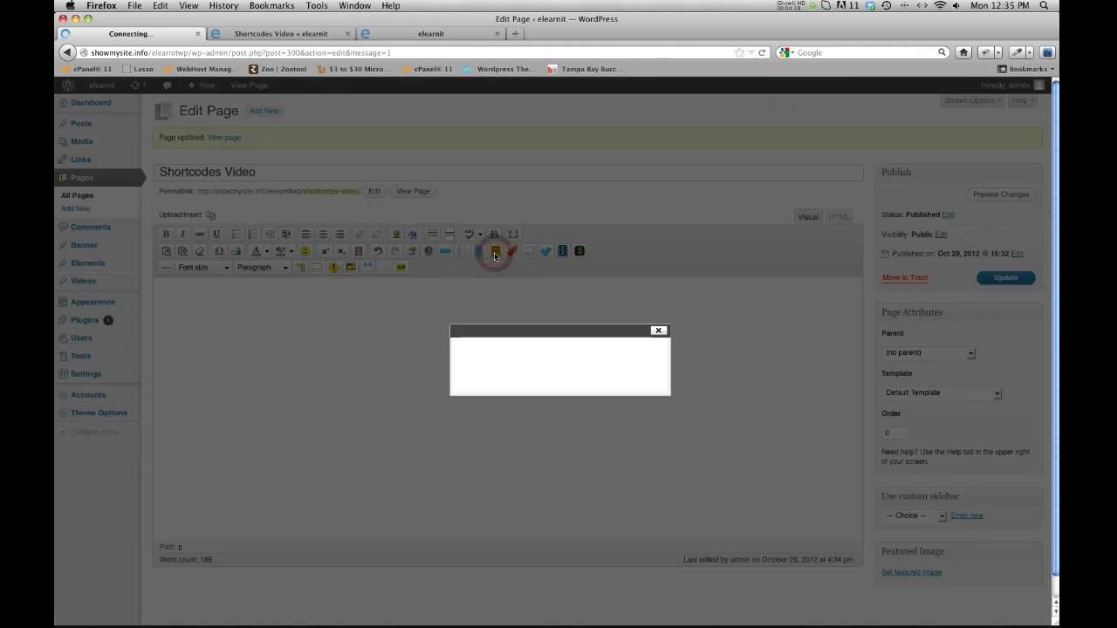
left_click(664, 397)
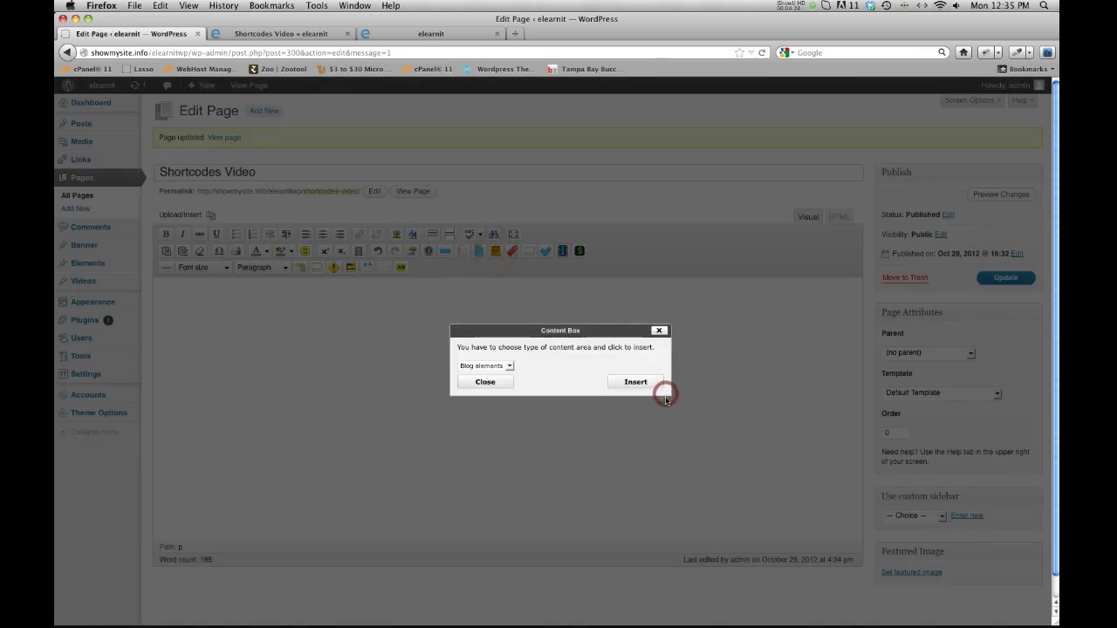
left_click(509, 367)
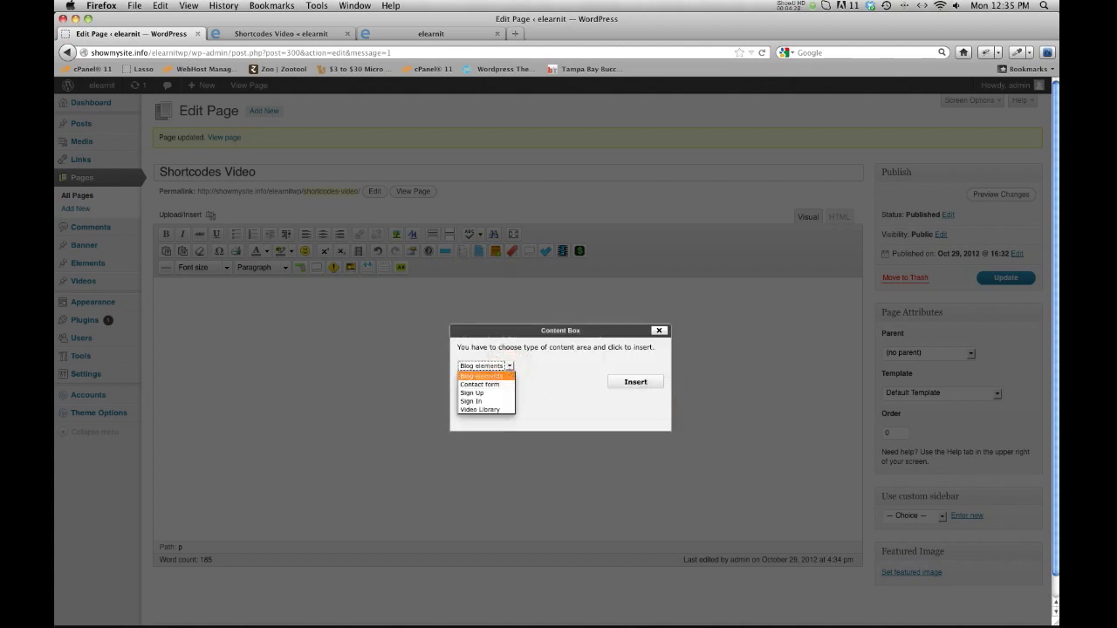
left_click(378, 385)
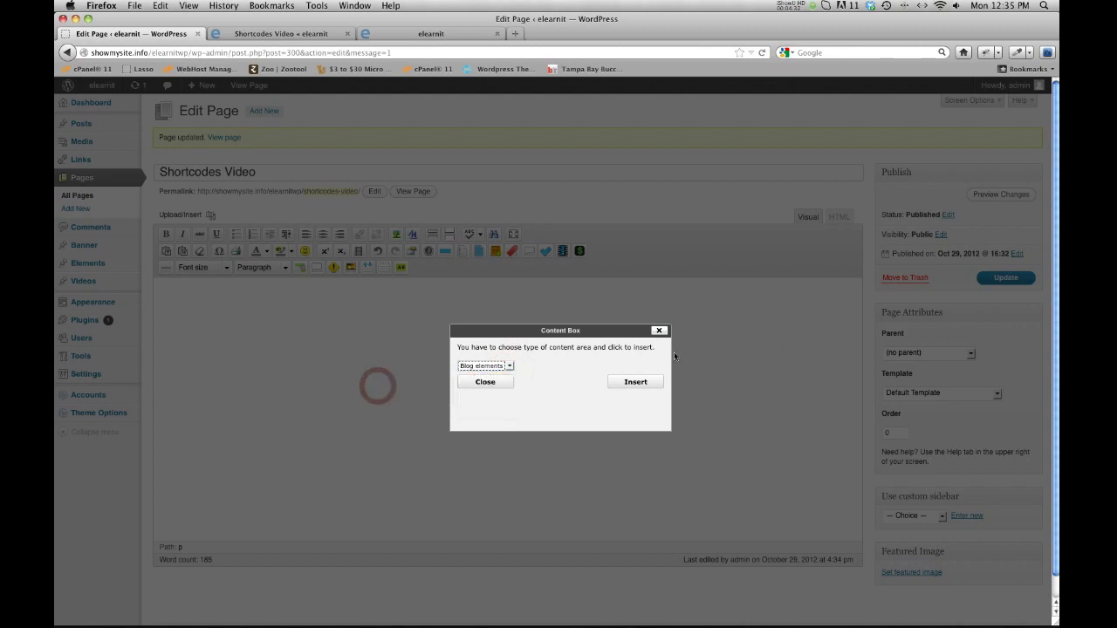
left_click(659, 331)
left_click(735, 341)
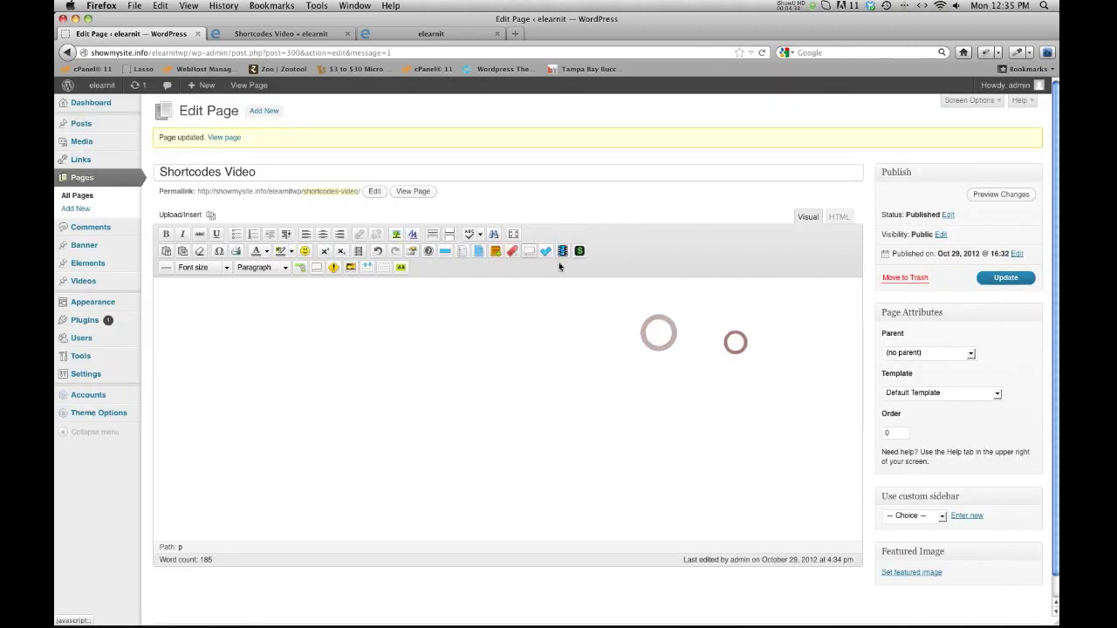
- Update the emptied "Shortcodes Video" page and open the "Sign Up" page for editing from the list of pages
left_click(1000, 283)
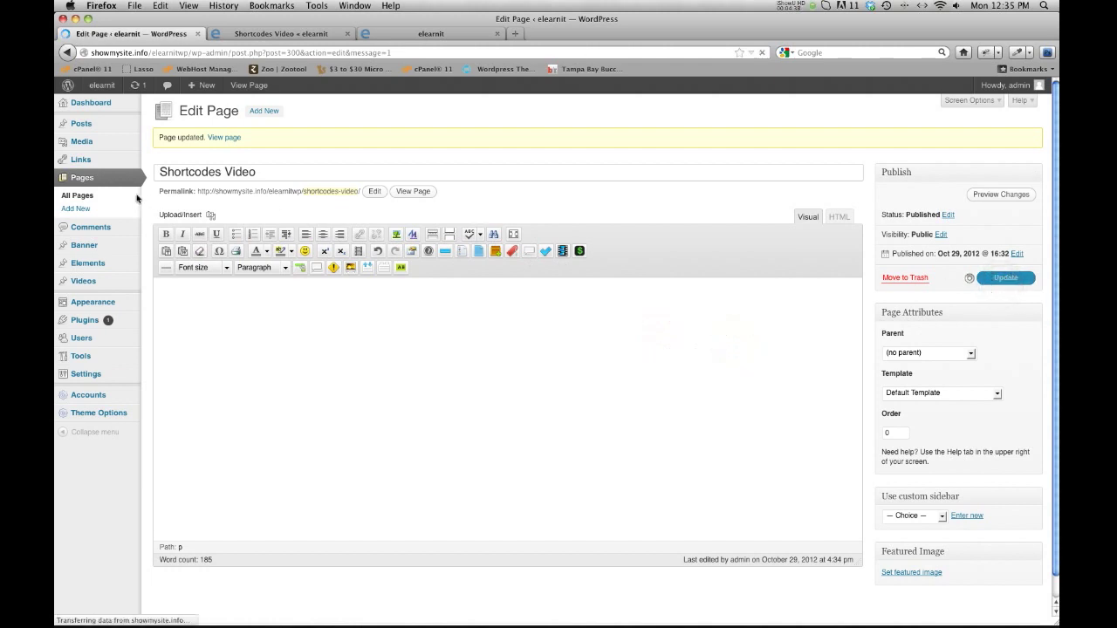
left_click(90, 197)
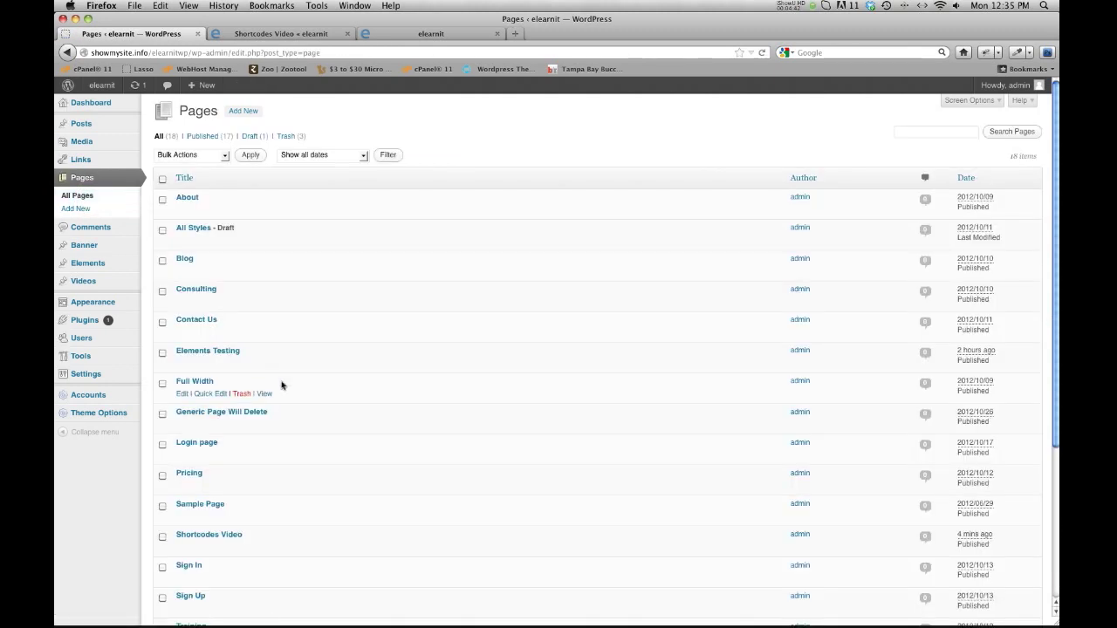
scroll(275, 377, "down", 5)
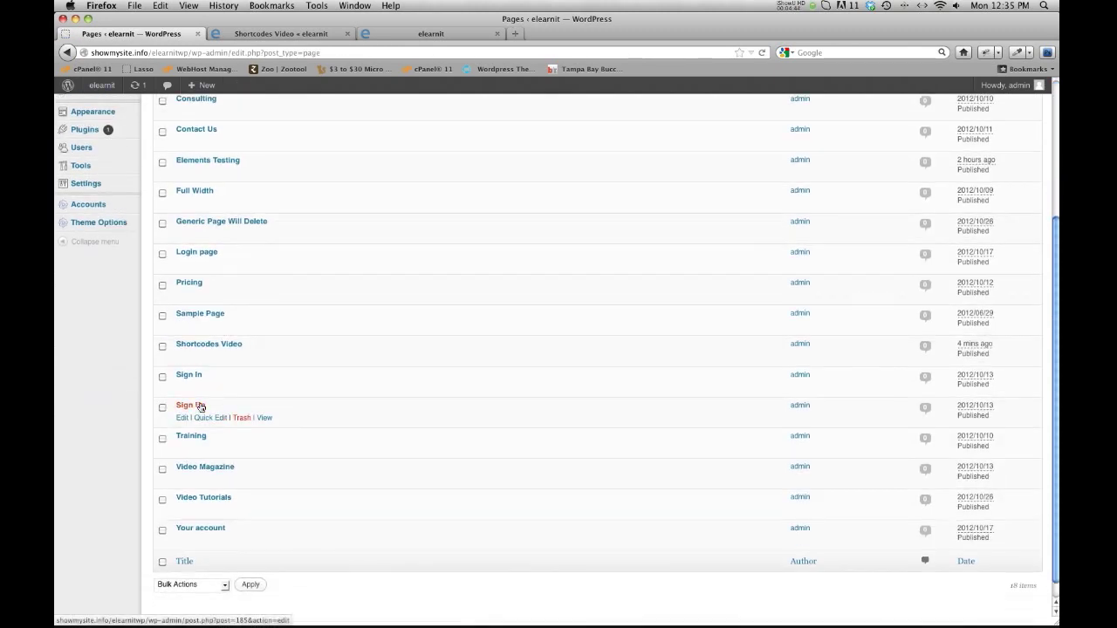
left_click(200, 406)
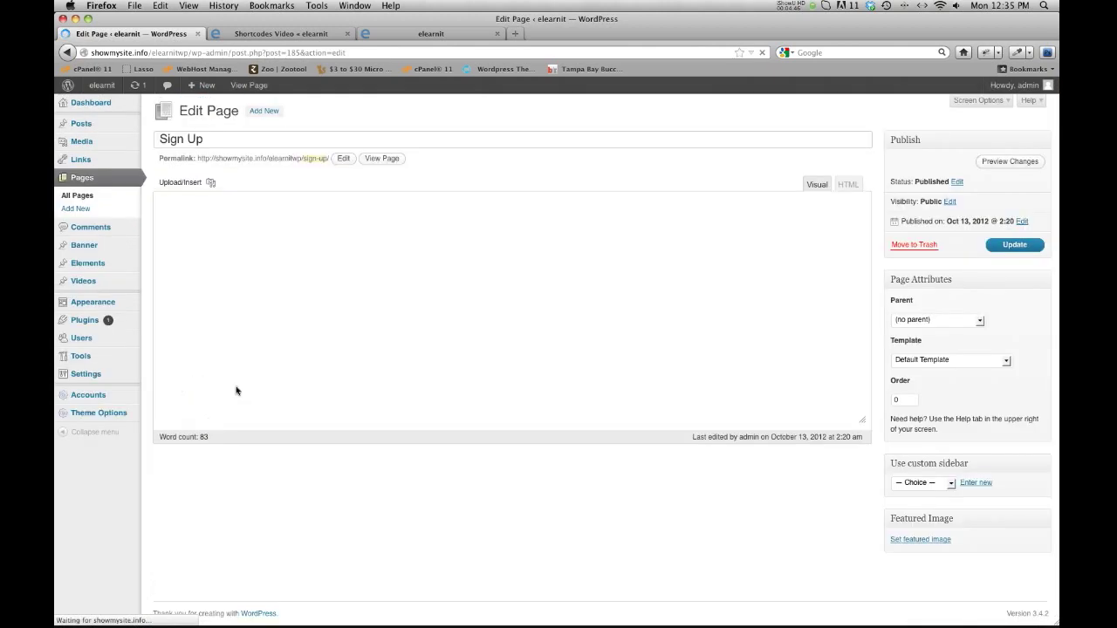
- Examine the [sign_up] shortcode below the paragraph in the Sign Up page's body
left_click(228, 326)
left_click_drag(208, 320, 130, 324)
left_click(319, 332)
left_click_drag(198, 317, 155, 319)
left_click(260, 366)
key("Return")
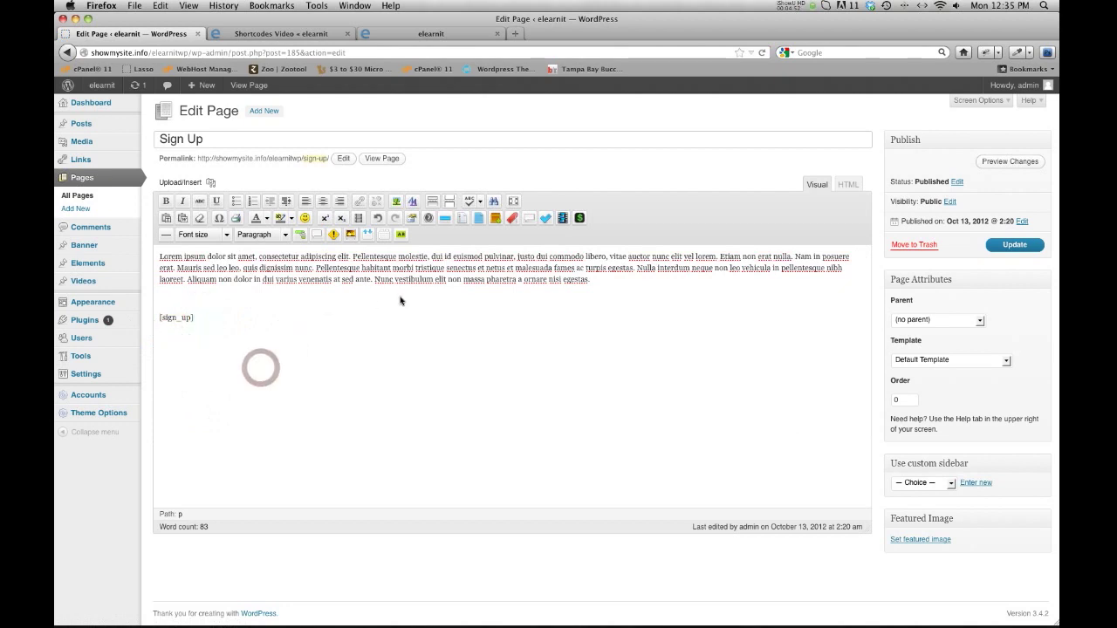
- Review the content types in the Content Box shortcode dialog and leave it without inserting one
left_click(495, 219)
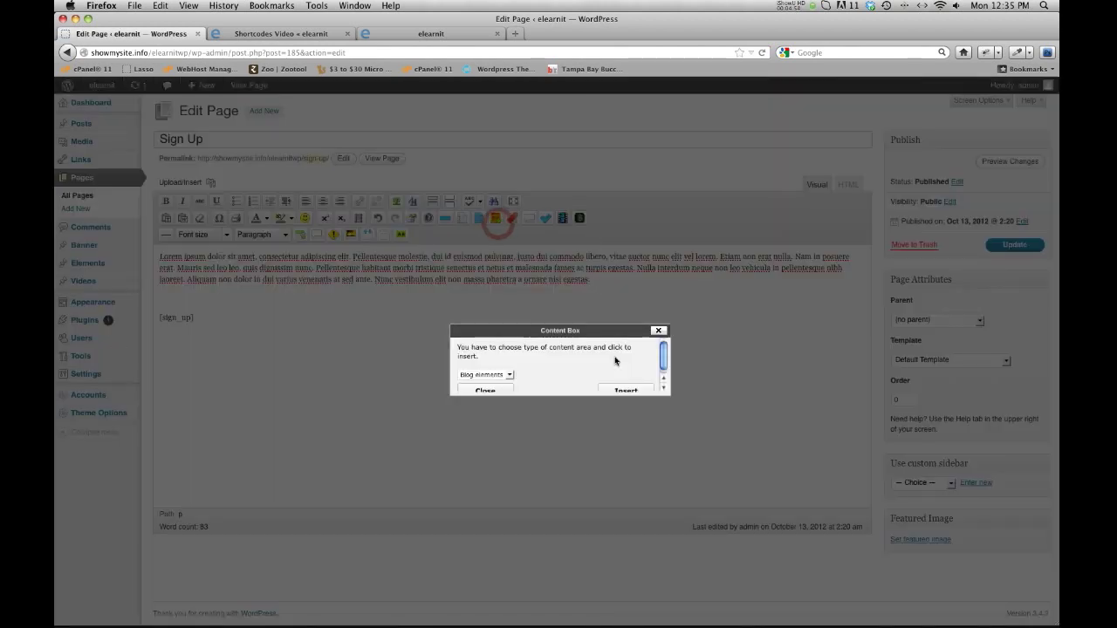
left_click(509, 376)
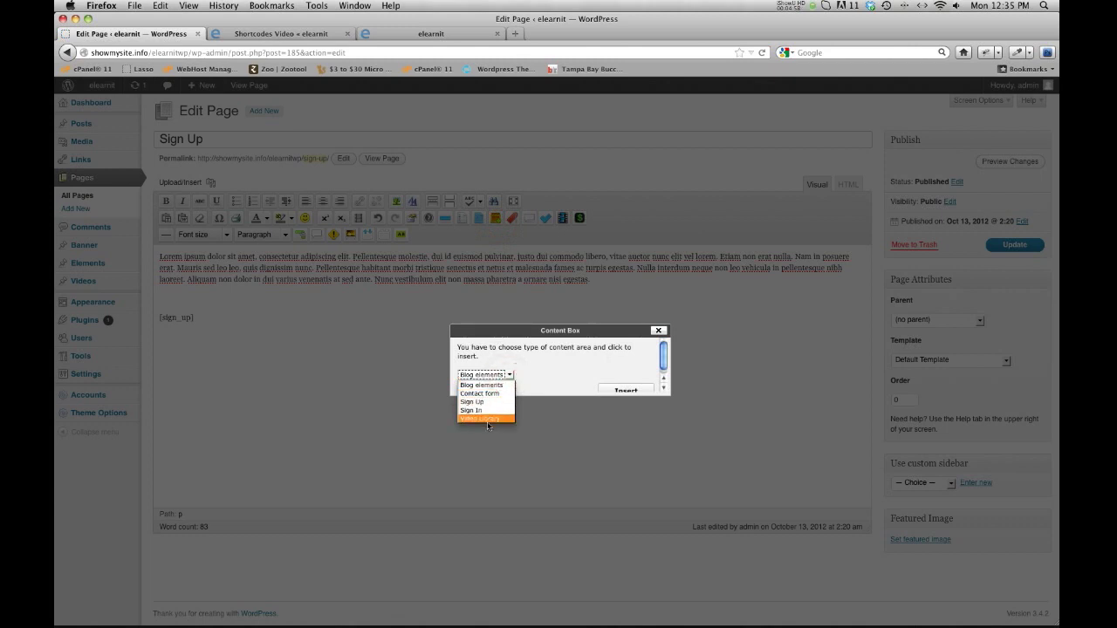
left_click(208, 369)
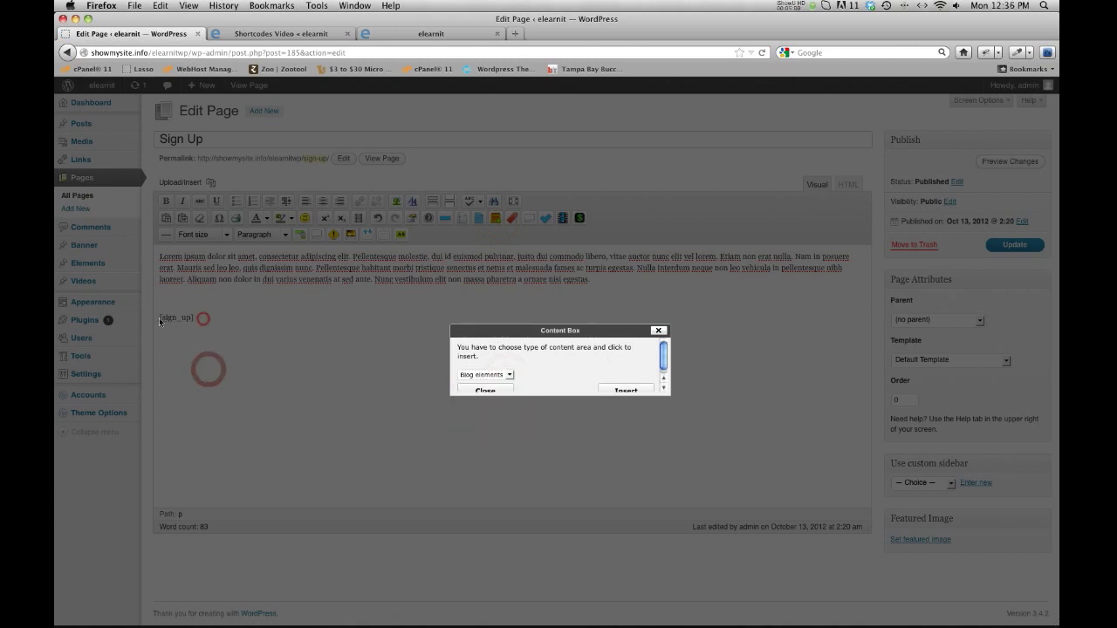
left_click(205, 318)
key("BackSpace")
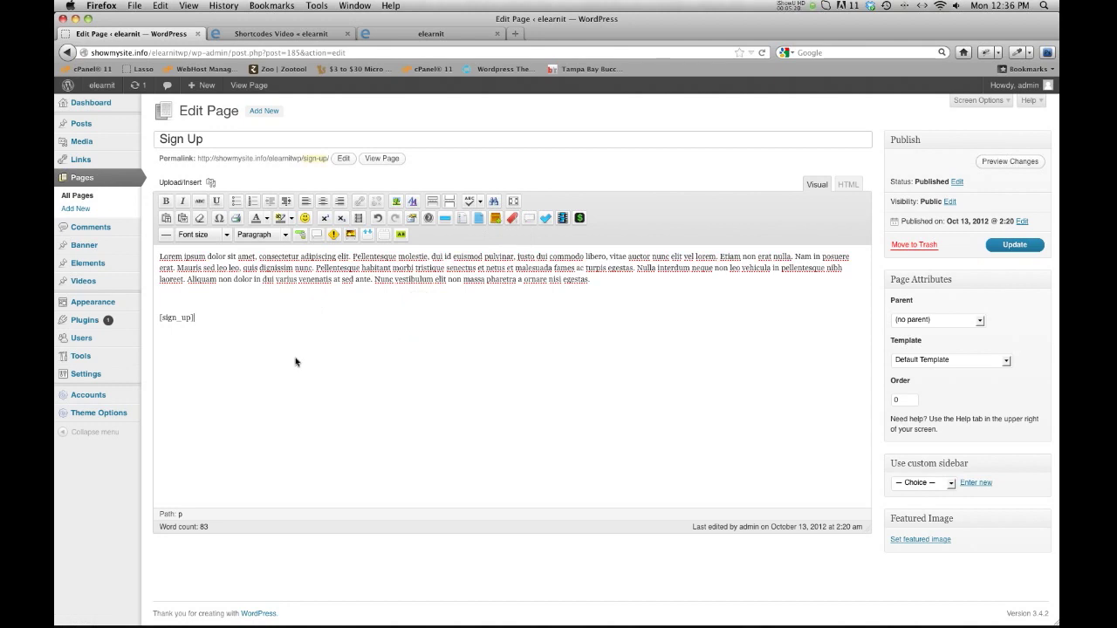
- Highlight the [sign_up] shortcode in the body to inspect it again, leaving its text unedited
left_click_drag(206, 322, 157, 319)
left_click(188, 352)
left_click(184, 347)
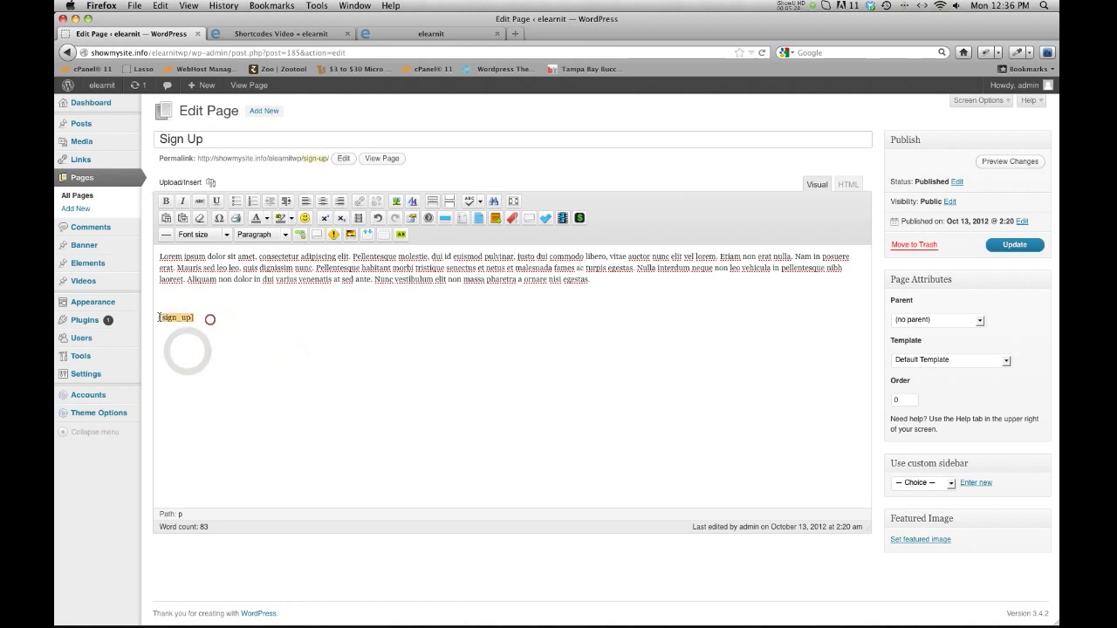
left_click(199, 319)
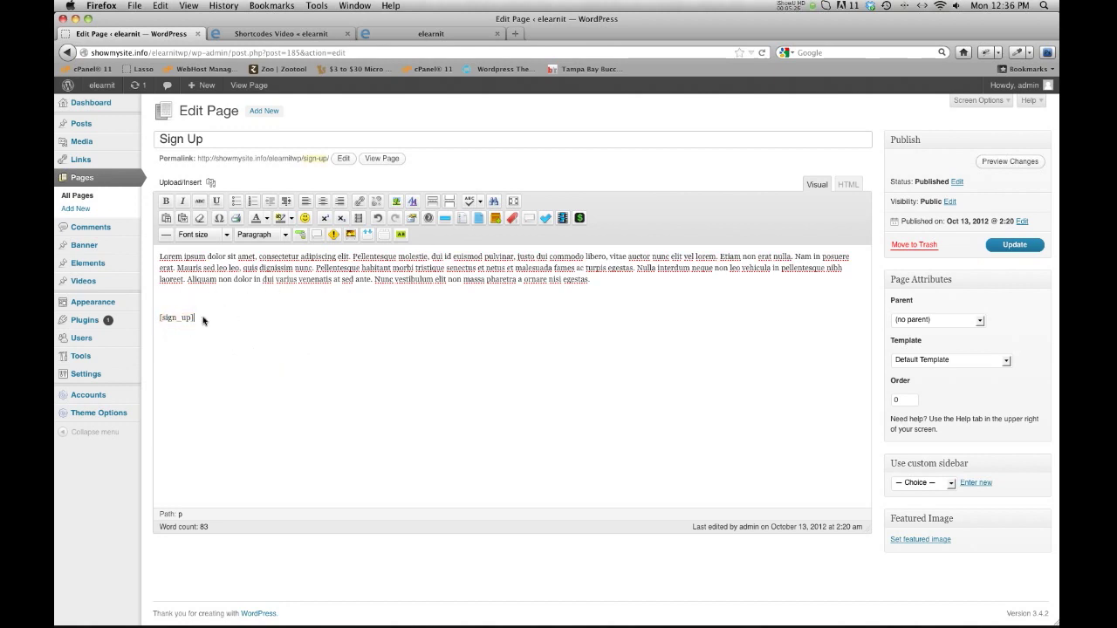
left_click_drag(199, 321, 155, 324)
left_click(304, 338)
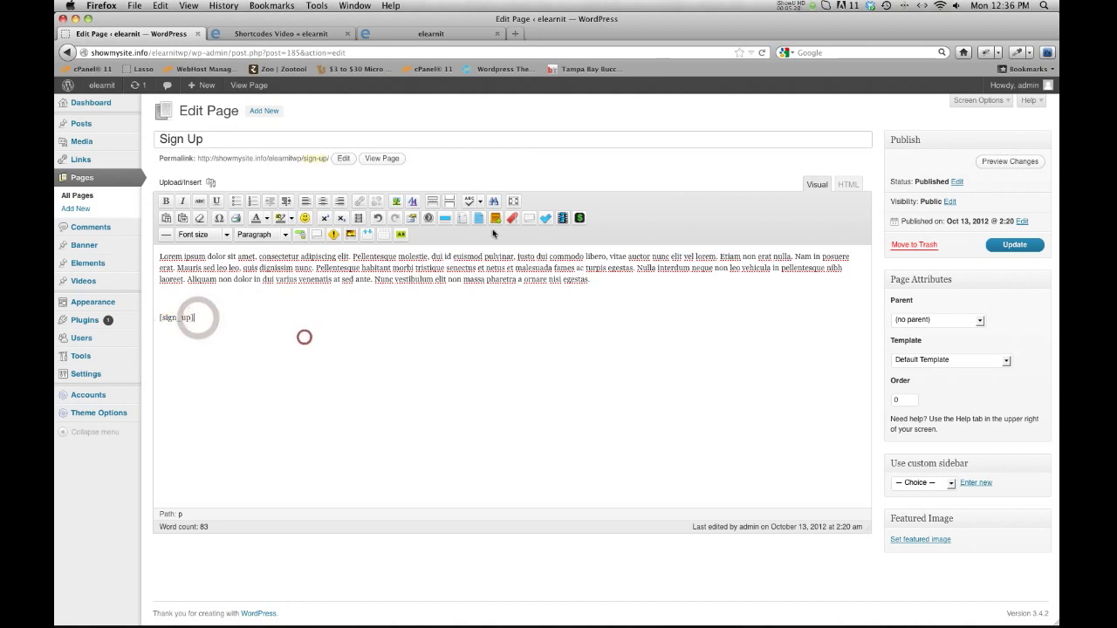
- Reopen the Content Box dialog on the Sign Up page, look through its content types once more and close it
left_click(495, 218)
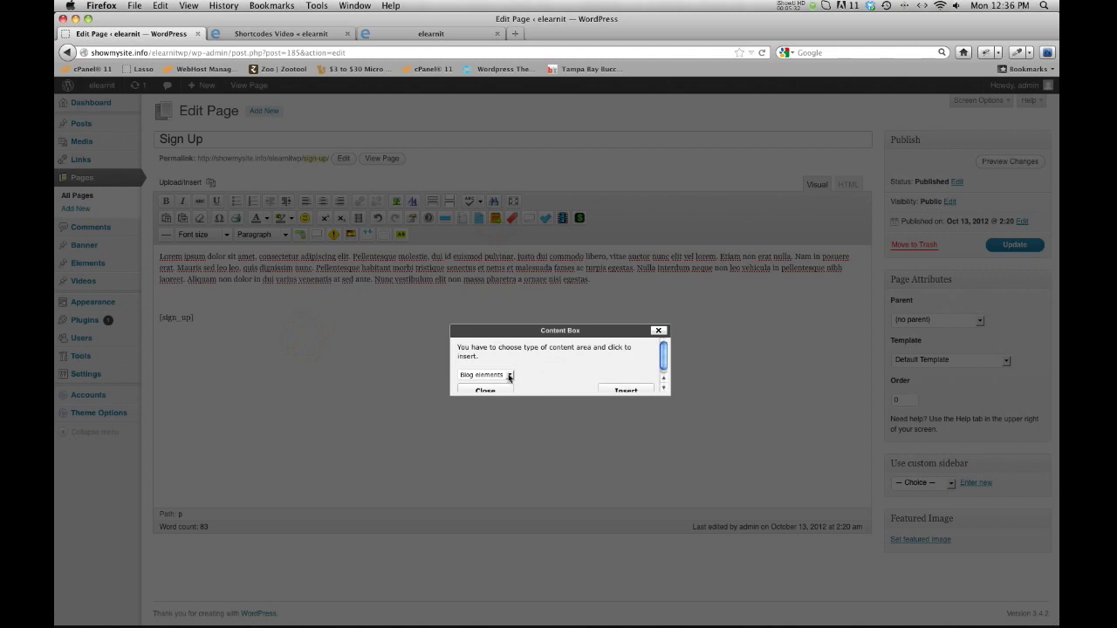
left_click(508, 374)
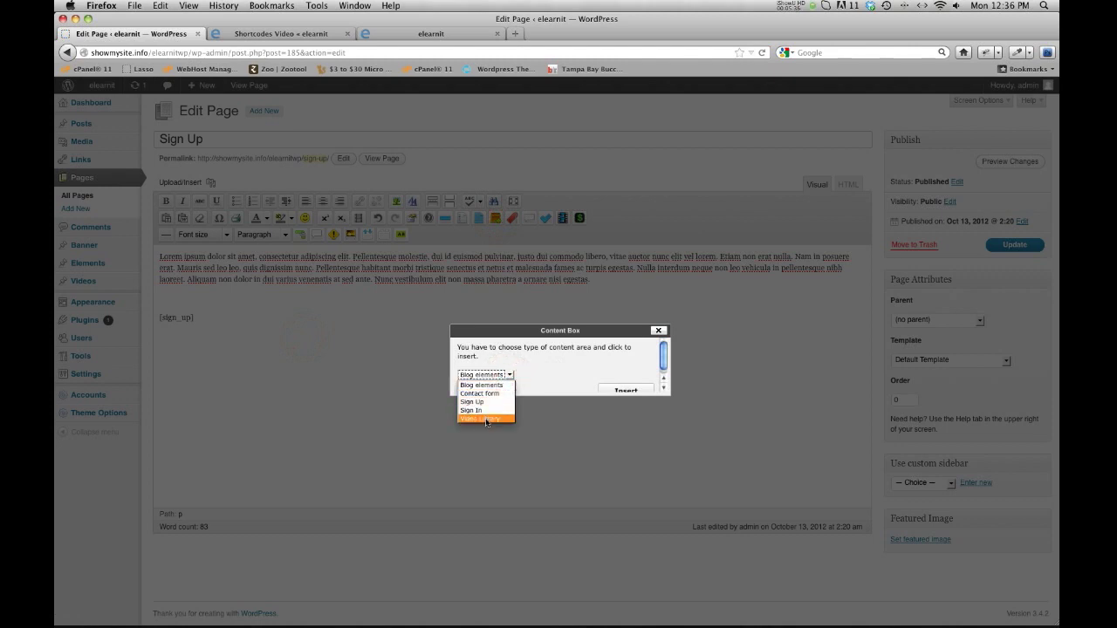
left_click(671, 438)
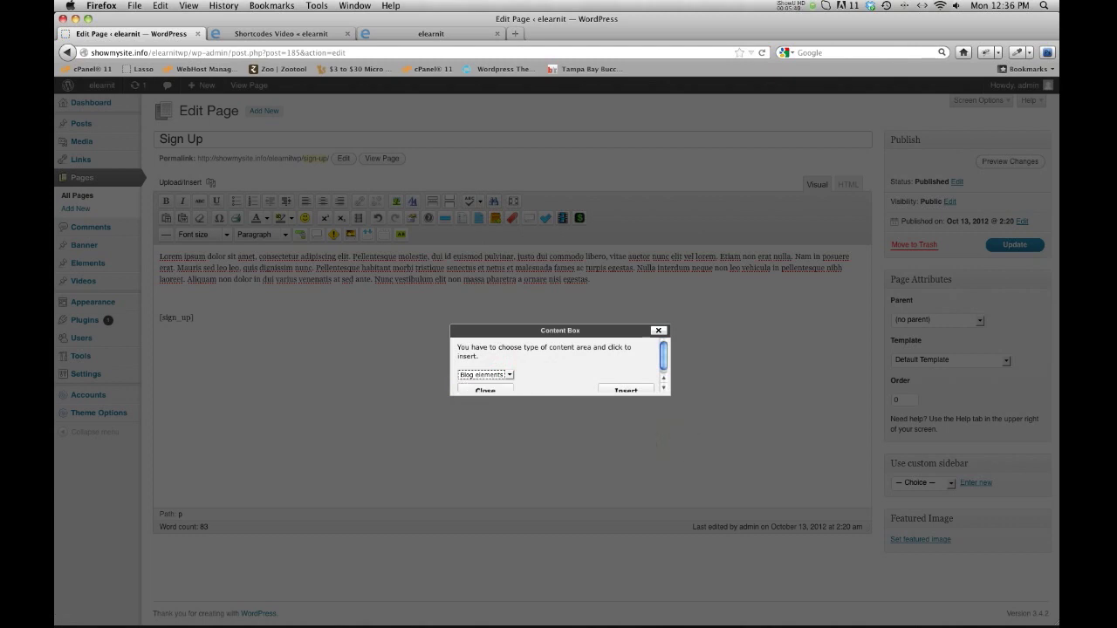
left_click(654, 333)
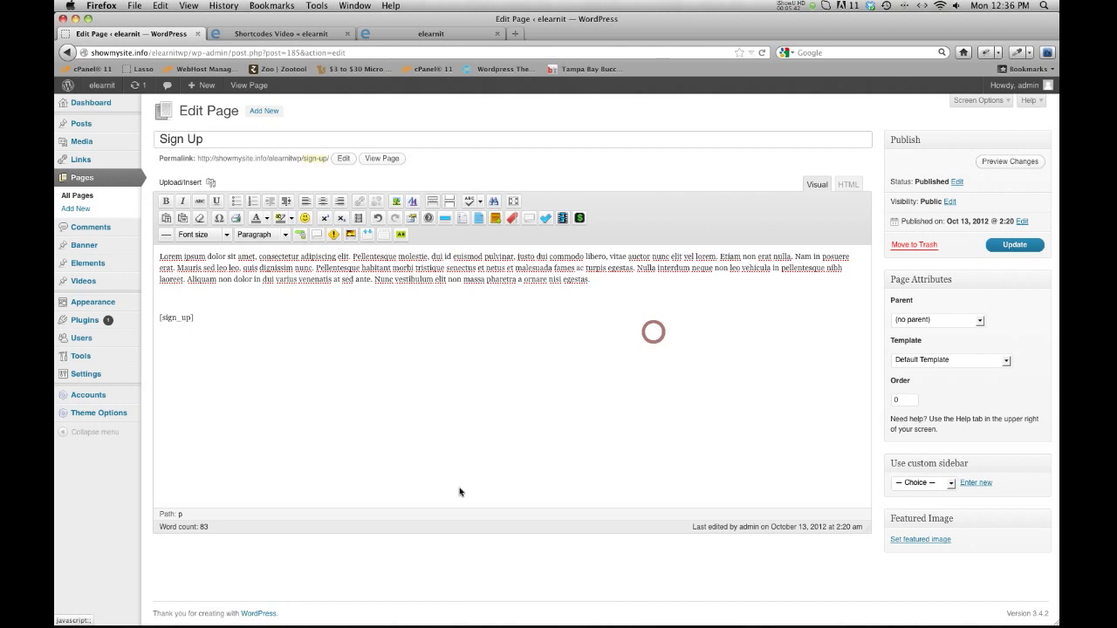
left_click(395, 457)
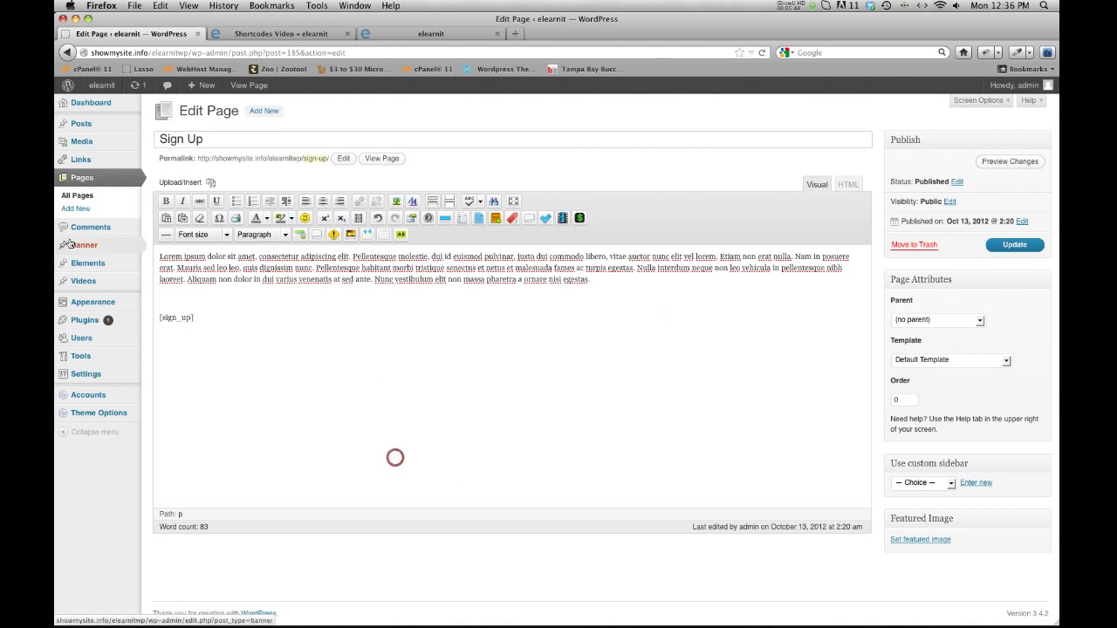
- Return to the list of all pages and open "Shortcodes Video" for editing
left_click(79, 198)
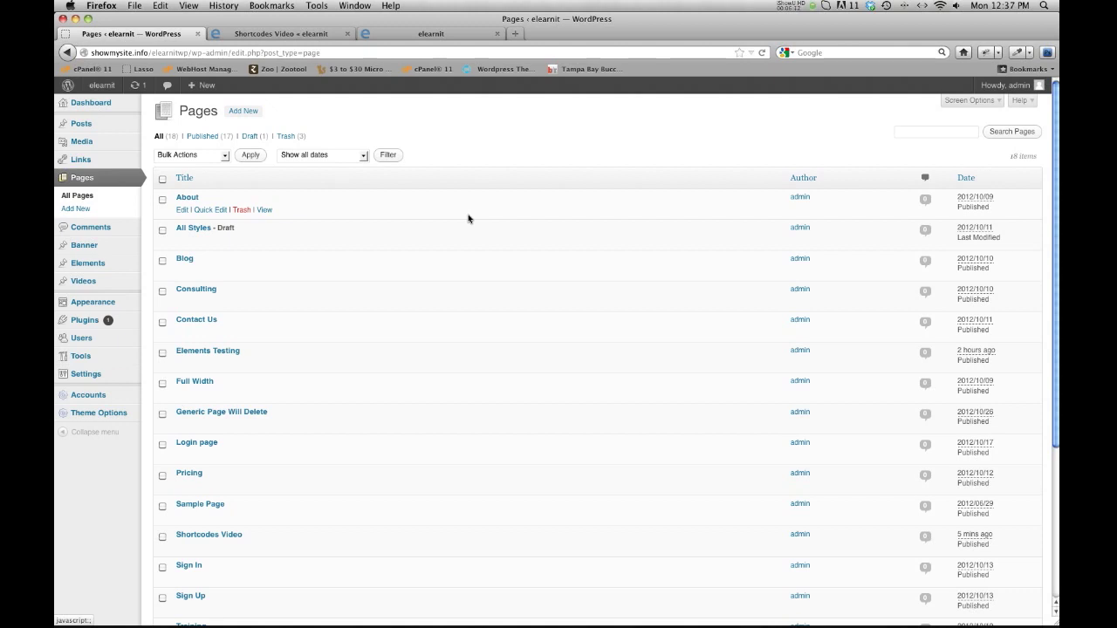
scroll(459, 237, "down", 5)
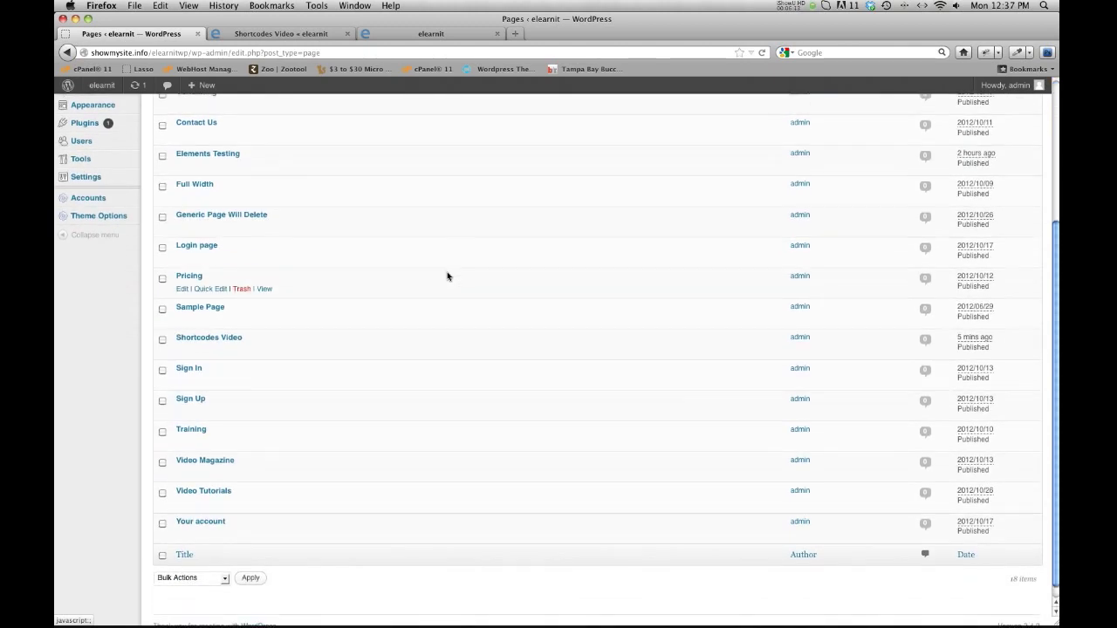
left_click(223, 339)
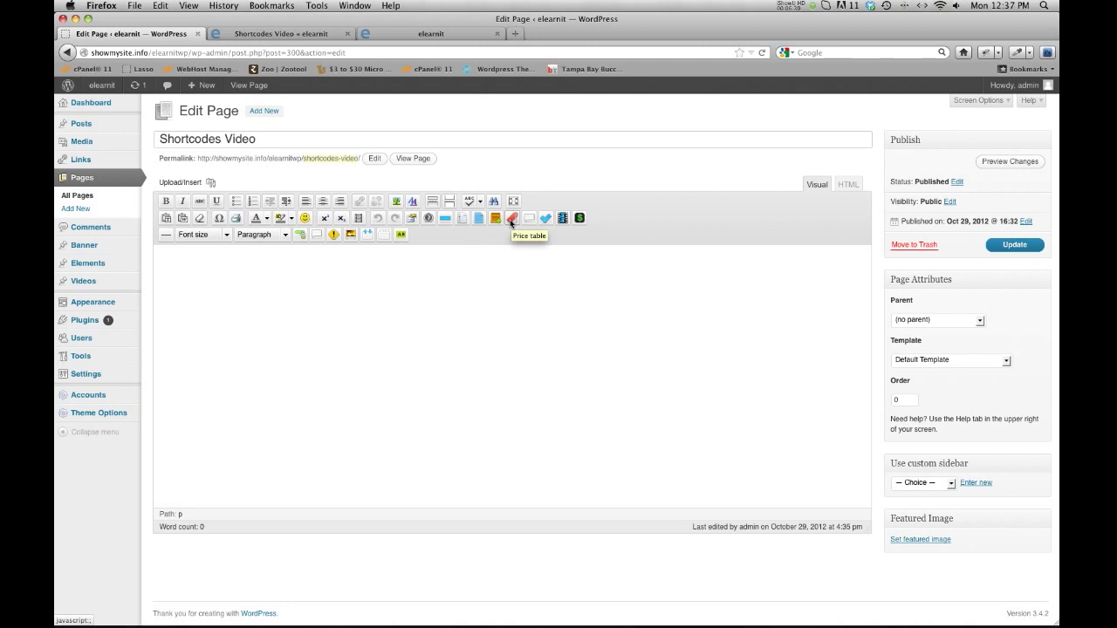
- Open the live site's Pricing page and examine its Monthly and Yearly price table
left_click(381, 33)
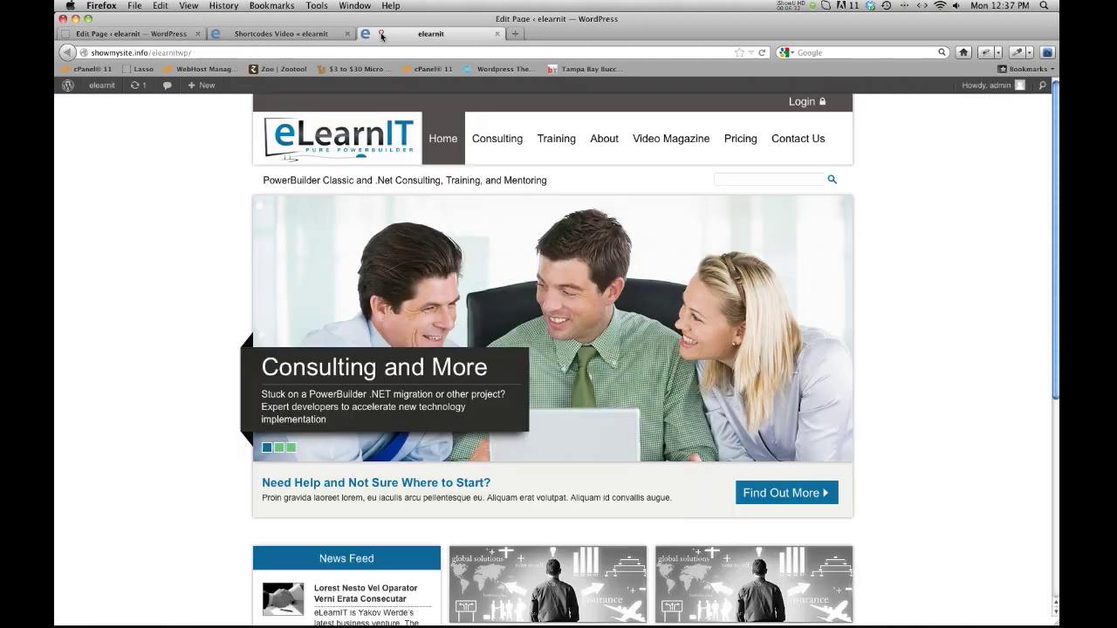
left_click(738, 144)
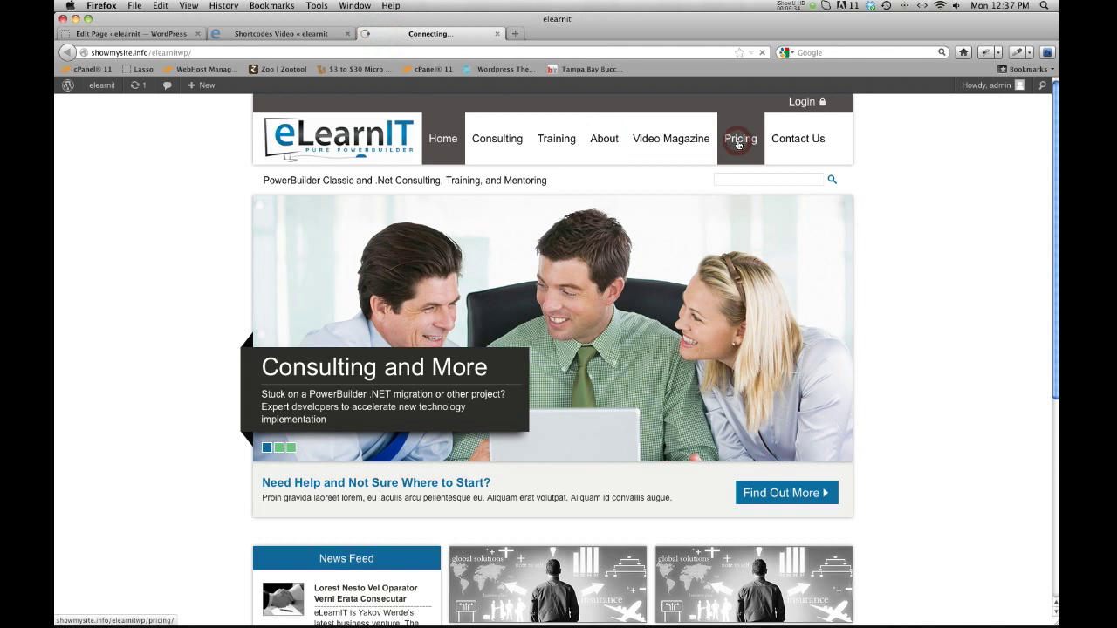
scroll(882, 303, "down", 2)
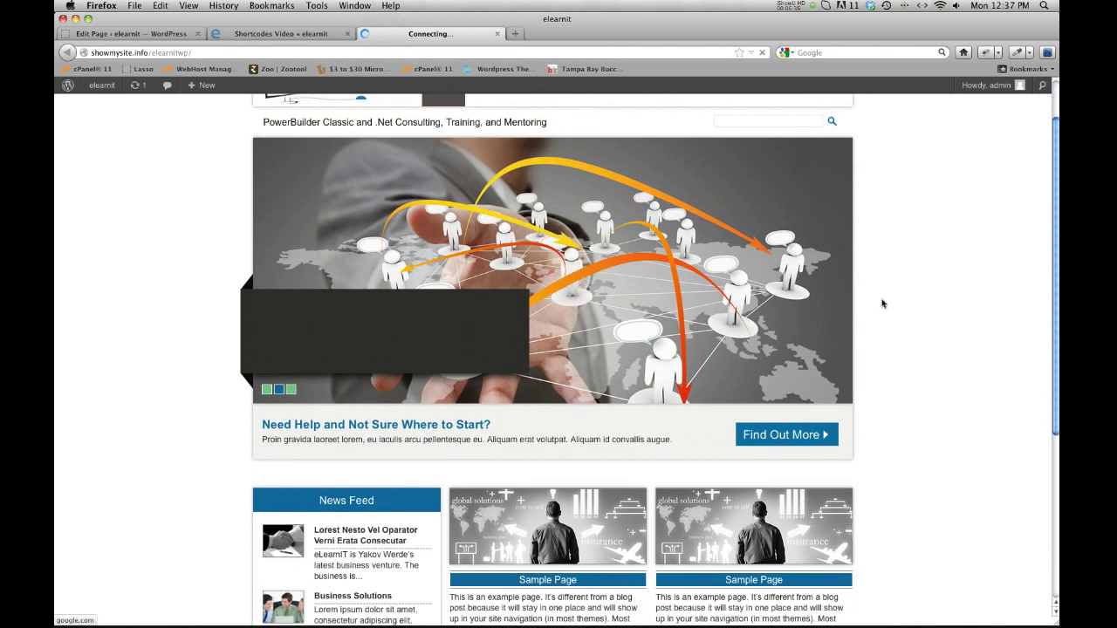
scroll(855, 311, "down", 4)
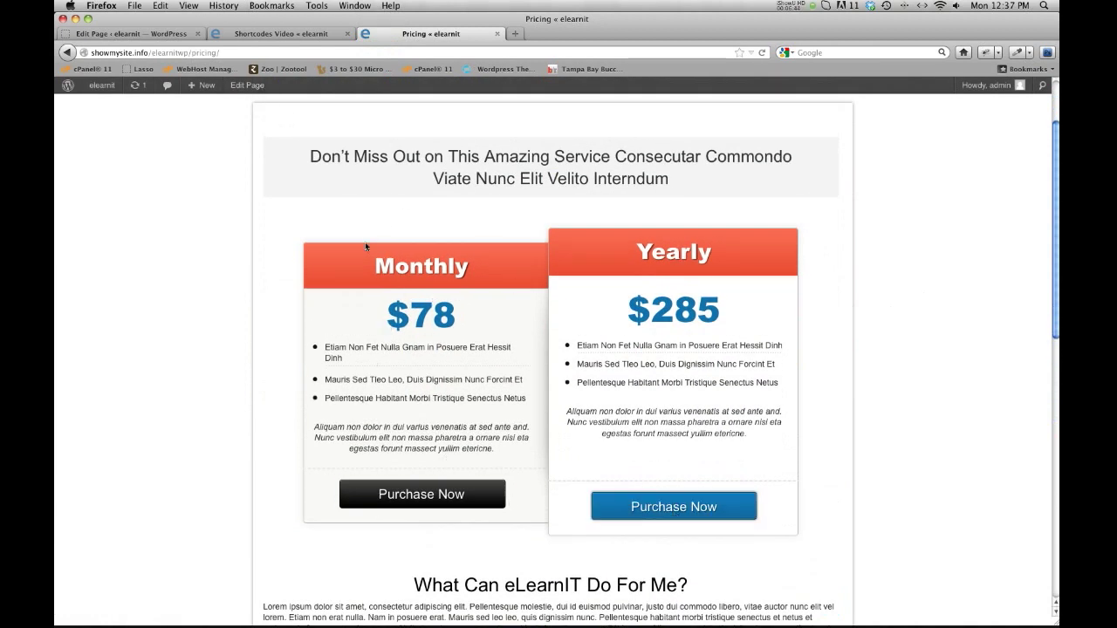
scroll(366, 247, "up", 2)
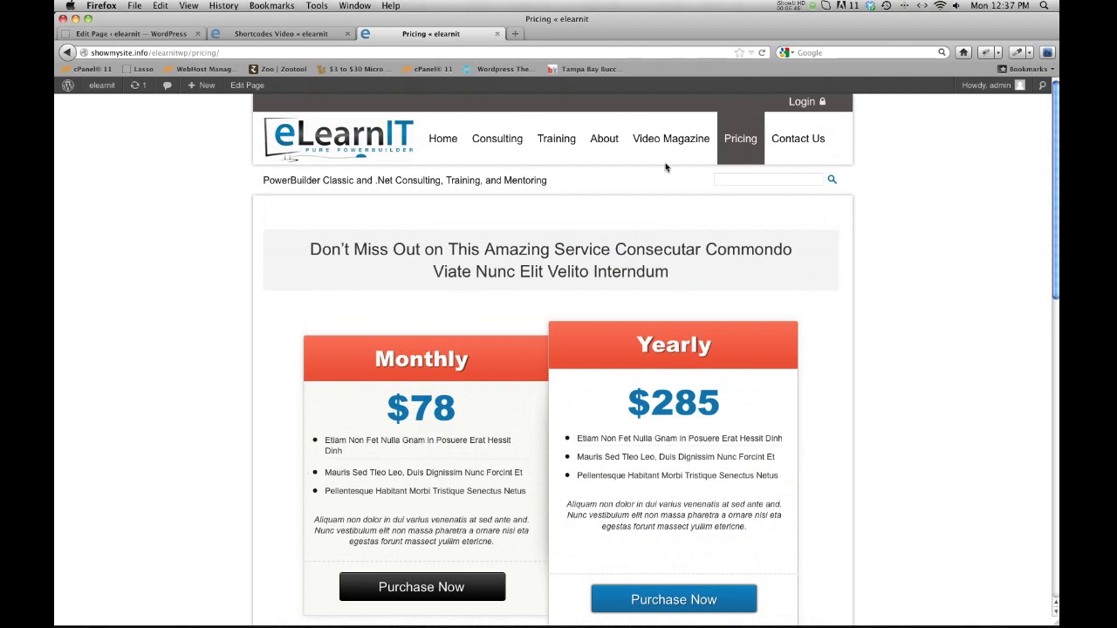
- Open the Pricing page in the editor and examine its slogan, price table headings and button shortcodes
left_click(243, 87)
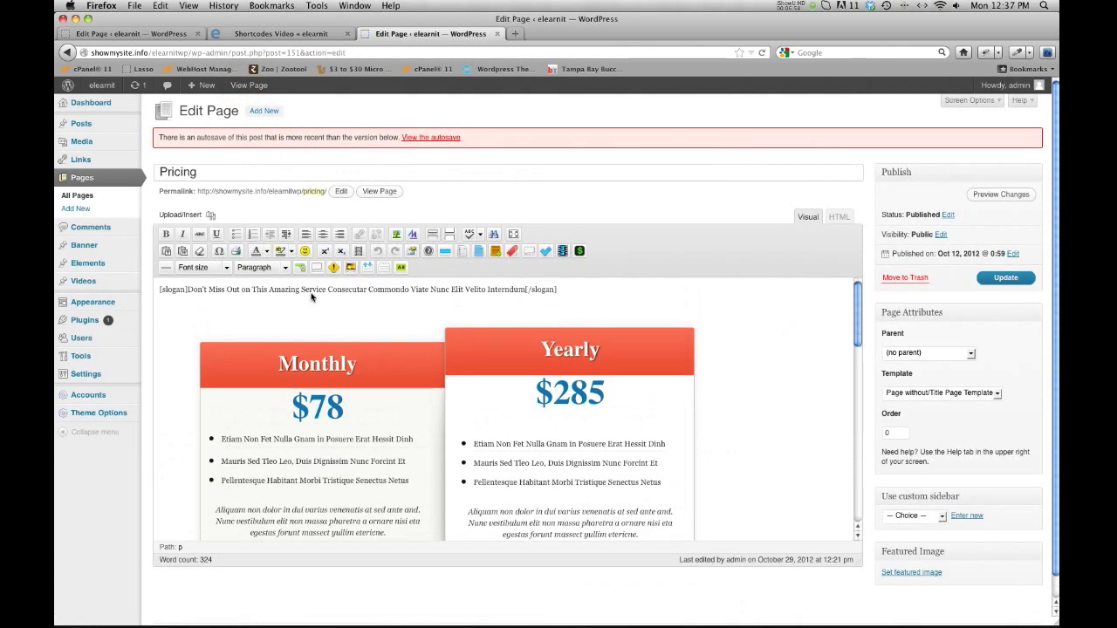
triple_click(265, 290)
scroll(264, 291, "down", 5)
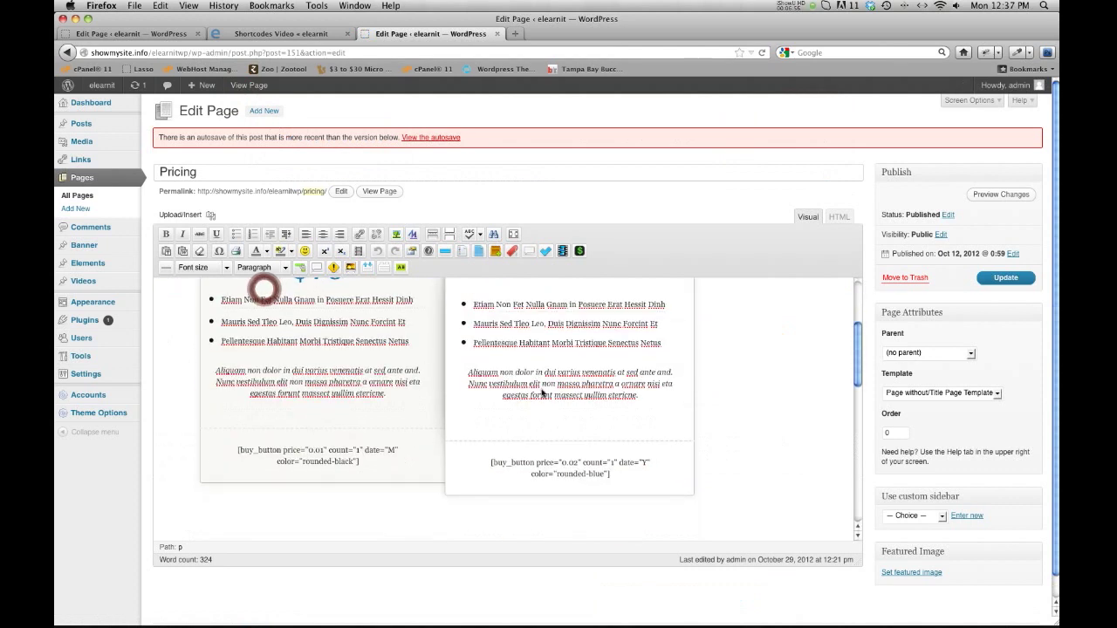
scroll(414, 356, "down", 10)
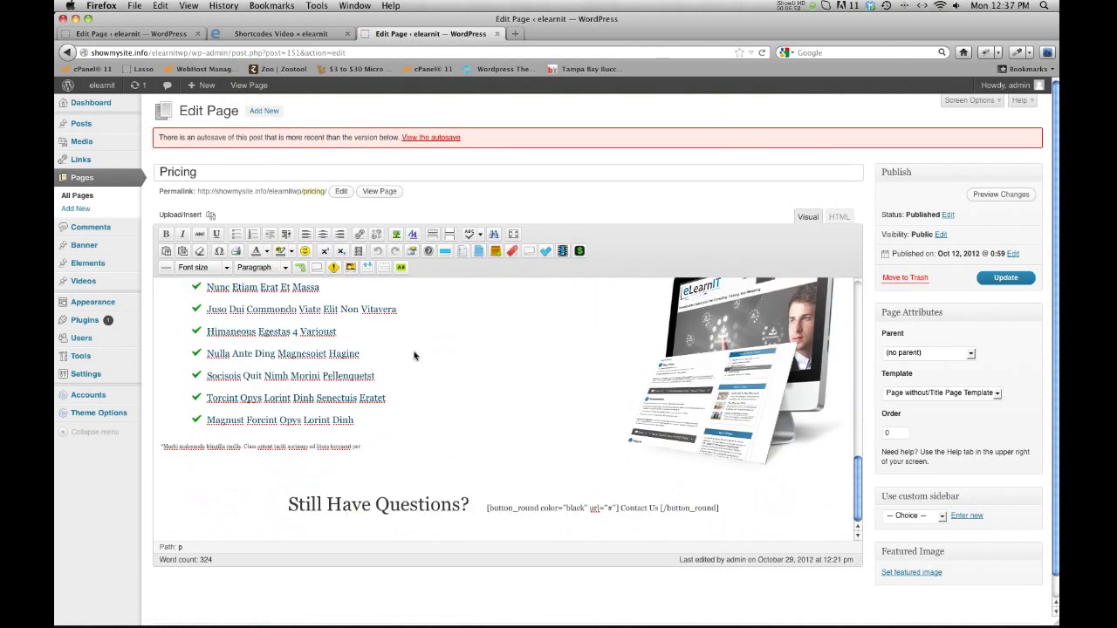
scroll(415, 355, "up", 10)
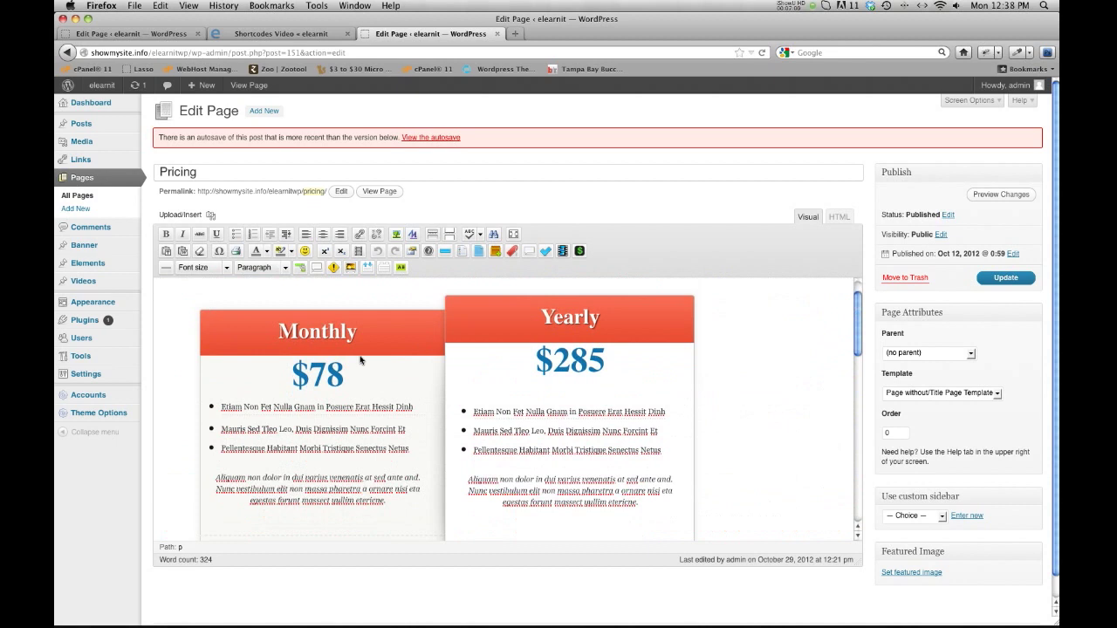
double_click(330, 332)
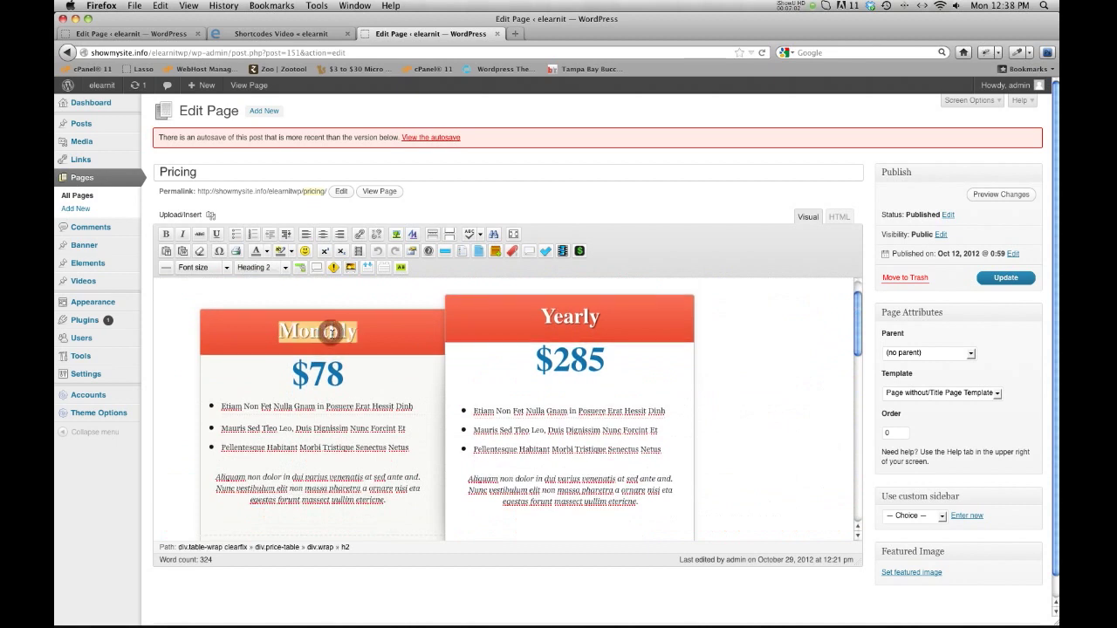
- Return to the "Shortcodes Video" page editor and insert a Price table shortcode into the empty body
left_click(297, 34)
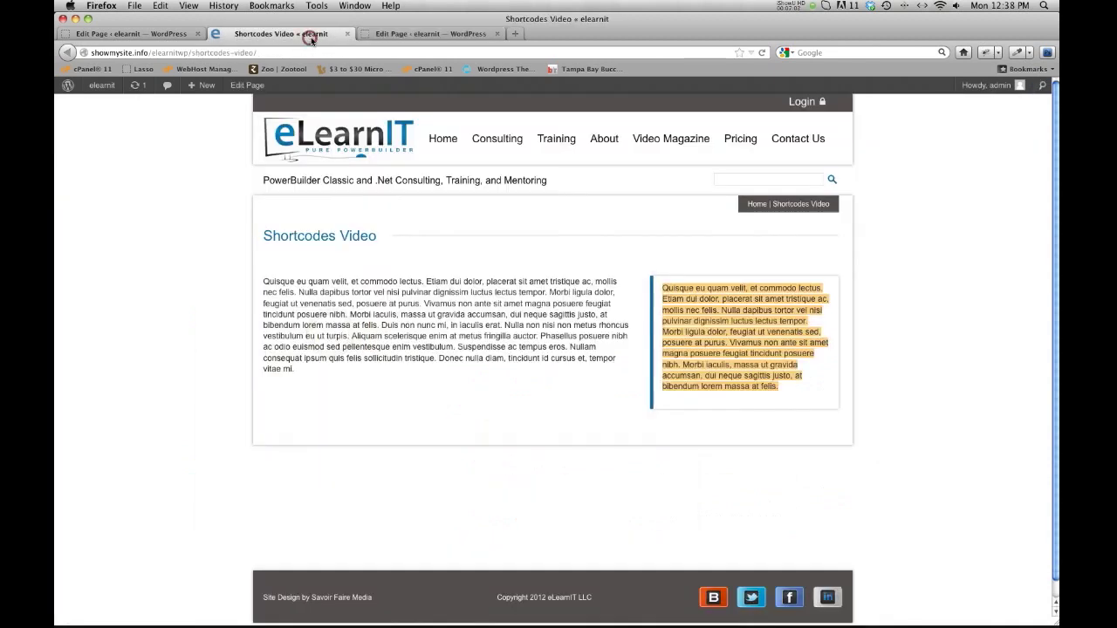
left_click(133, 34)
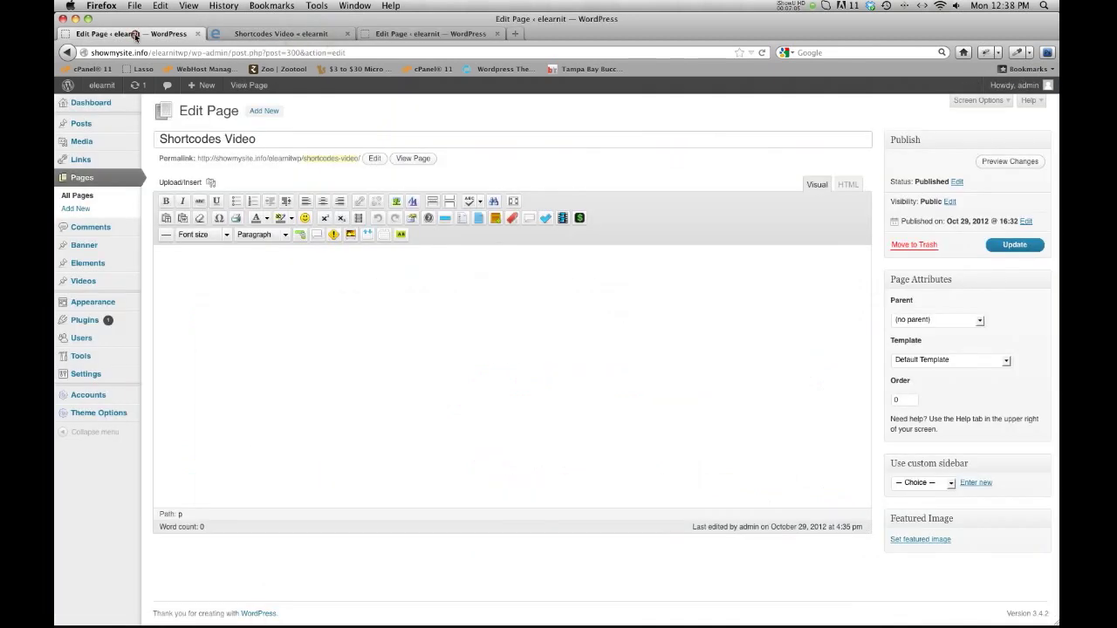
left_click(513, 219)
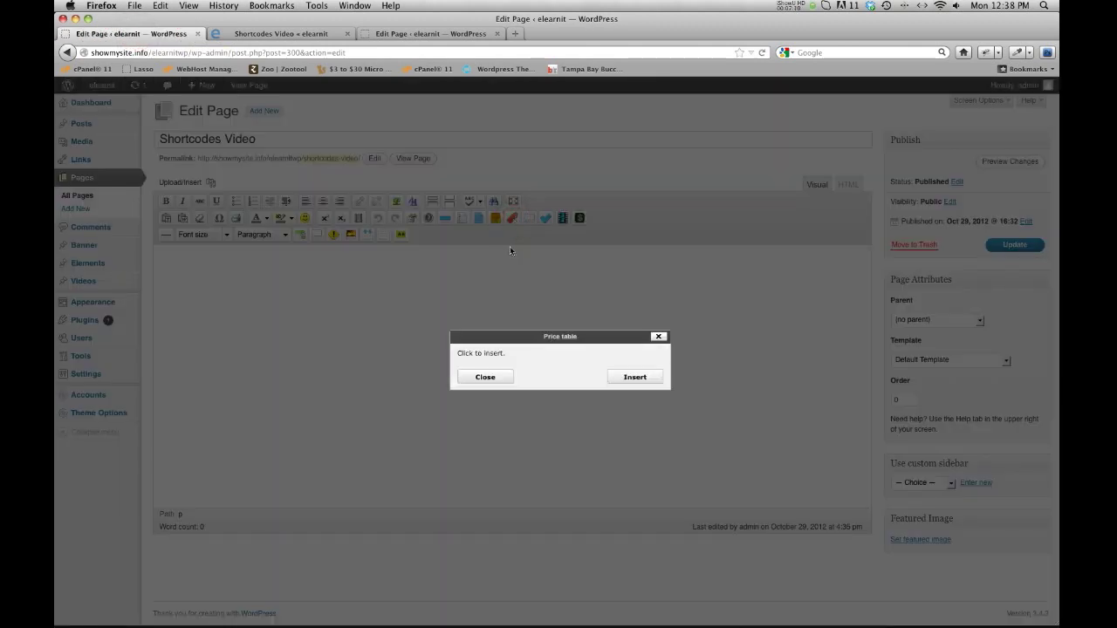
left_click(623, 382)
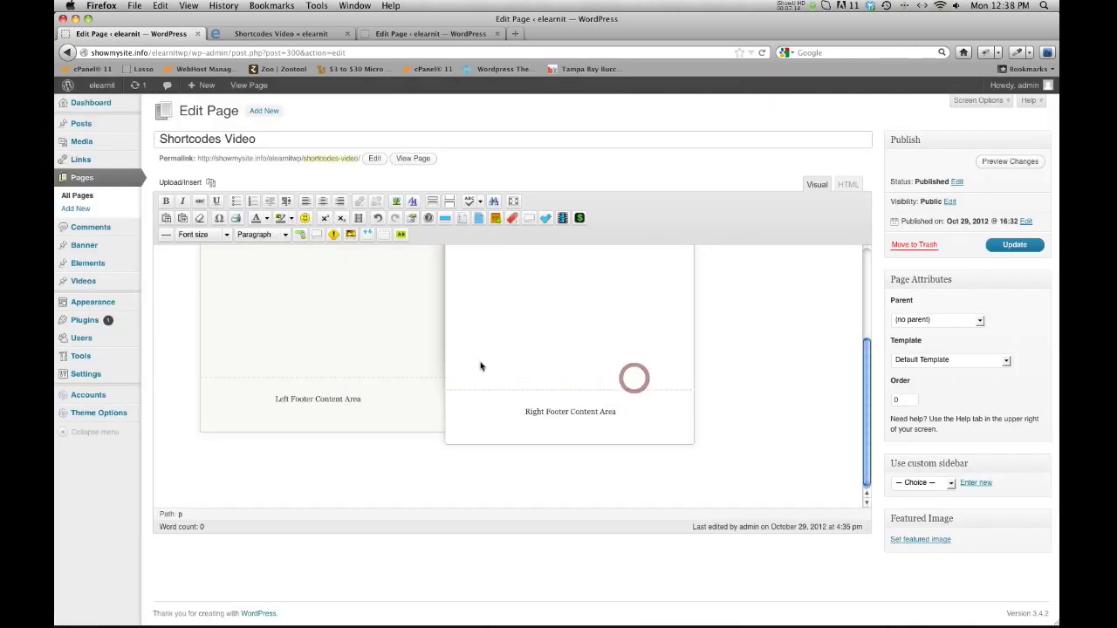
- Try adding text to the price table's left column and remove the test characters
scroll(480, 366, "up", 4)
triple_click(254, 302)
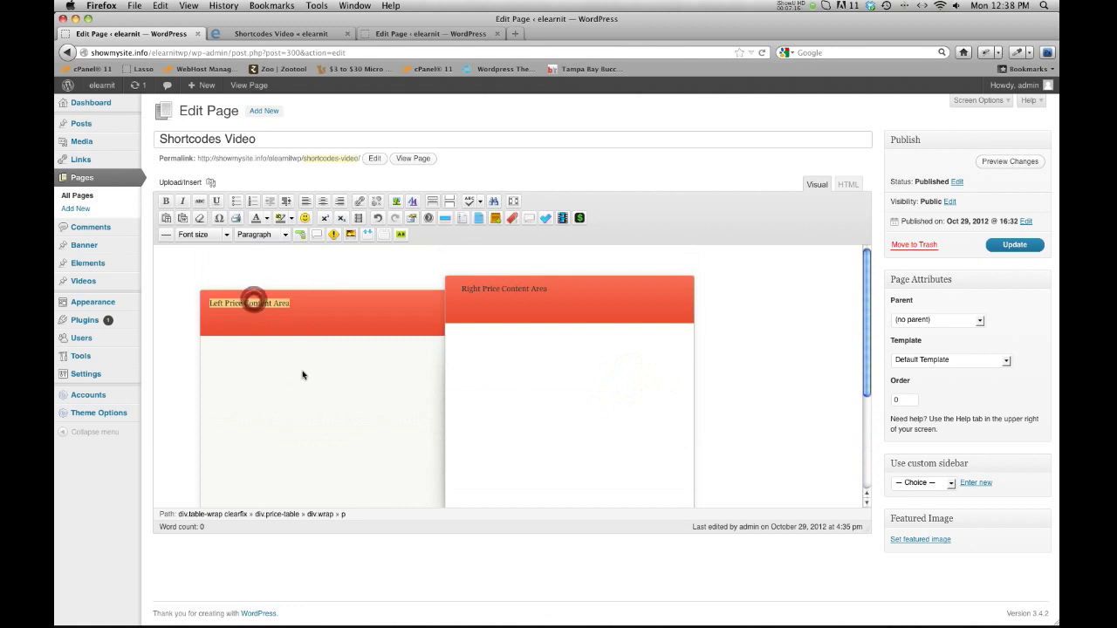
scroll(301, 366, "down", 3)
left_click(285, 341)
left_click(266, 329)
type("fg")
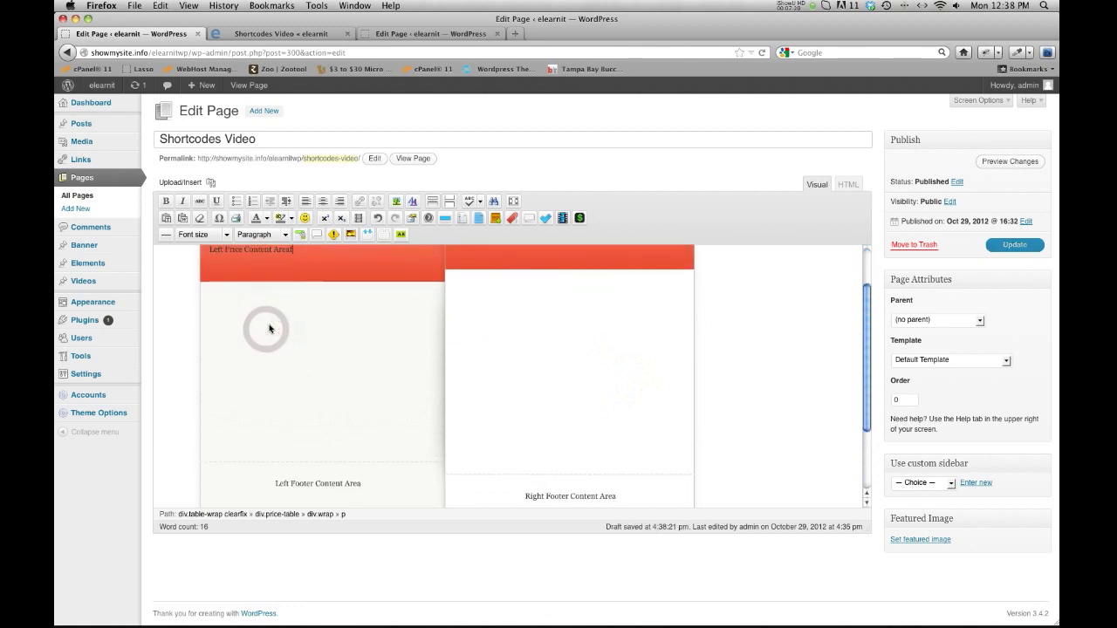
left_click(287, 367)
key("BackSpace")
key("BackSpace")
scroll(323, 437, "down", 3)
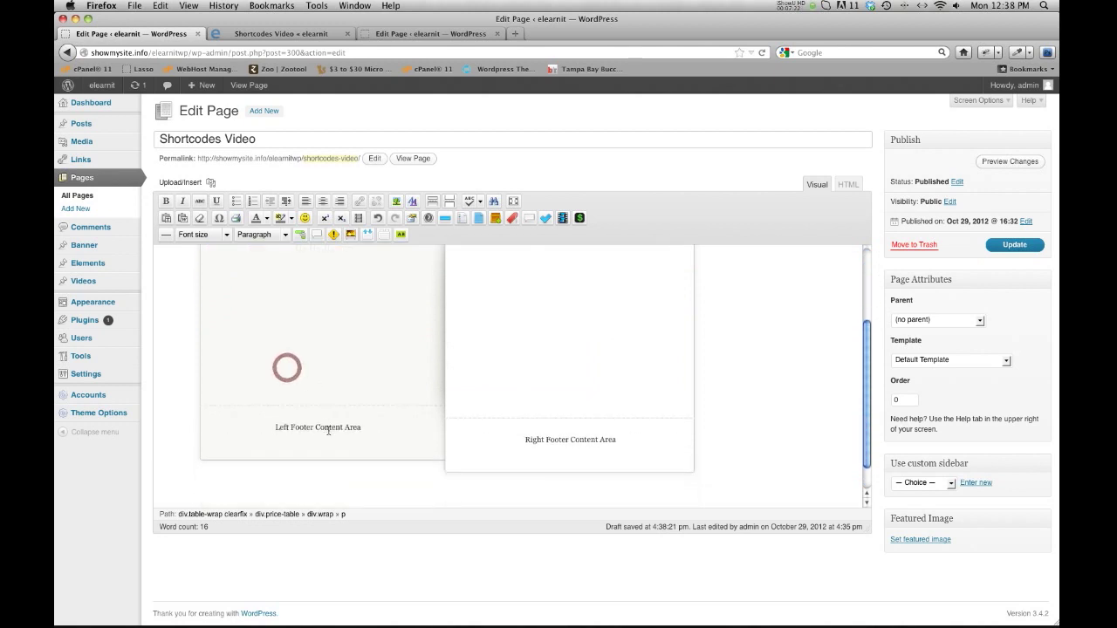
- Check the price table's left footer content area, and undo the price table insertion
left_click(327, 427)
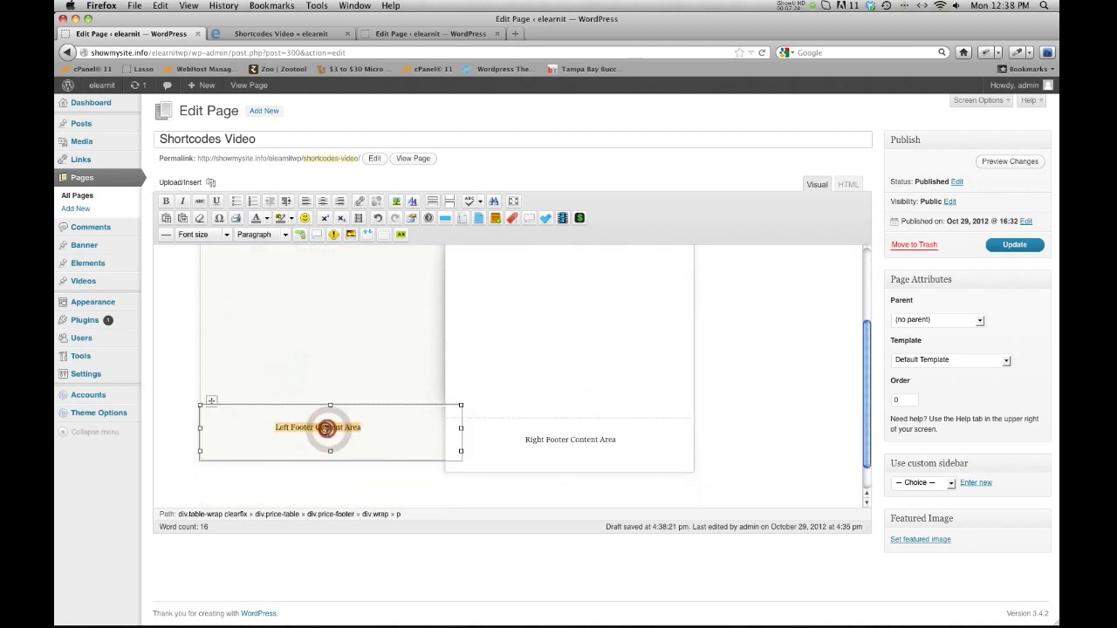
scroll(310, 375, "up", 5)
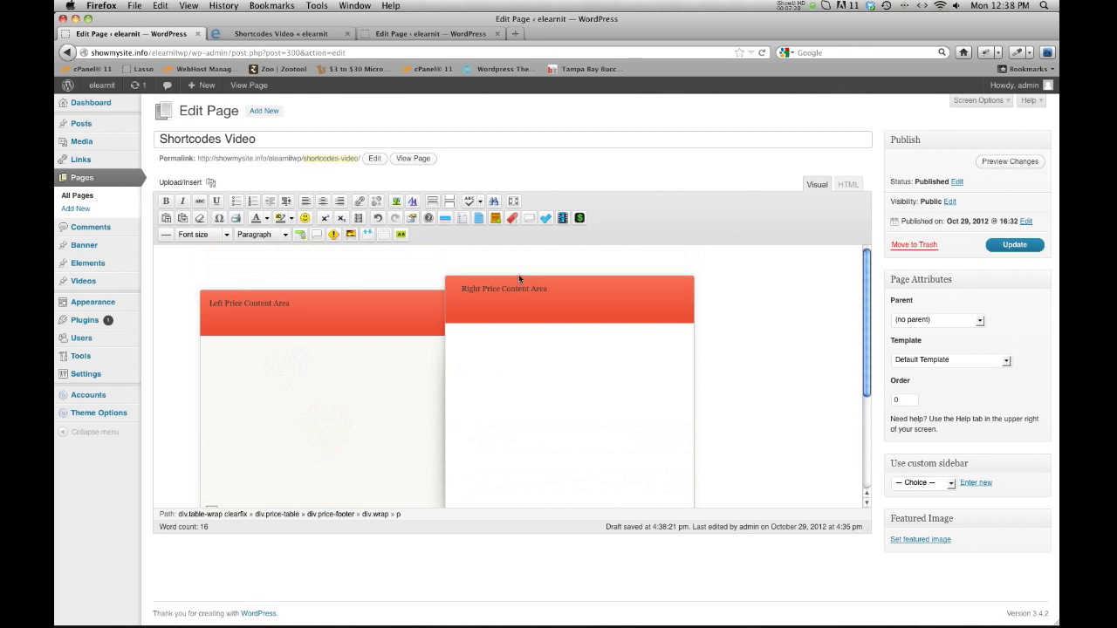
left_click(417, 262)
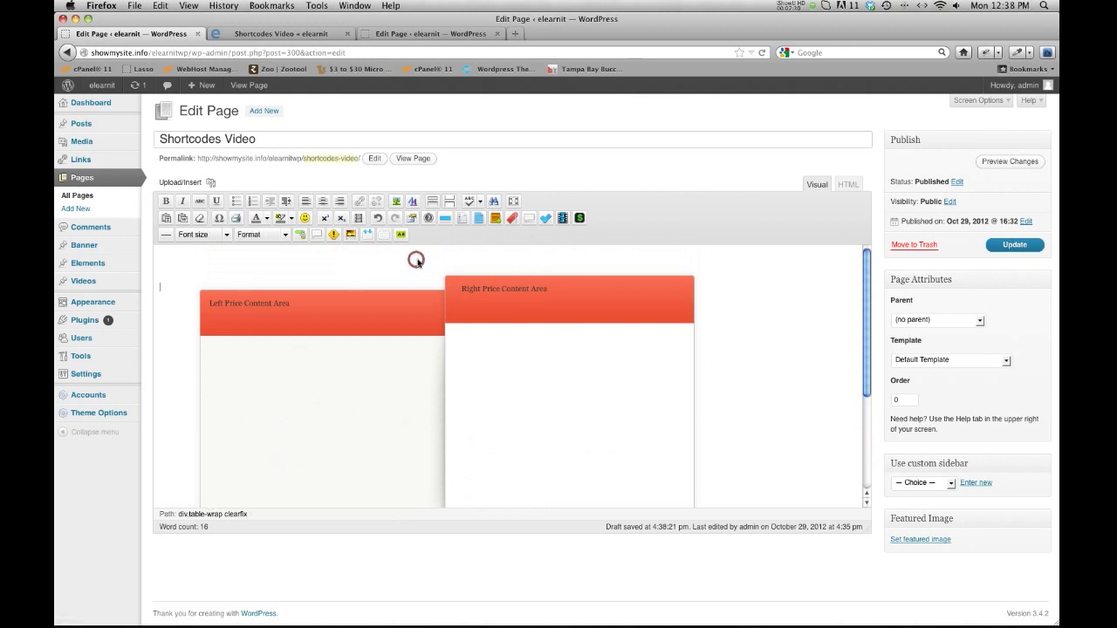
key("super+z")
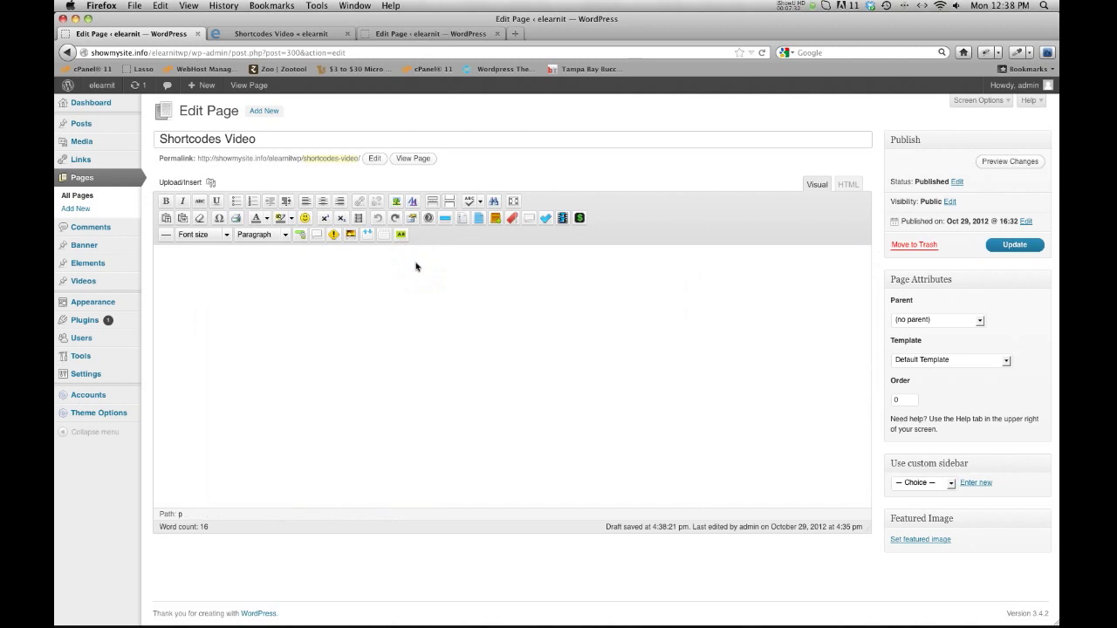
- Insert a Slogan shortcode with the text "Hey here is some stuff and text" into the page body
left_click(526, 221)
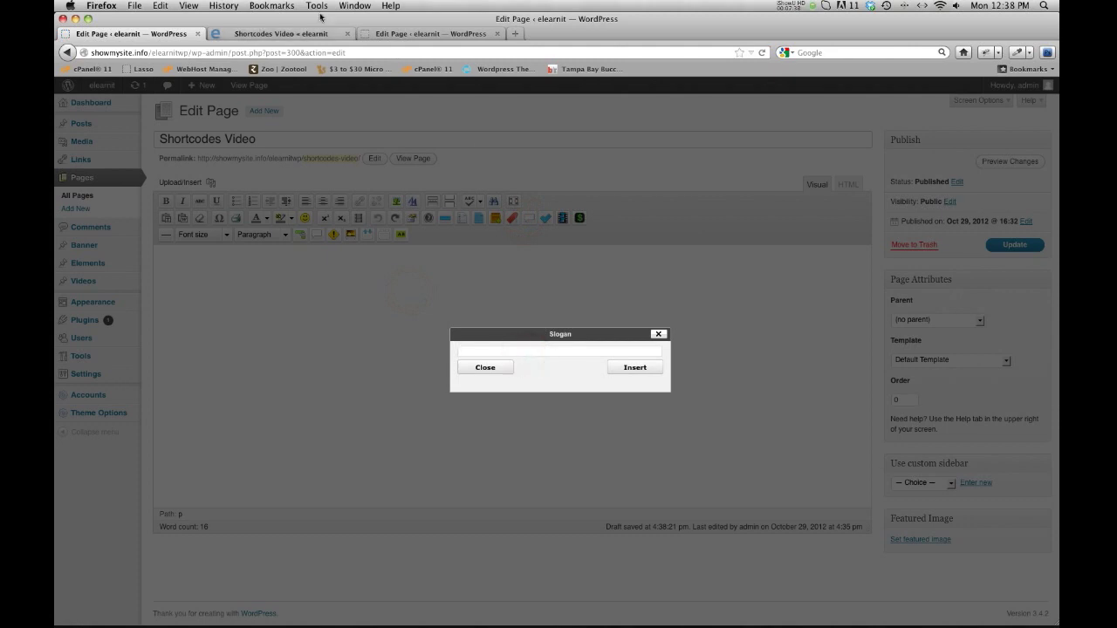
left_click(409, 35)
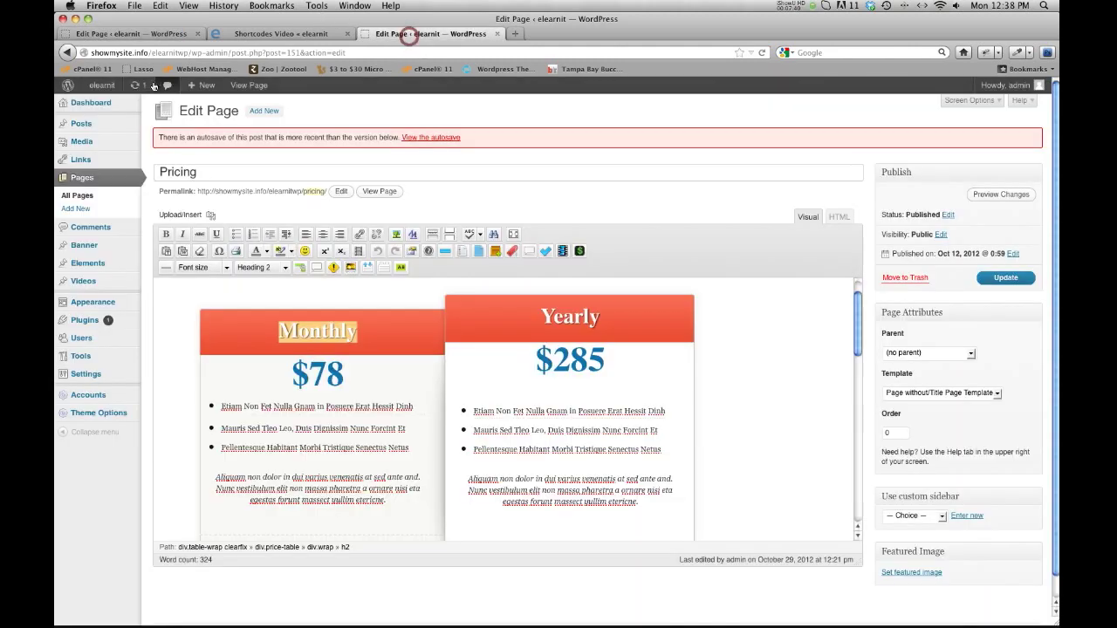
left_click(150, 37)
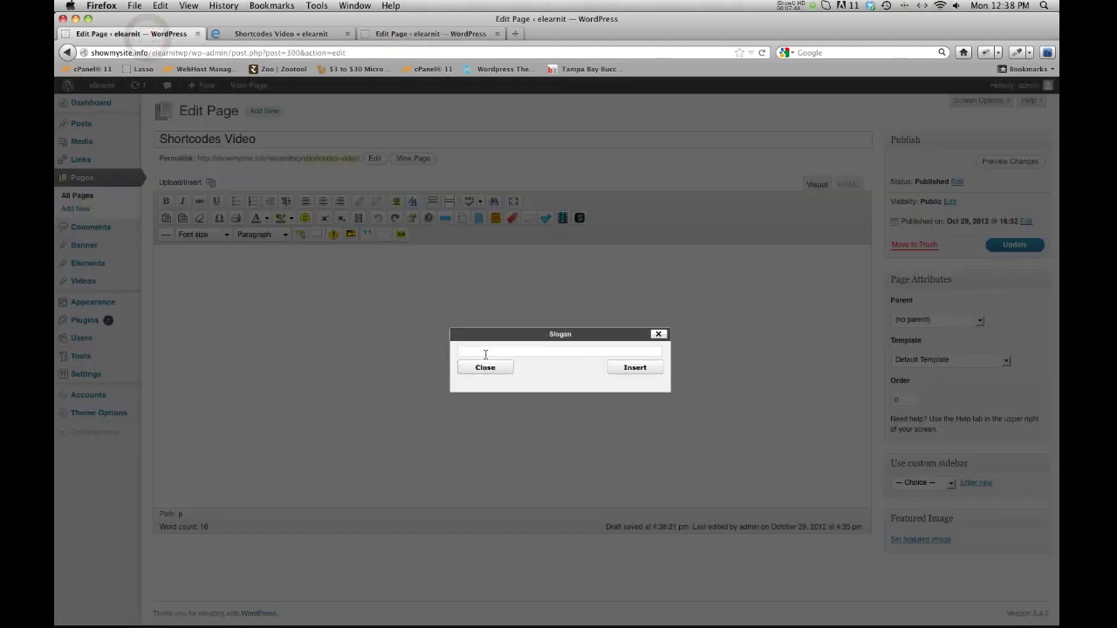
type("Some")
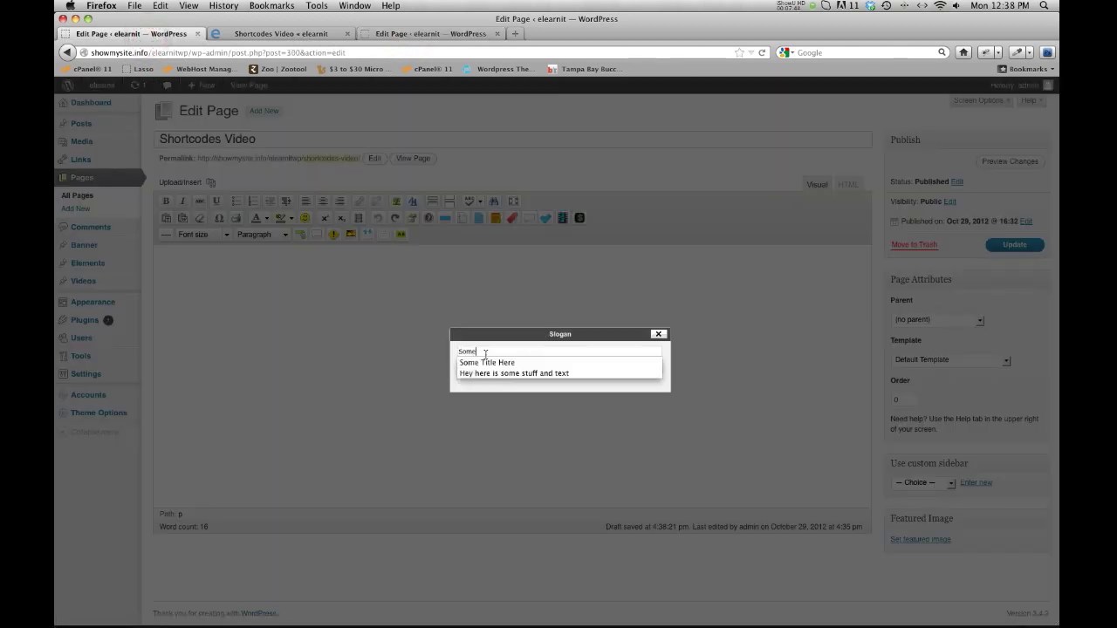
type(" Stuff")
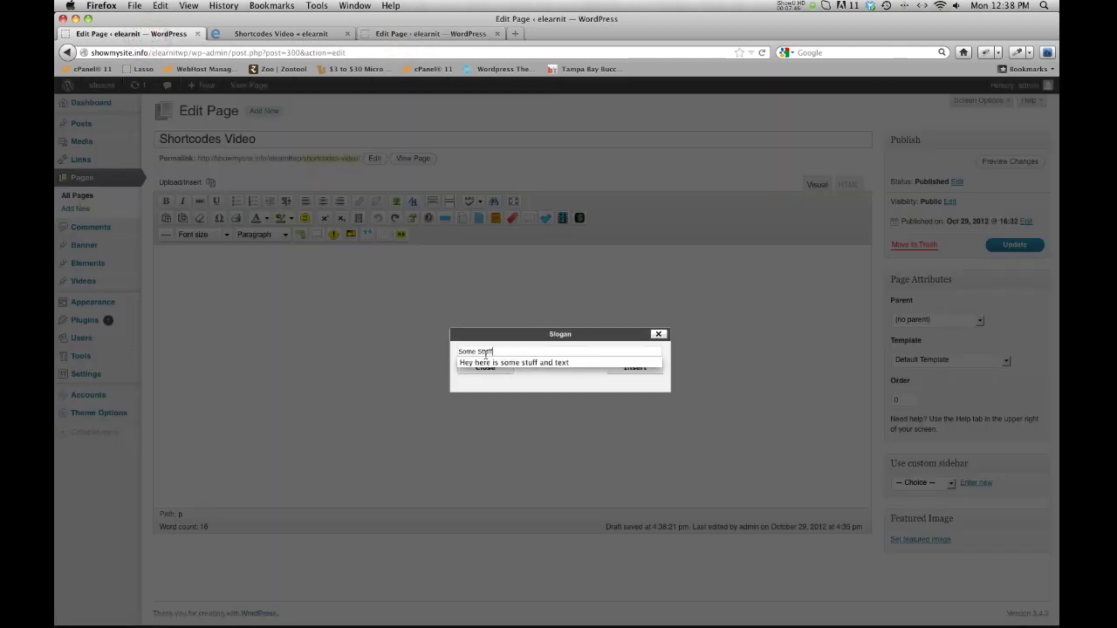
key("Down")
key("Return")
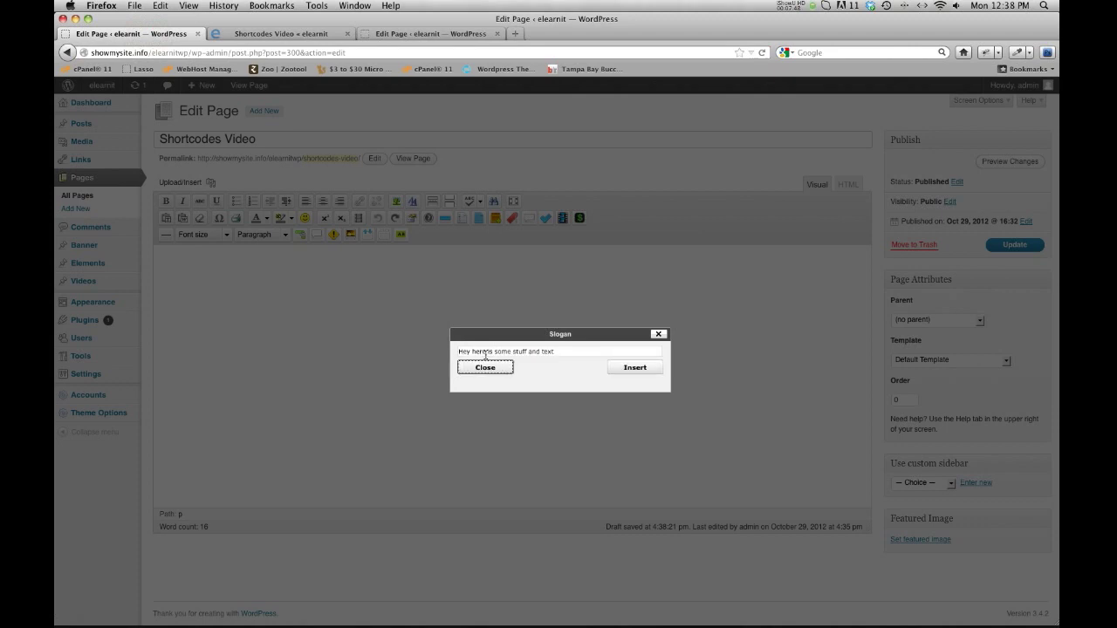
left_click(636, 367)
- Update the page and examine its slogan on the live site, closing the two older browser tabs
left_click(1004, 246)
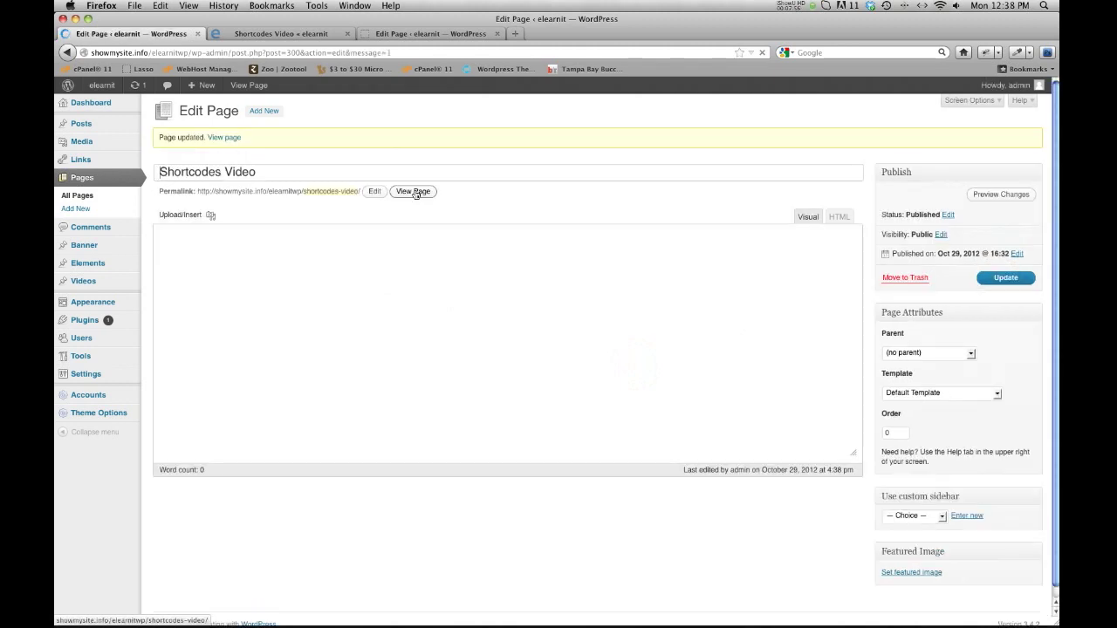
left_click(414, 192)
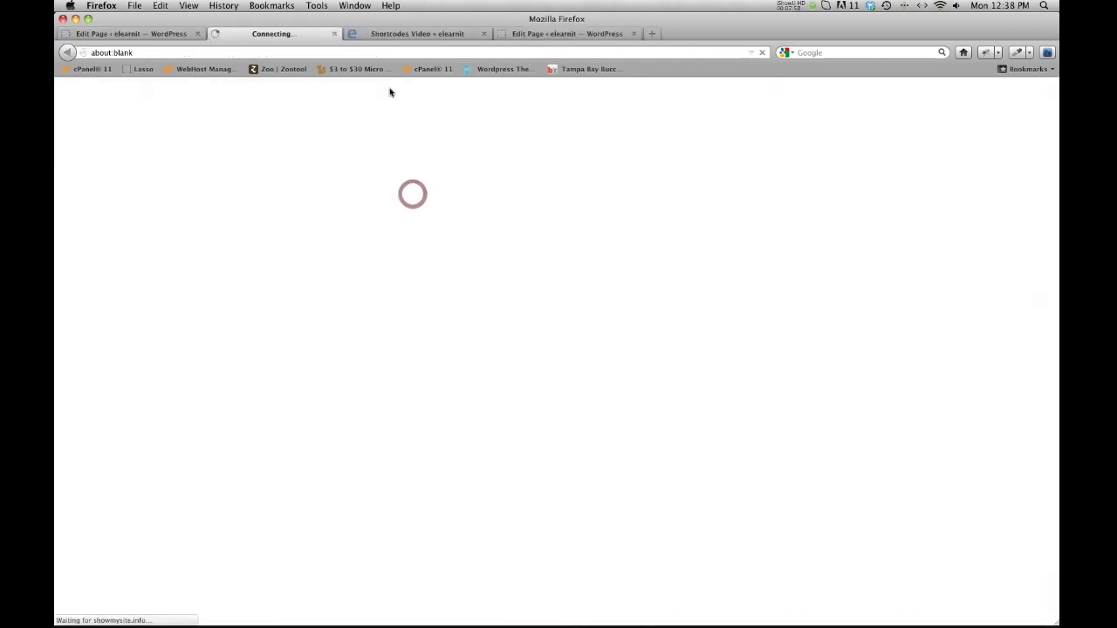
left_click(497, 33)
left_click(496, 32)
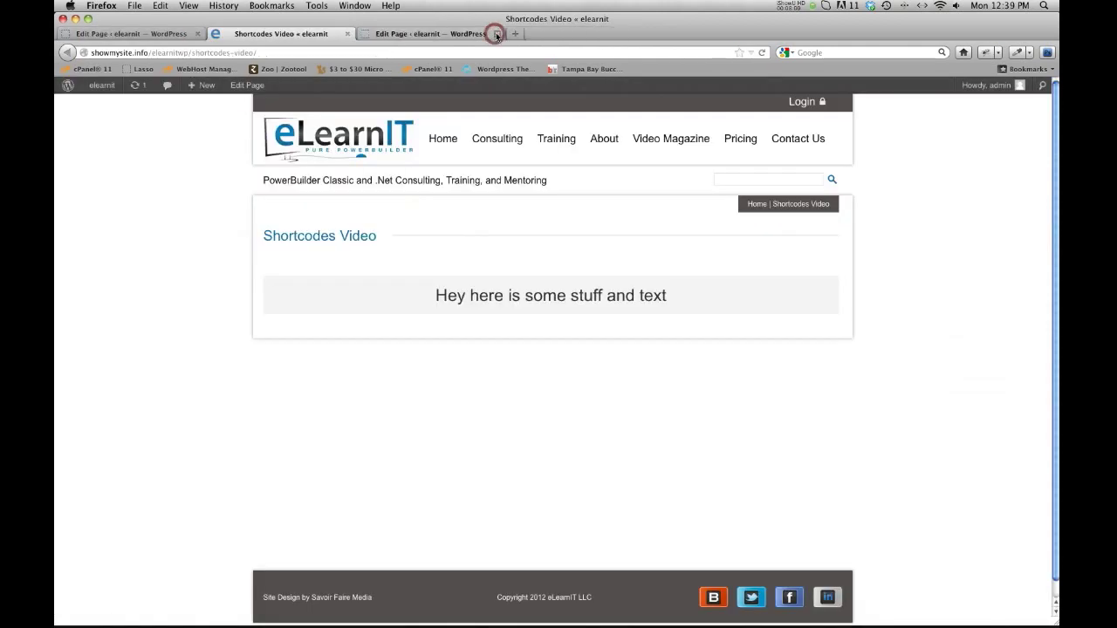
left_click(353, 303)
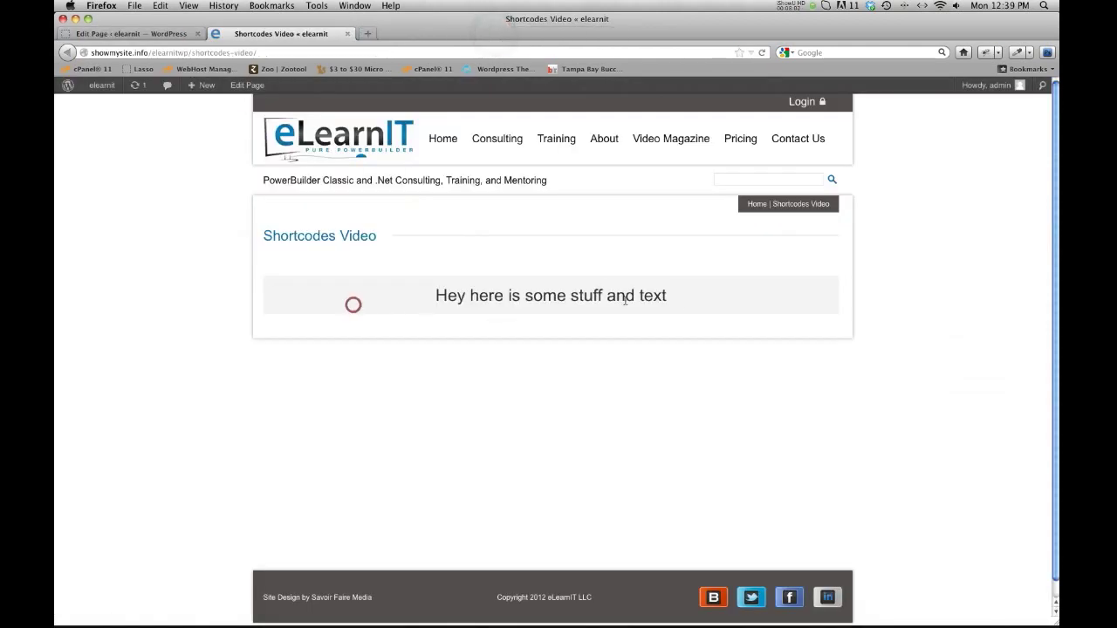
left_click_drag(691, 296, 402, 295)
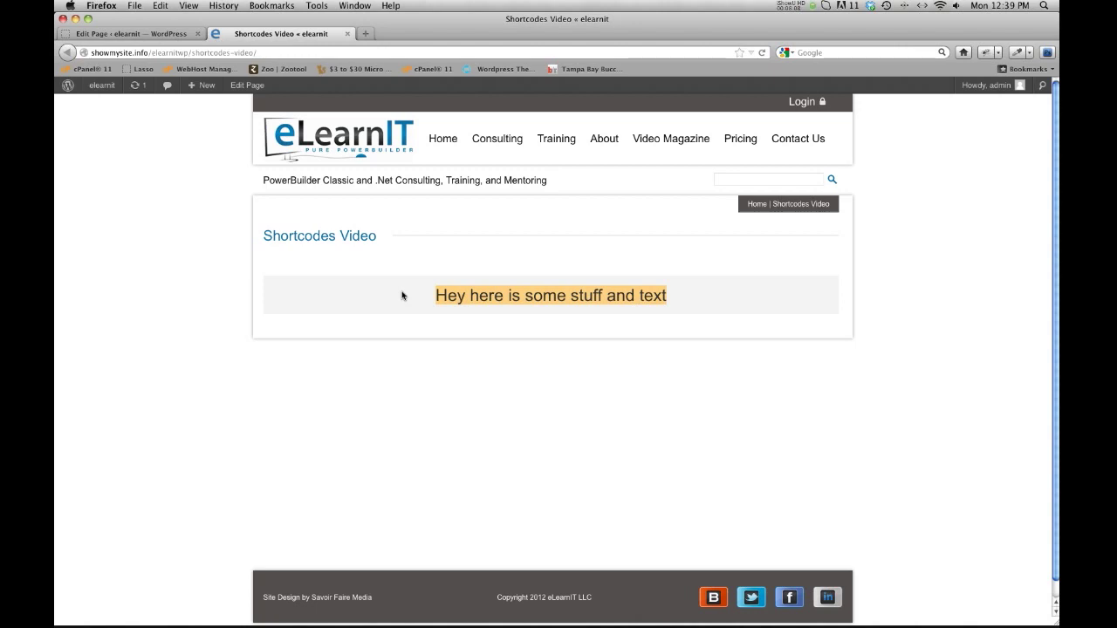
- Return to the "Shortcodes Video" page editor and delete the slogan shortcode from the body
left_click(165, 30)
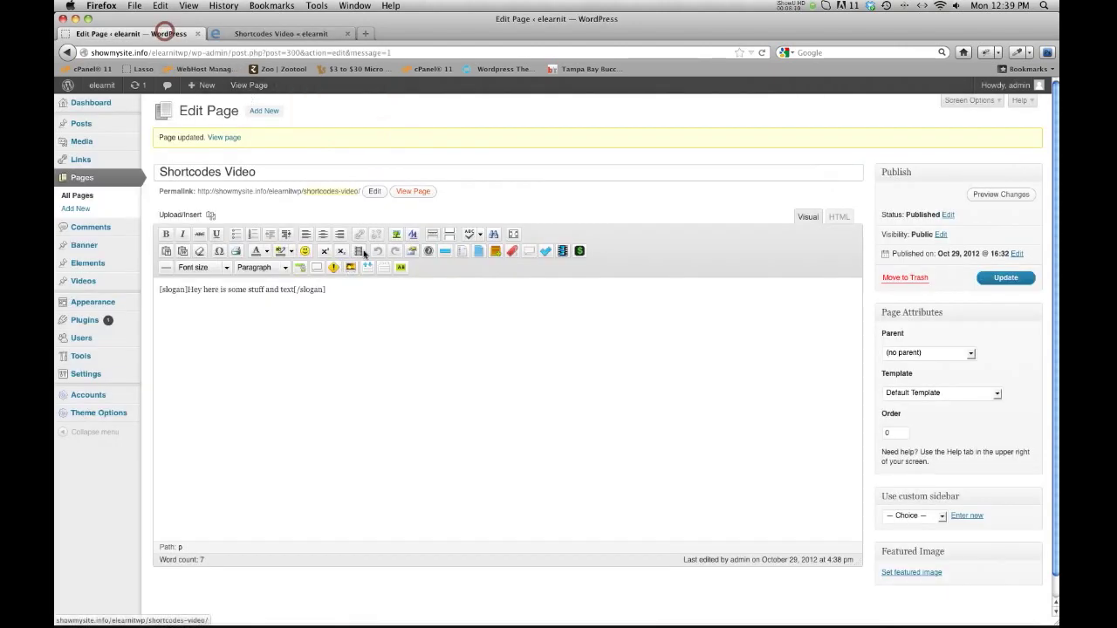
triple_click(336, 292)
key("BackSpace")
left_click(577, 345)
- Insert a check-mark list and add the items Hey, There, I'm, a first name, and, I and Rock below First Element
left_click(545, 251)
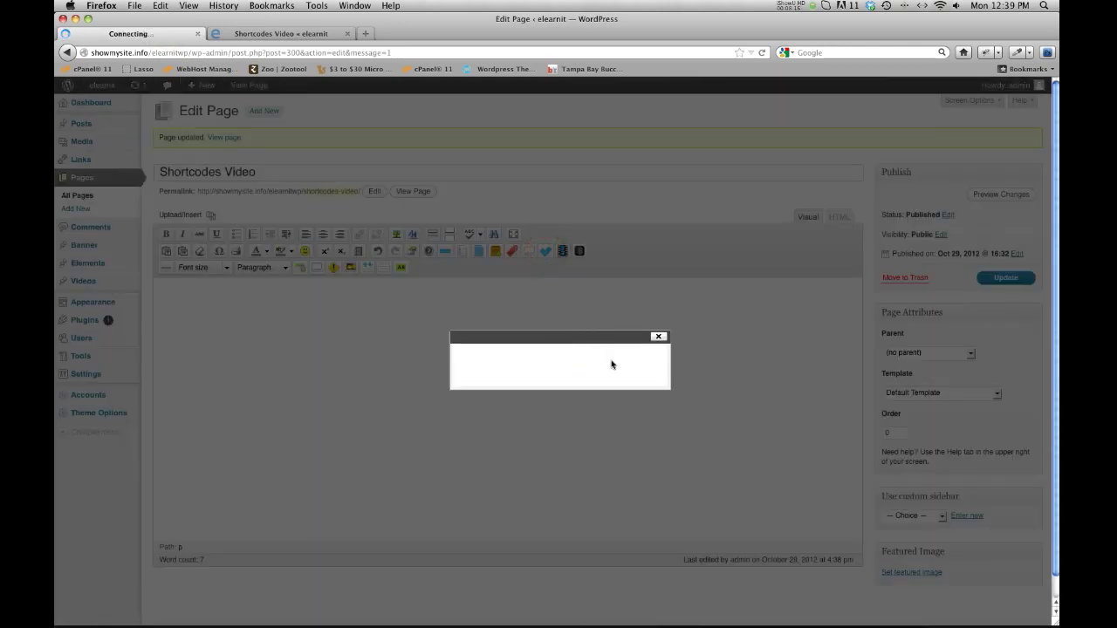
left_click(634, 377)
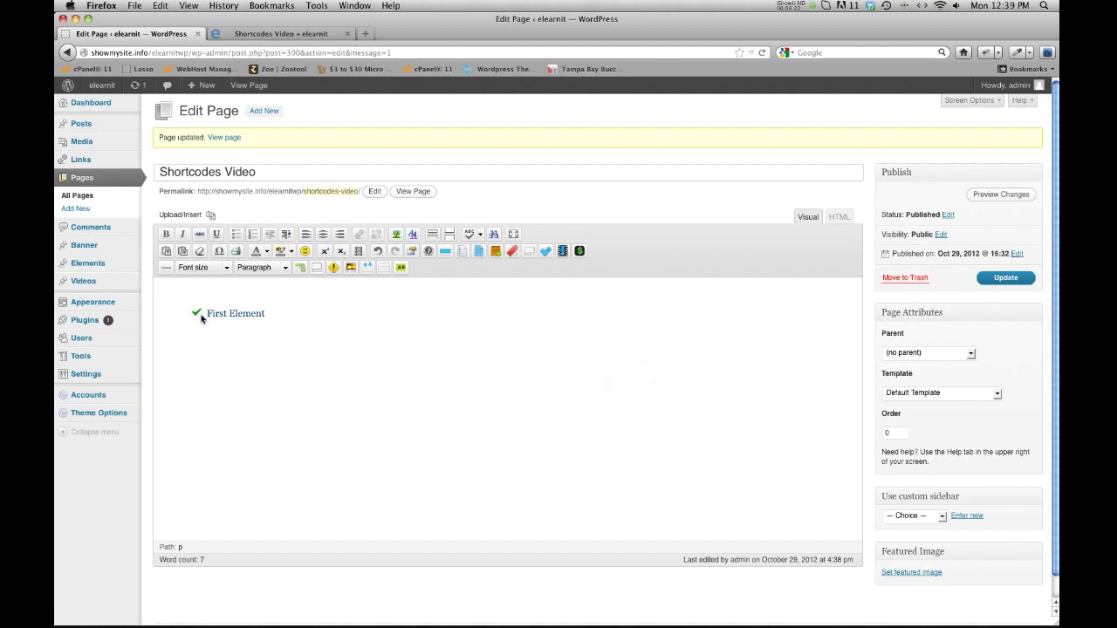
left_click(266, 317)
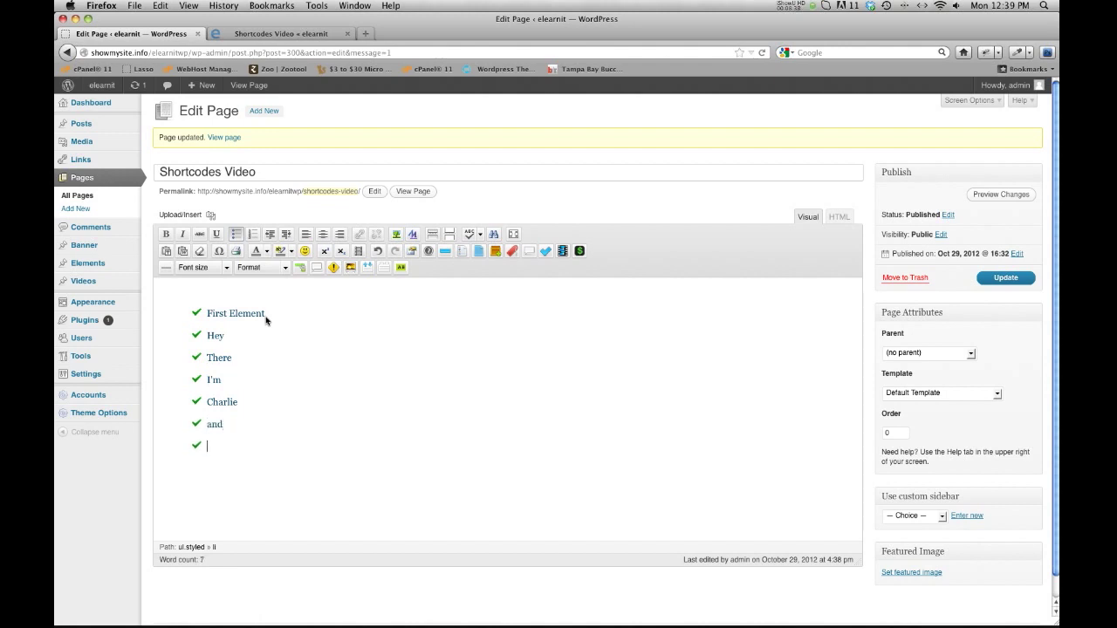
type("I")
- Update the page and reload the live "Shortcodes Video" page to examine the check-mark list
left_click(988, 278)
left_click(289, 39)
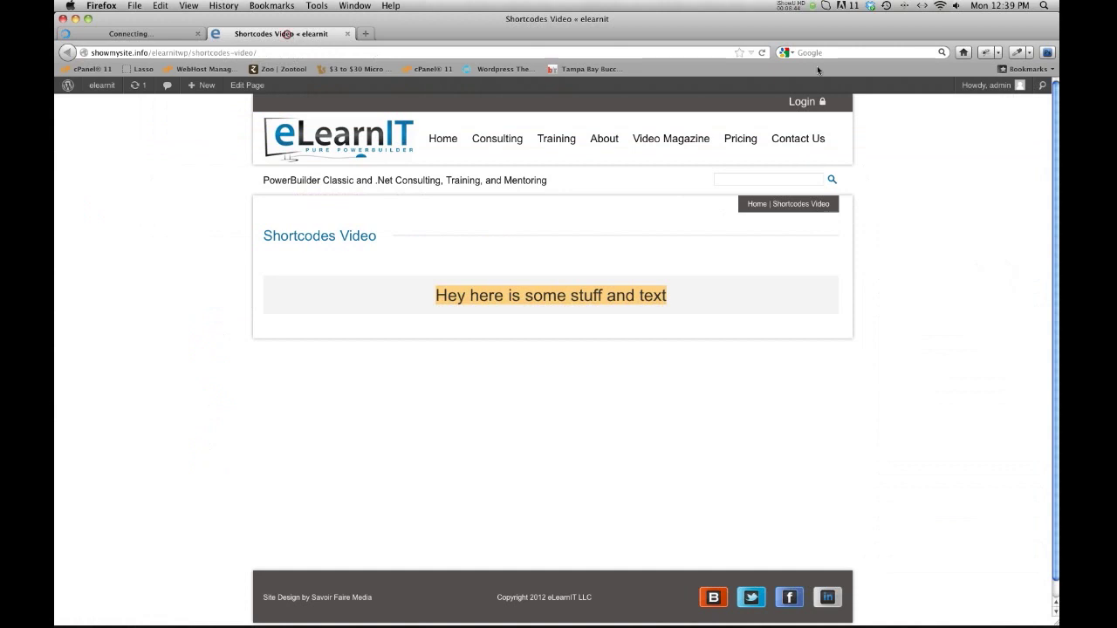
left_click(763, 53)
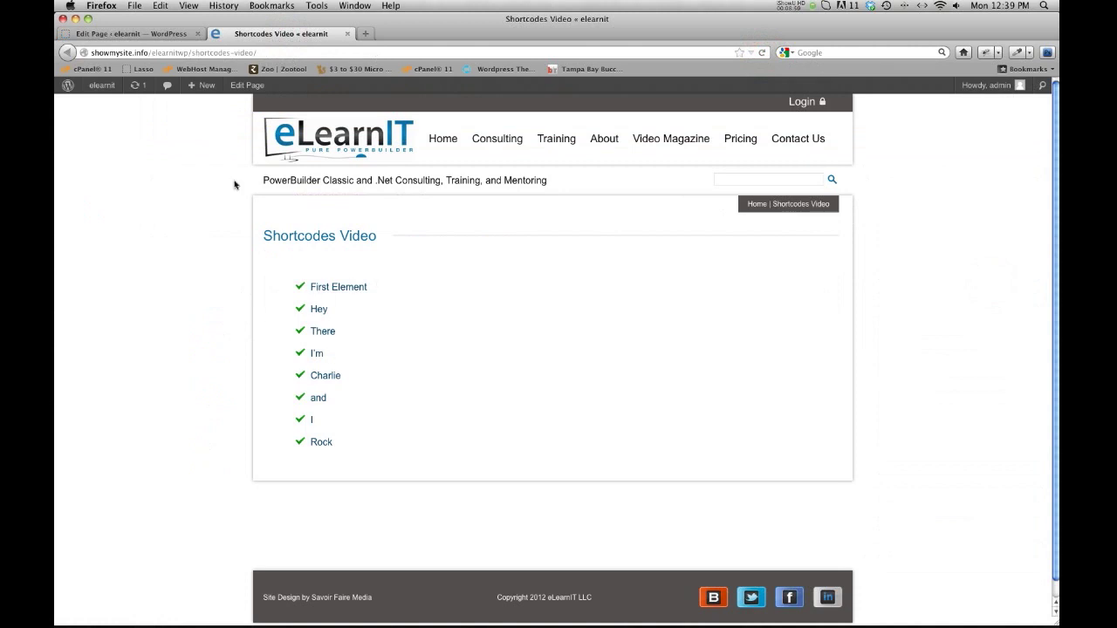
- Return to the page editor and delete the whole check-mark list from the body
left_click(140, 35)
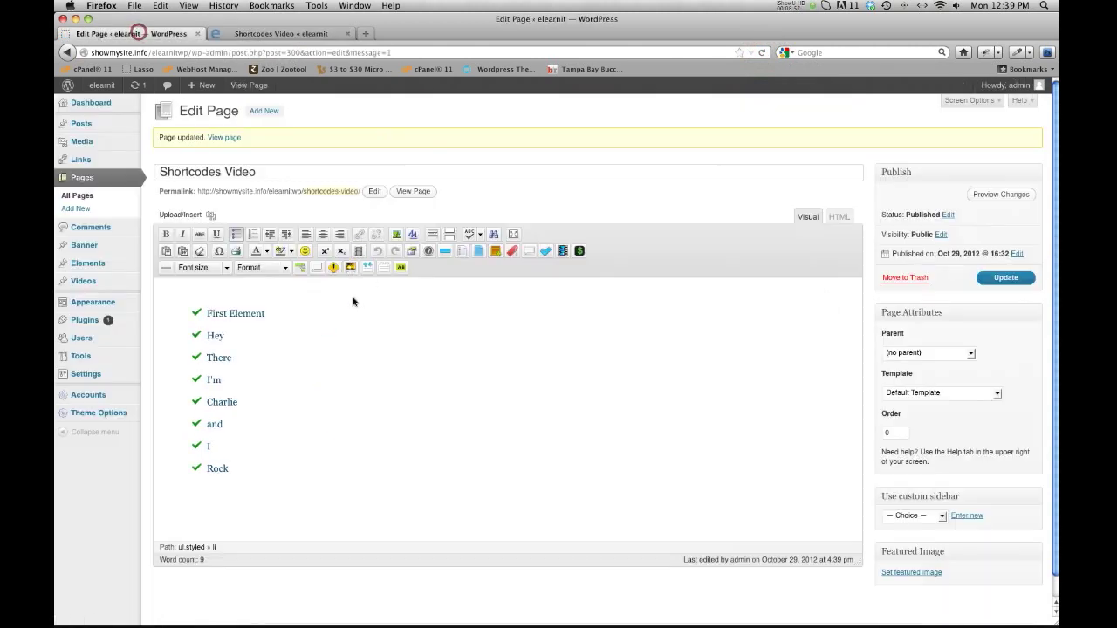
left_click(227, 471)
key("super+a")
key("BackSpace")
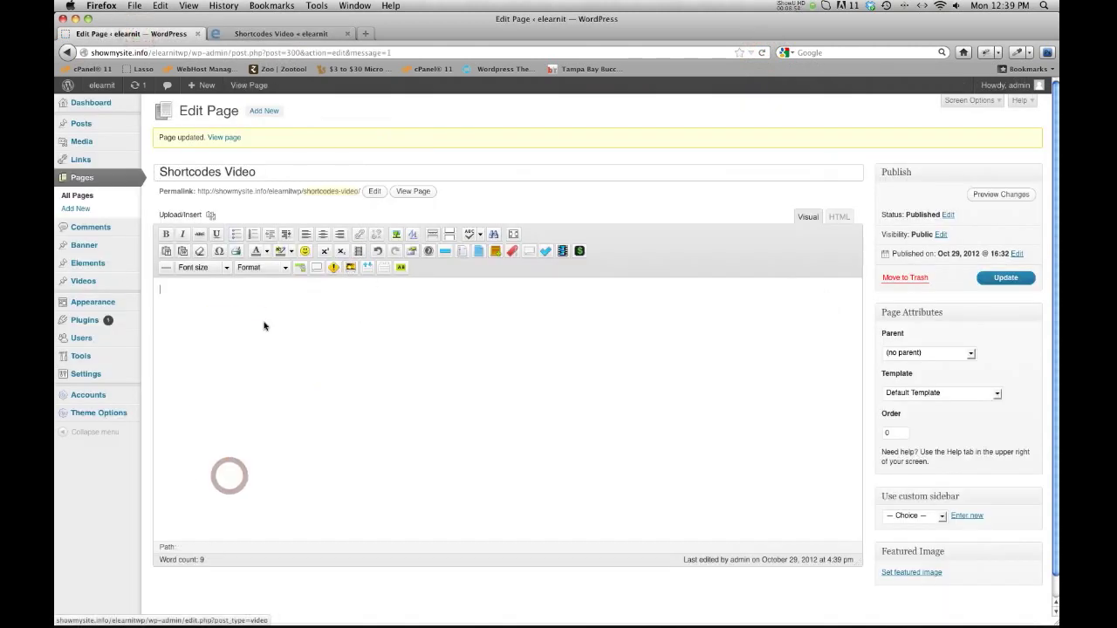
- Try inserting a Video_button shortcode titled "A Video Here" without a link, and undo the insertion
left_click(561, 251)
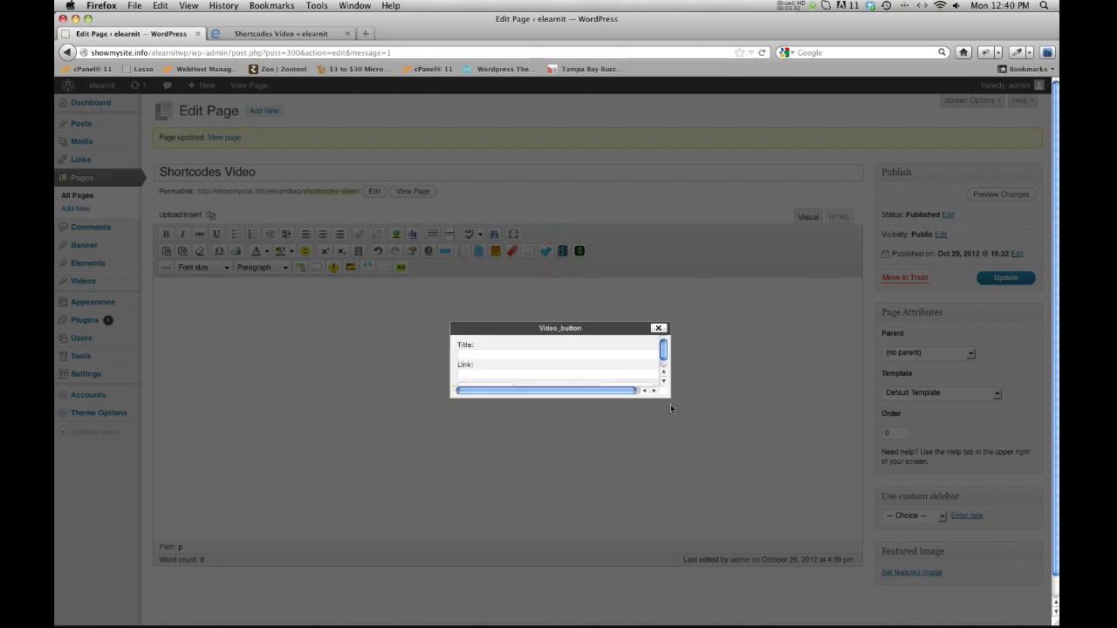
left_click_drag(668, 396, 704, 445)
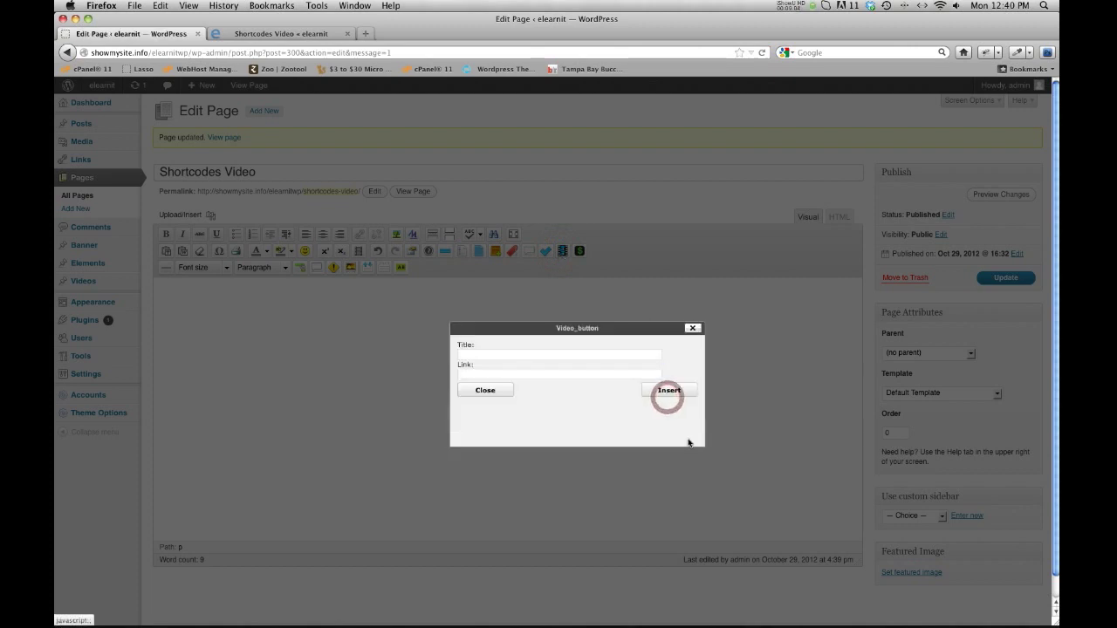
left_click(492, 353)
type("A Video H")
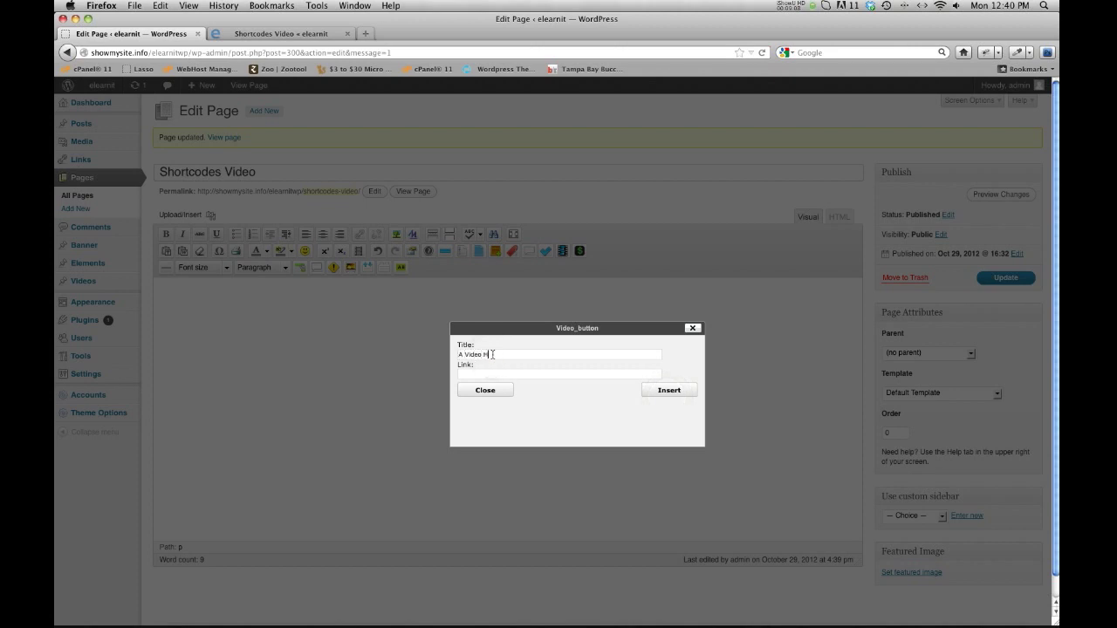
type("ere")
key("Return")
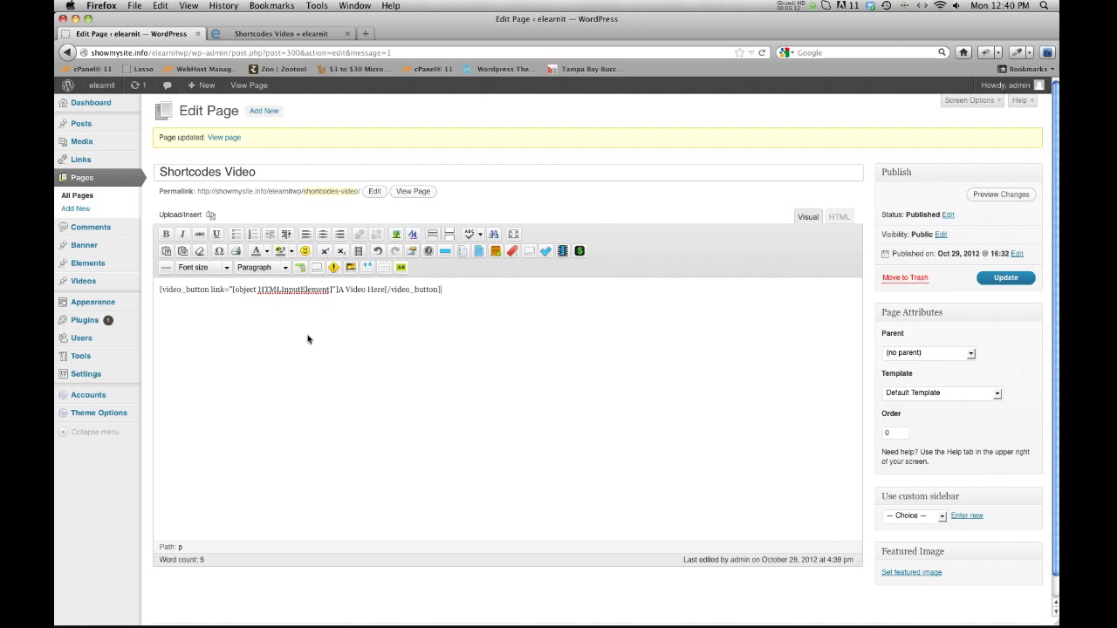
key("super+z")
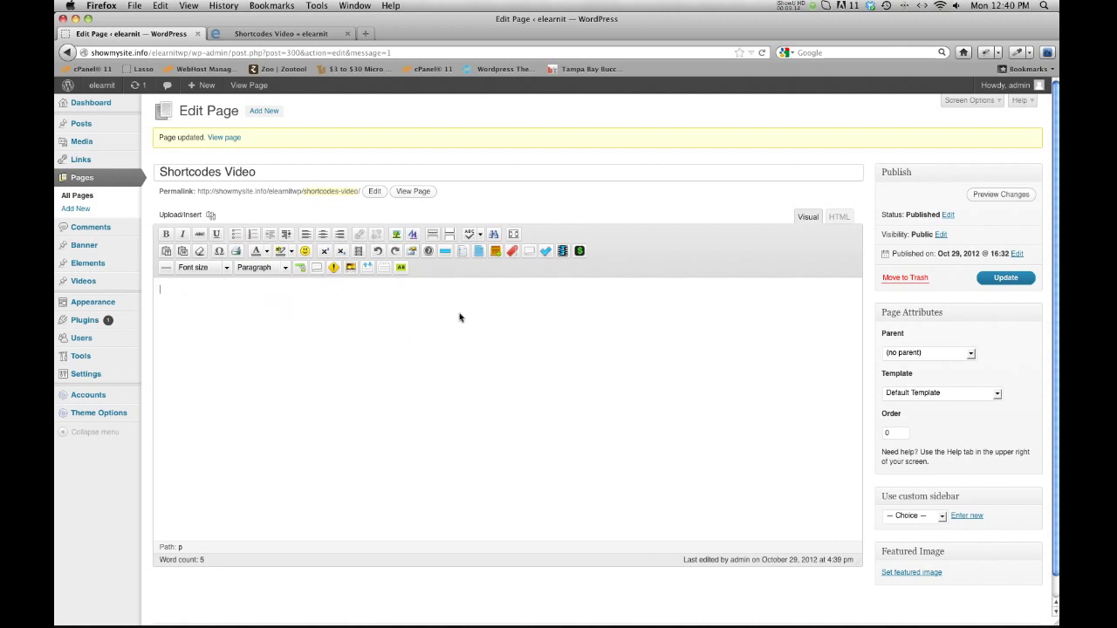
left_click(563, 250)
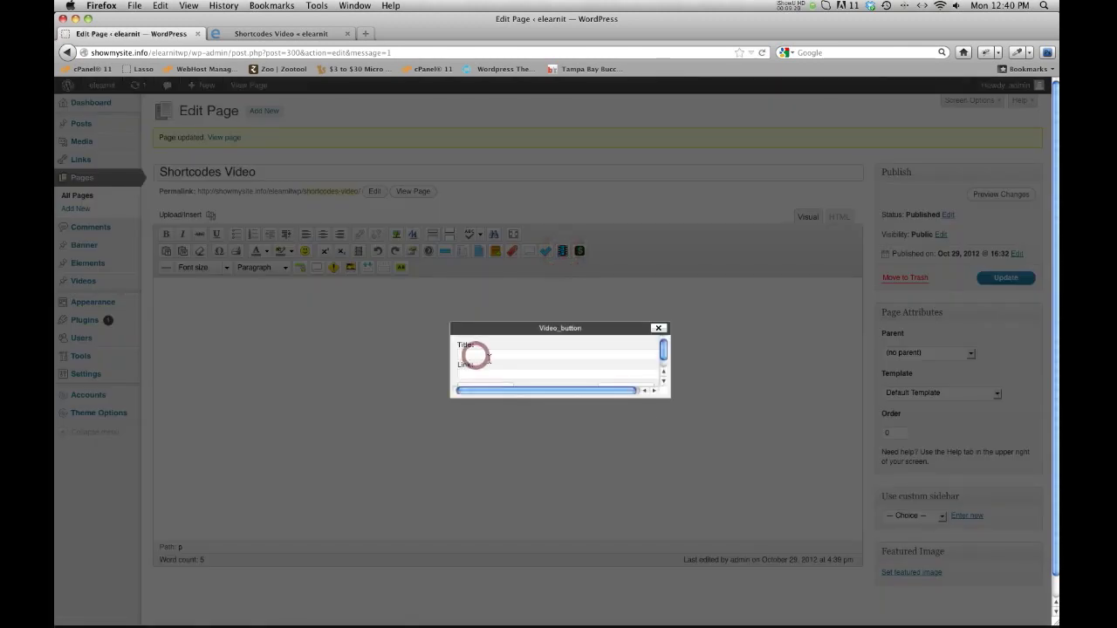
left_click_drag(664, 398, 668, 449)
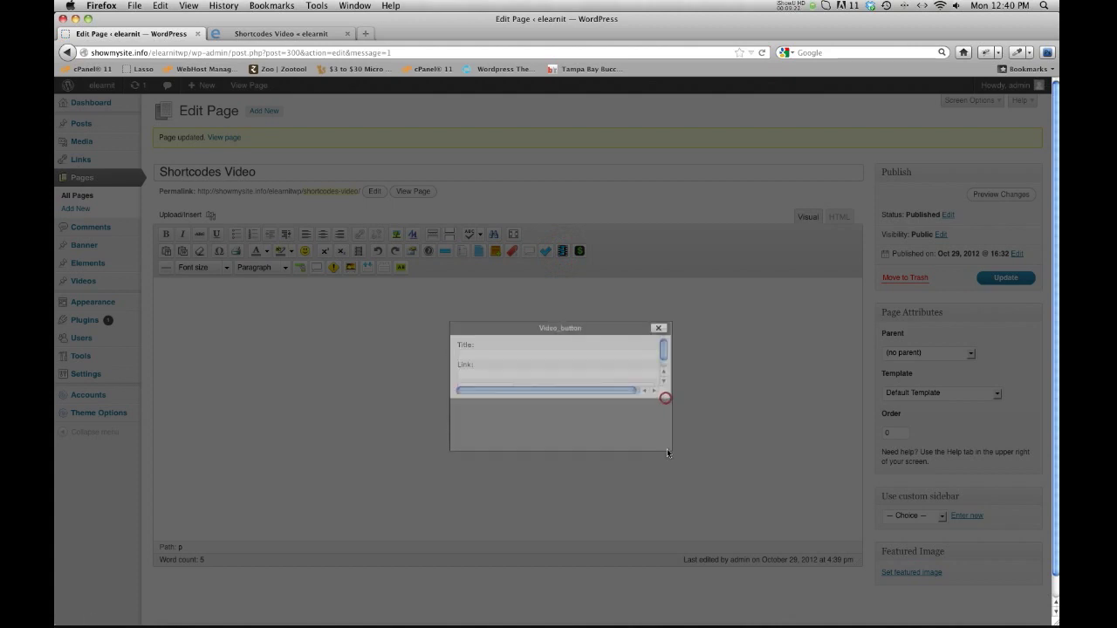
left_click(473, 355)
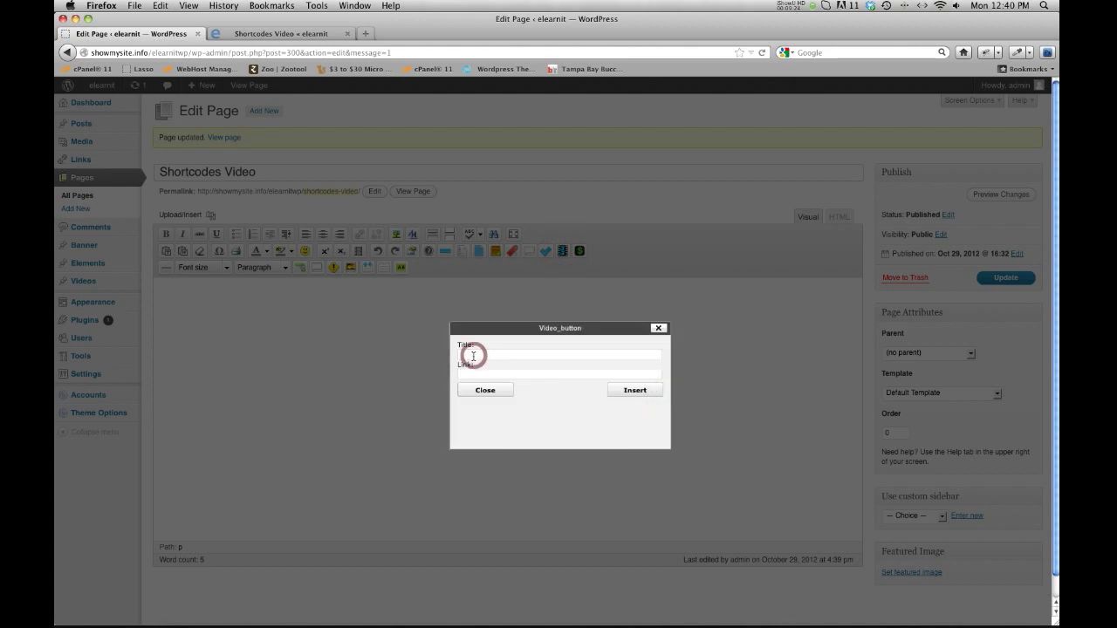
type("A")
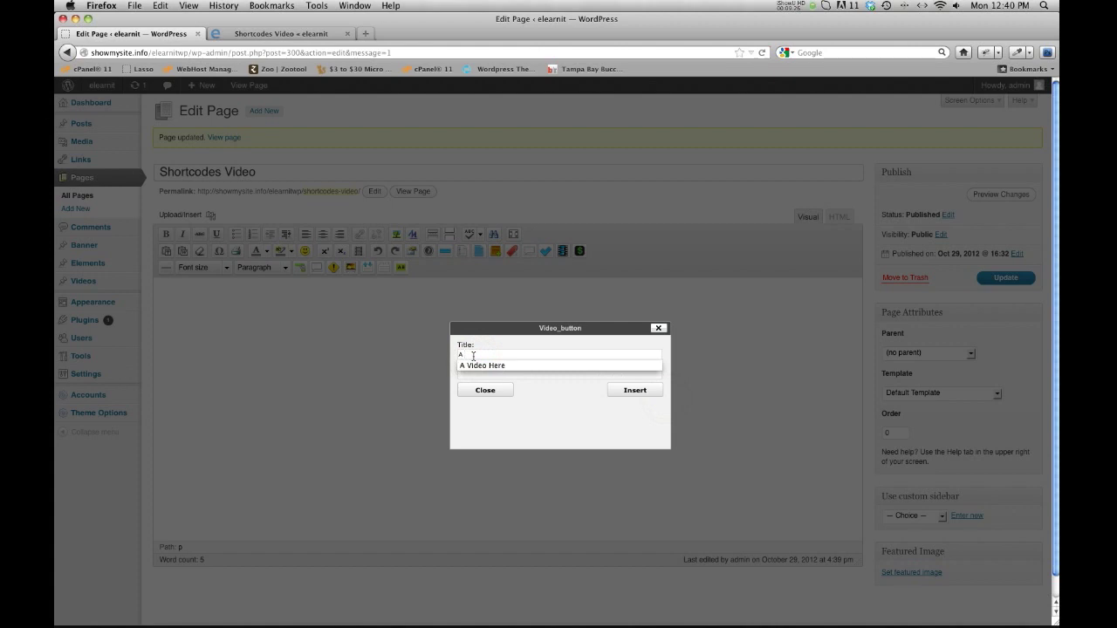
key("Down")
key("Tab")
type("#")
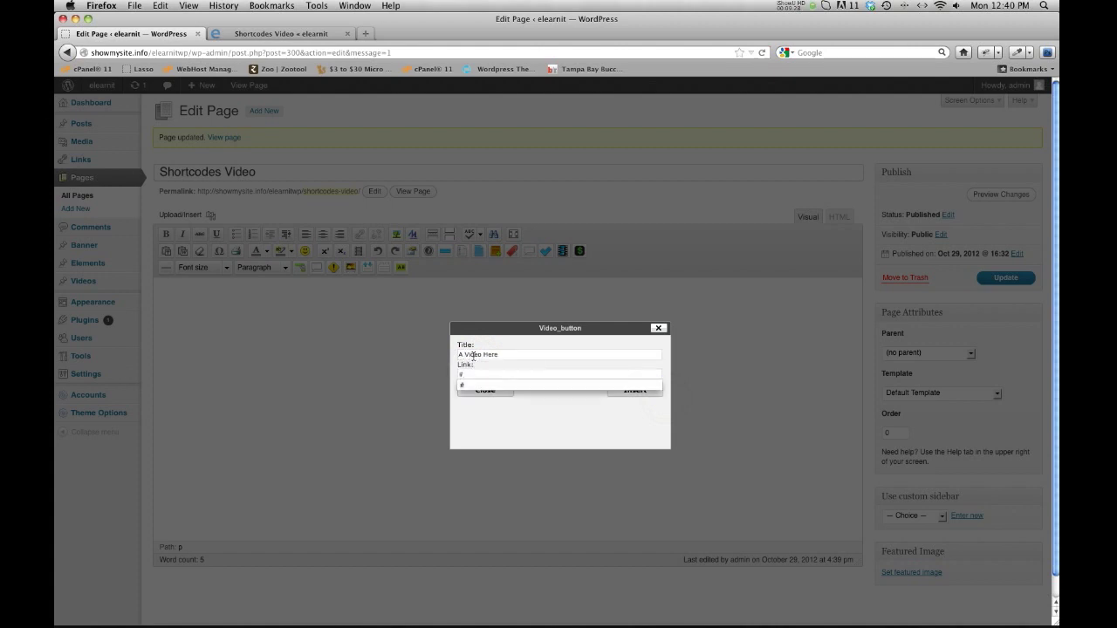
left_click(504, 428)
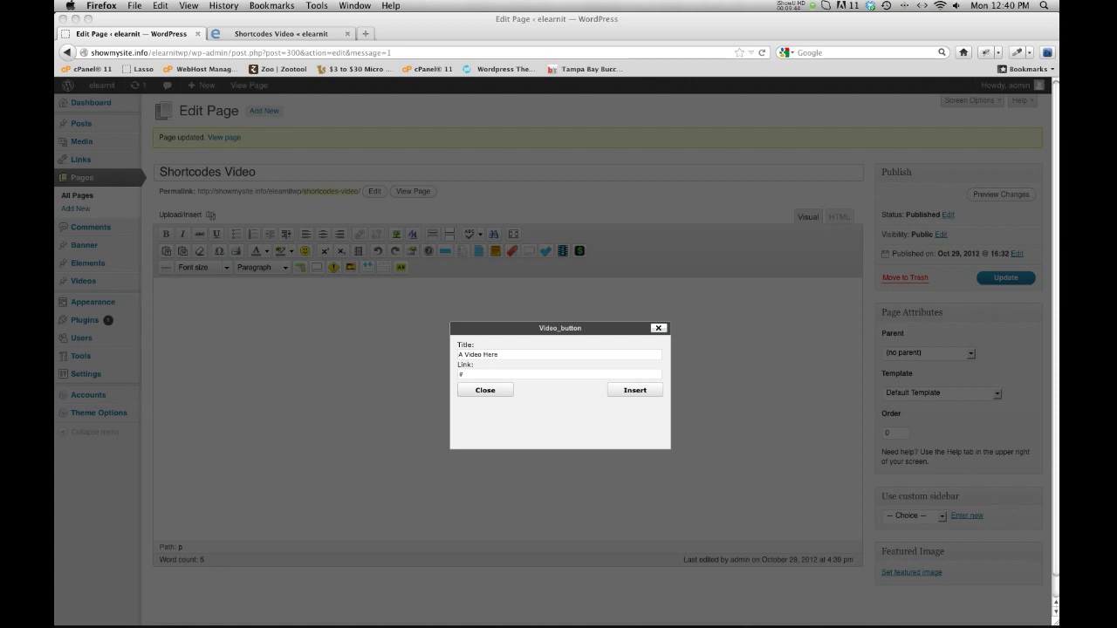
left_click(503, 410)
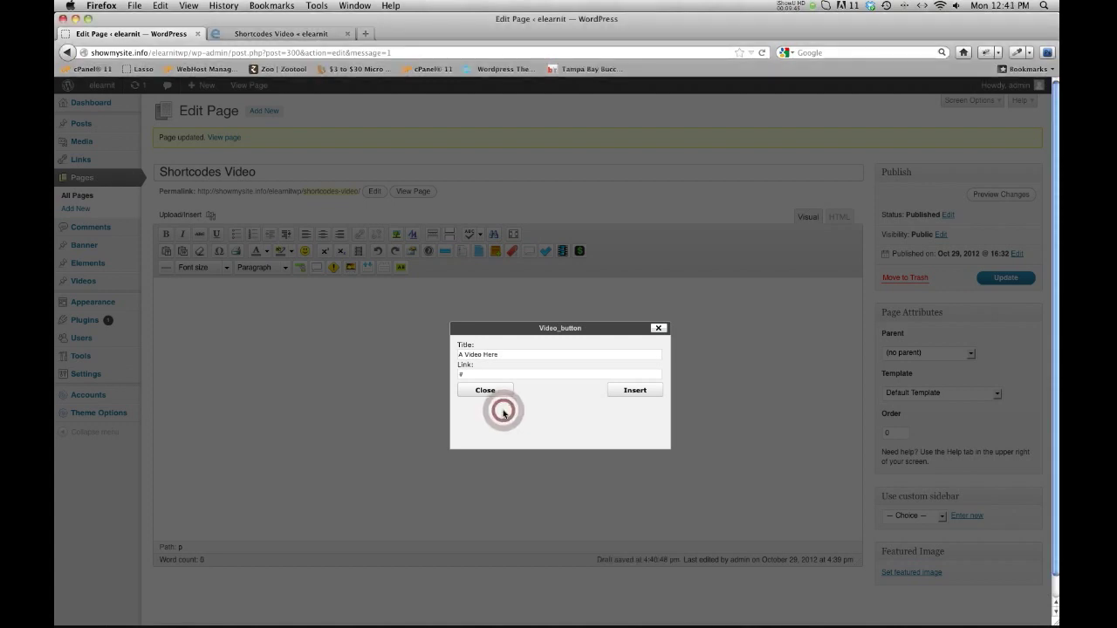
double_click(463, 374)
type("http://www.youtube.com/embed/nC32E1we-as")
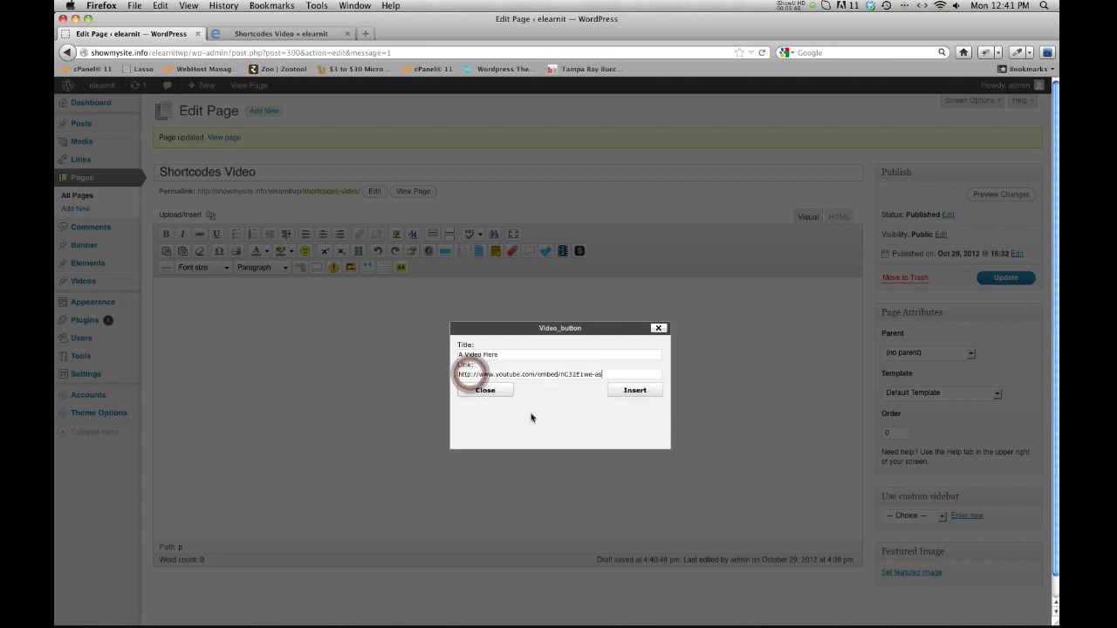
left_click(635, 391)
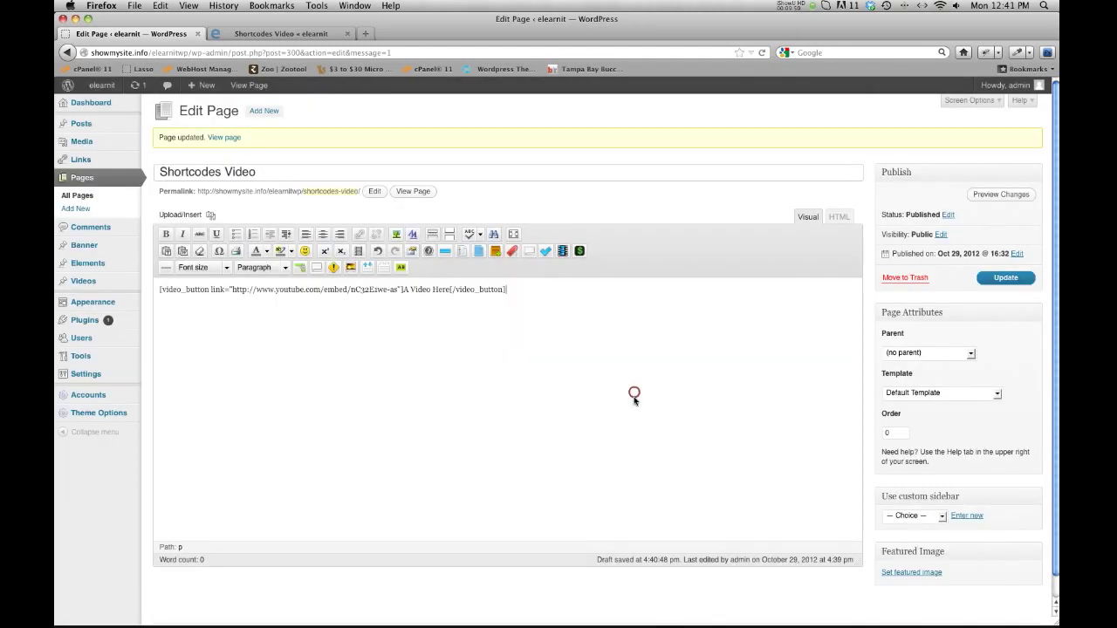
- Update the page, reload the live page, and test the "A Video Here" button by opening and closing its video popup
left_click(1012, 279)
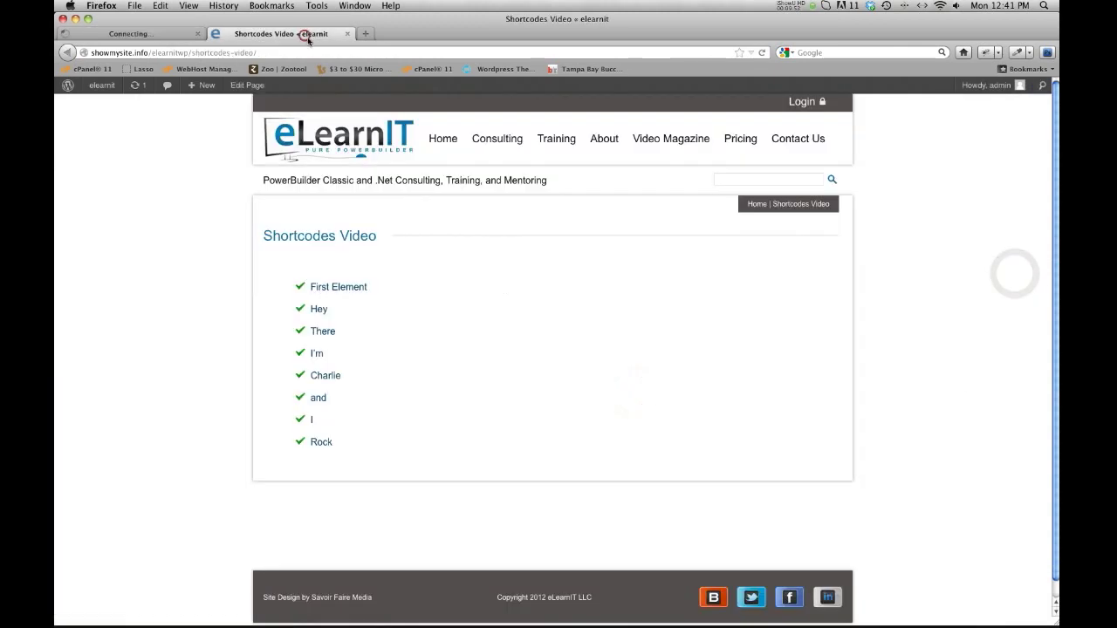
left_click(304, 33)
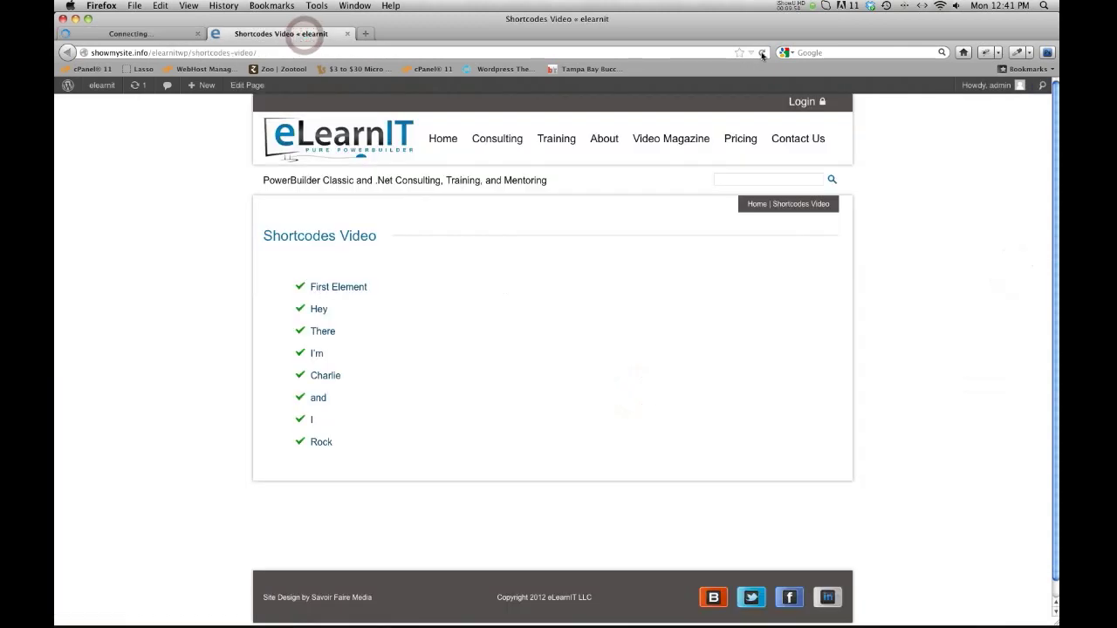
left_click(761, 52)
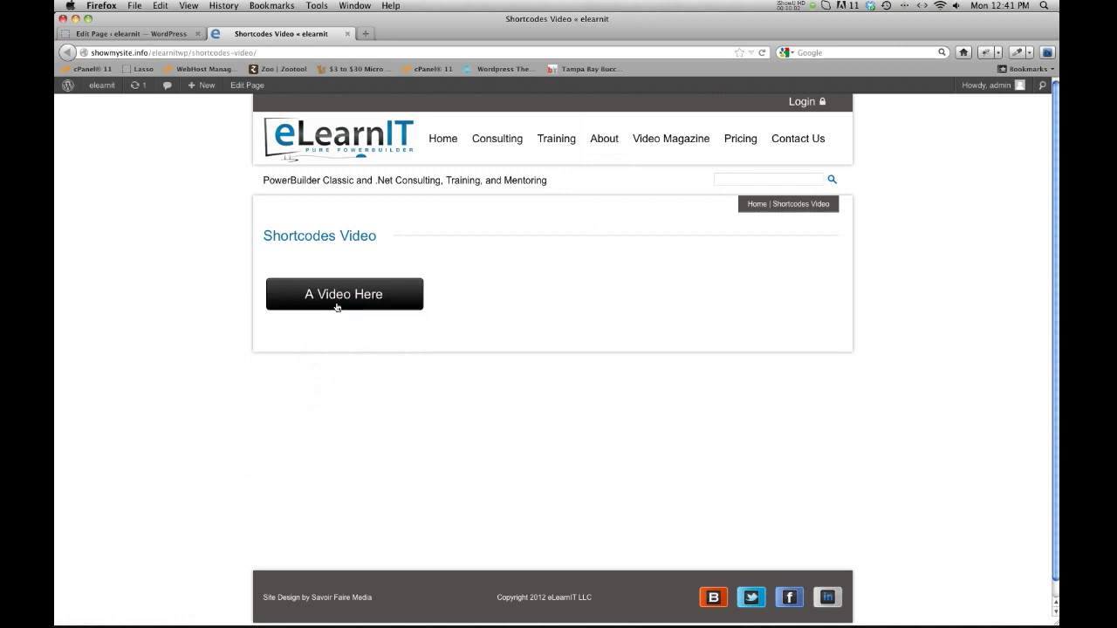
left_click(337, 305)
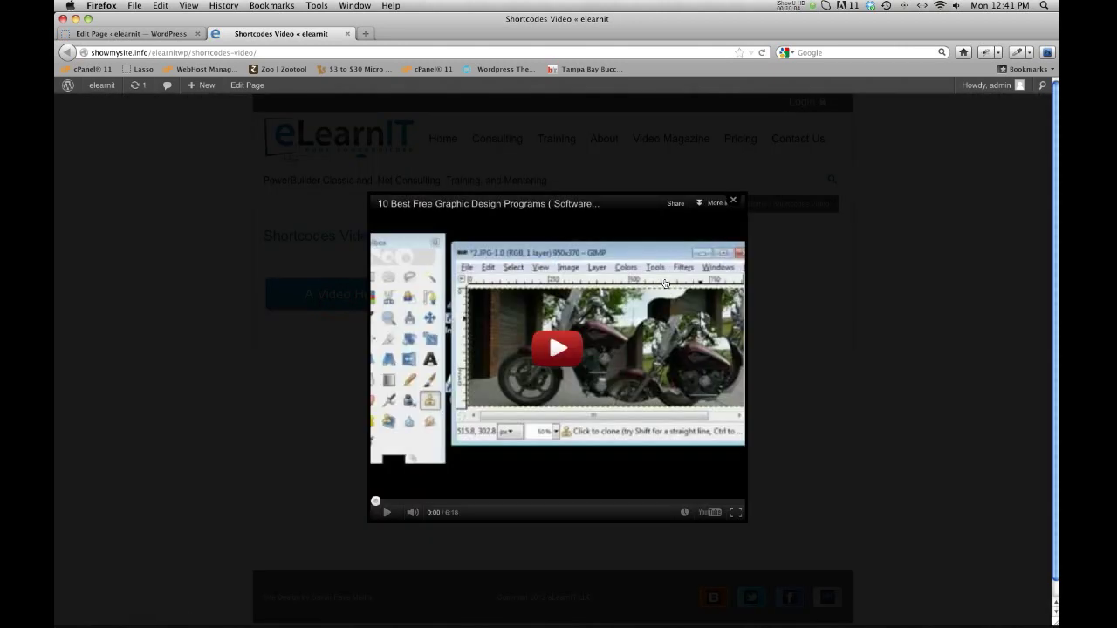
left_click(732, 202)
- Back in the page editor, paste the 640 × 360 YouTube iframe code below the video button shortcode and copy its src URL
left_click(147, 39)
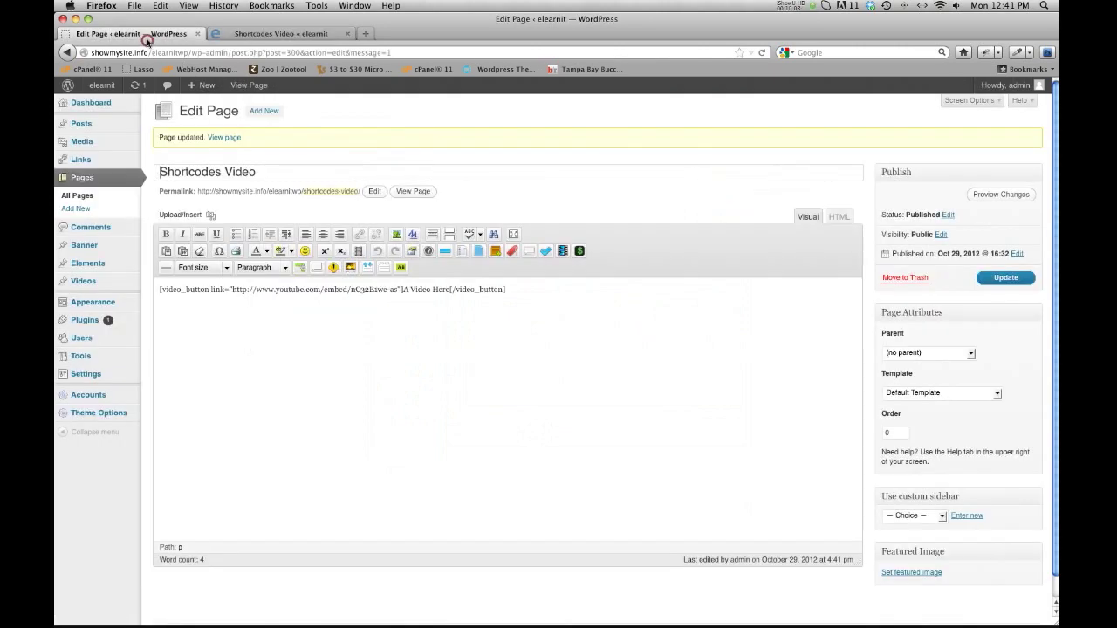
double_click(331, 290)
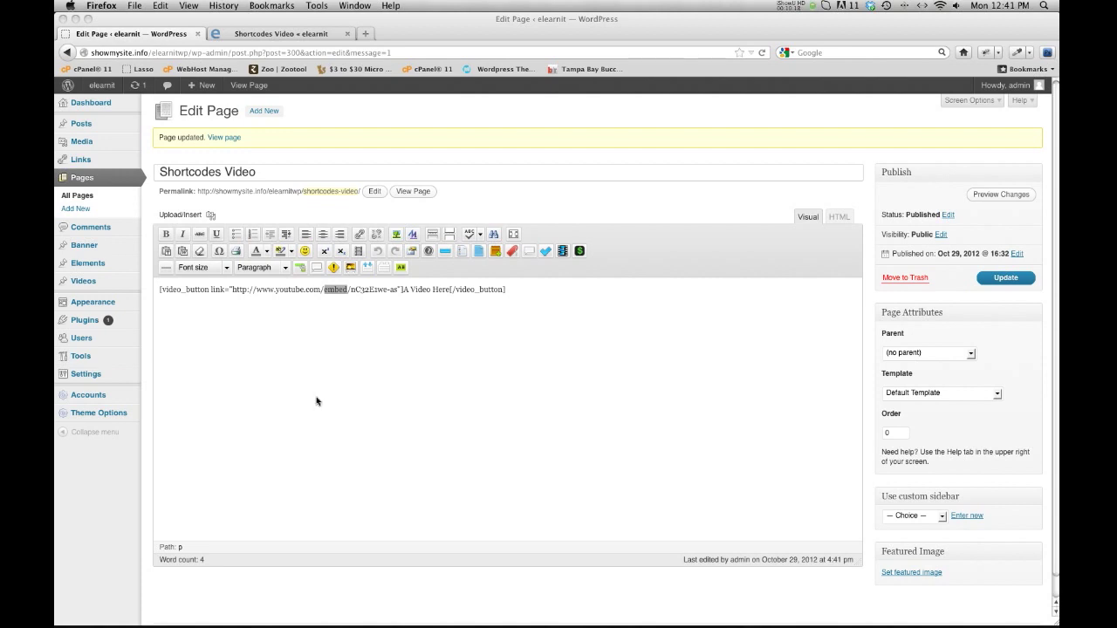
left_click(347, 384)
left_click(424, 370)
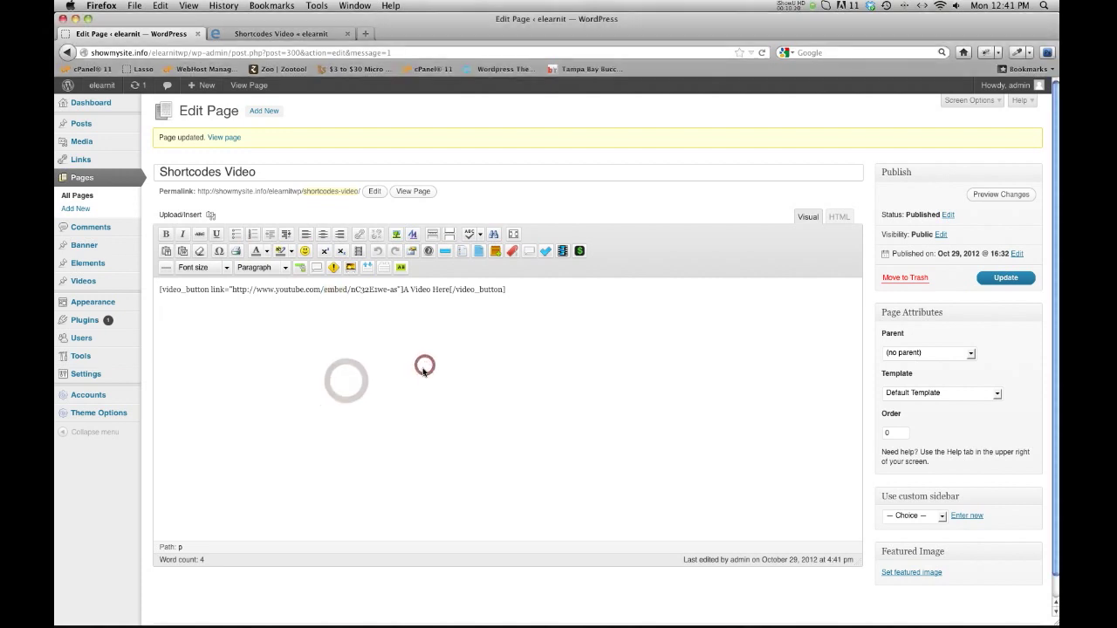
type("<iframe width=\"640\" height=\"360\" src=\"http://www.youtube.com/embed/nC32E1we-as\" frameborder=\"0\" allowfullscreen></iframe>")
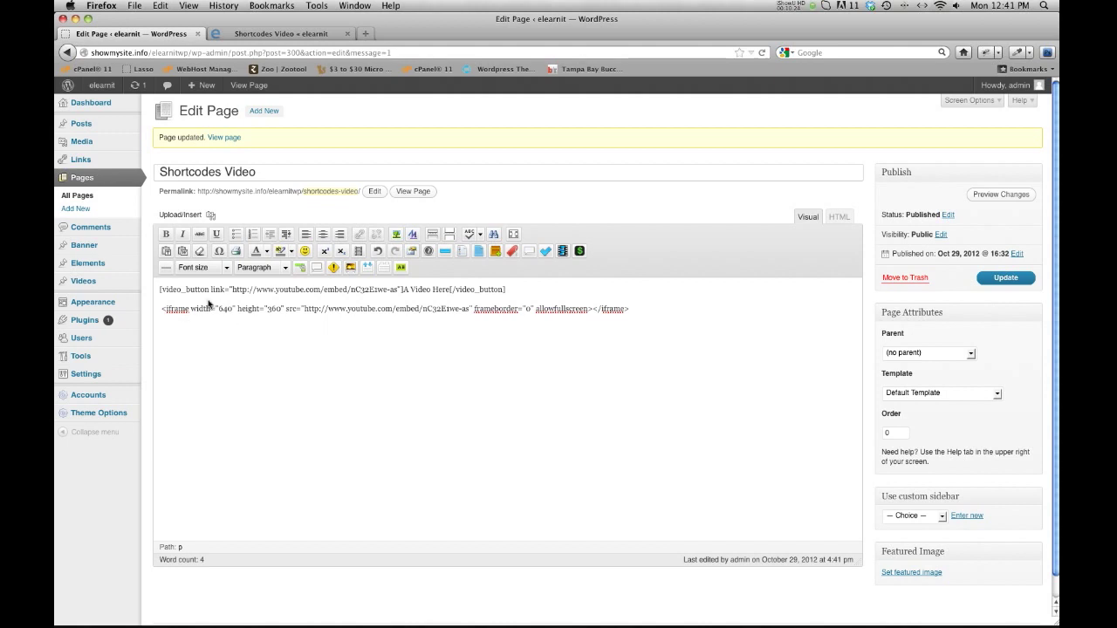
triple_click(159, 308)
left_click(623, 363)
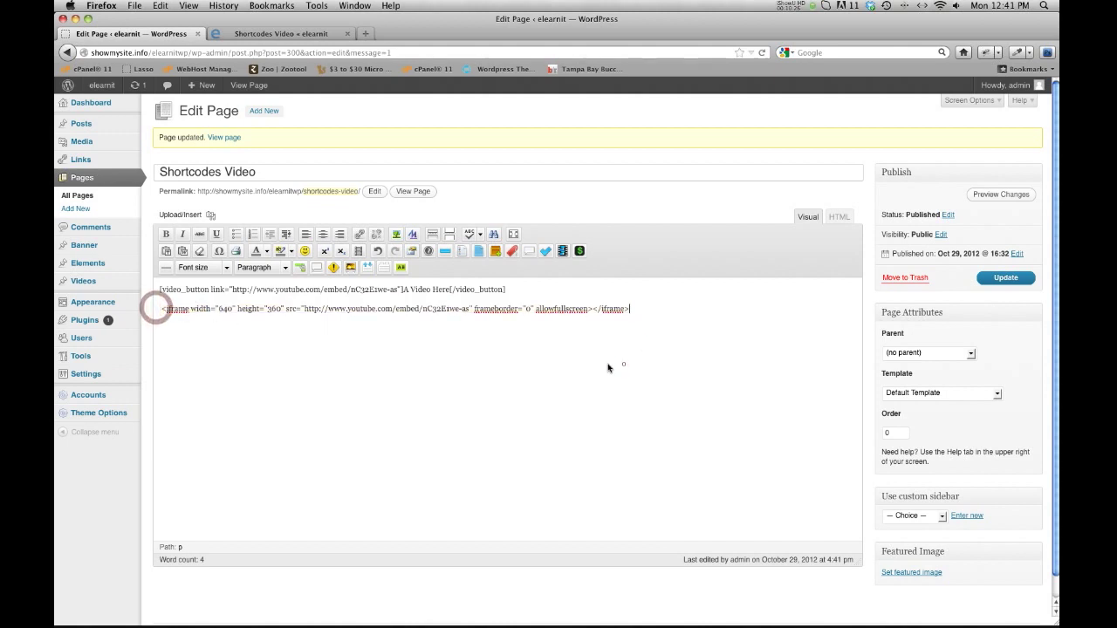
left_click_drag(303, 310, 465, 319)
key("super+c")
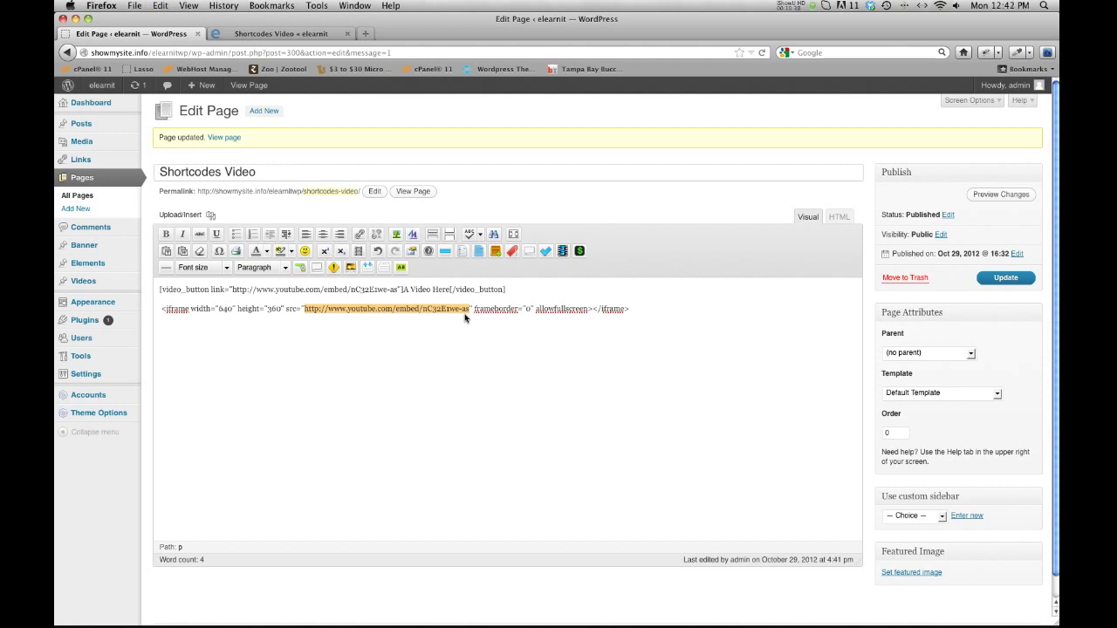
- Delete the pasted iframe code from below the video button shortcode
key("BackSpace")
left_click_drag(463, 312, 131, 309)
key("BackSpace")
left_click(387, 329)
- Try pasting the copied embed URL as the link of another Video_button shortcode, and close the dialog without inserting
left_click(563, 252)
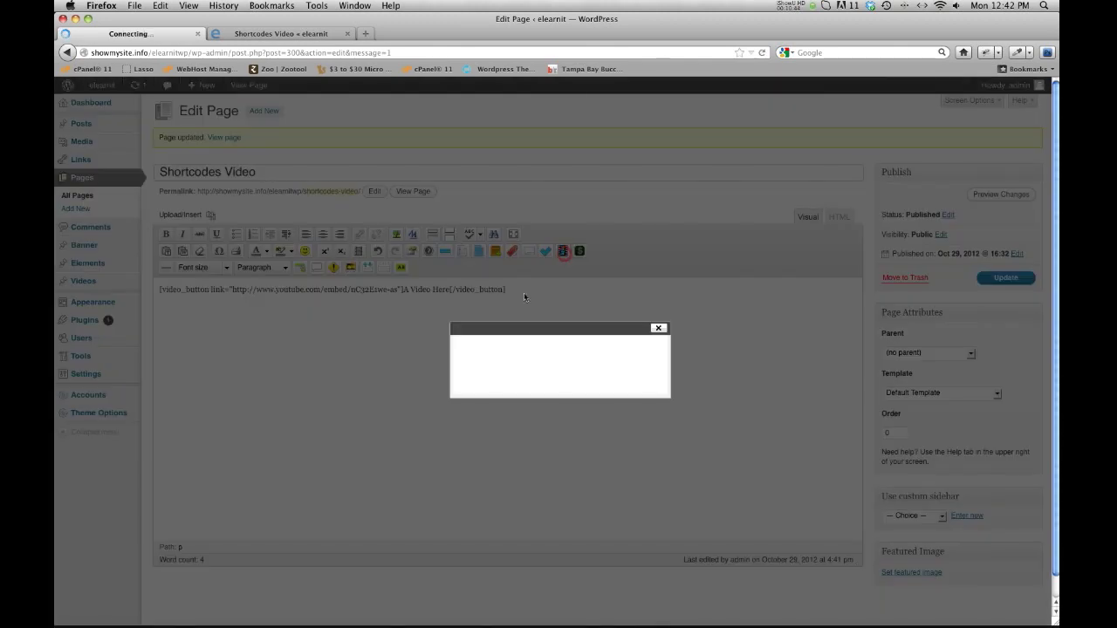
left_click(493, 375)
key("super+v")
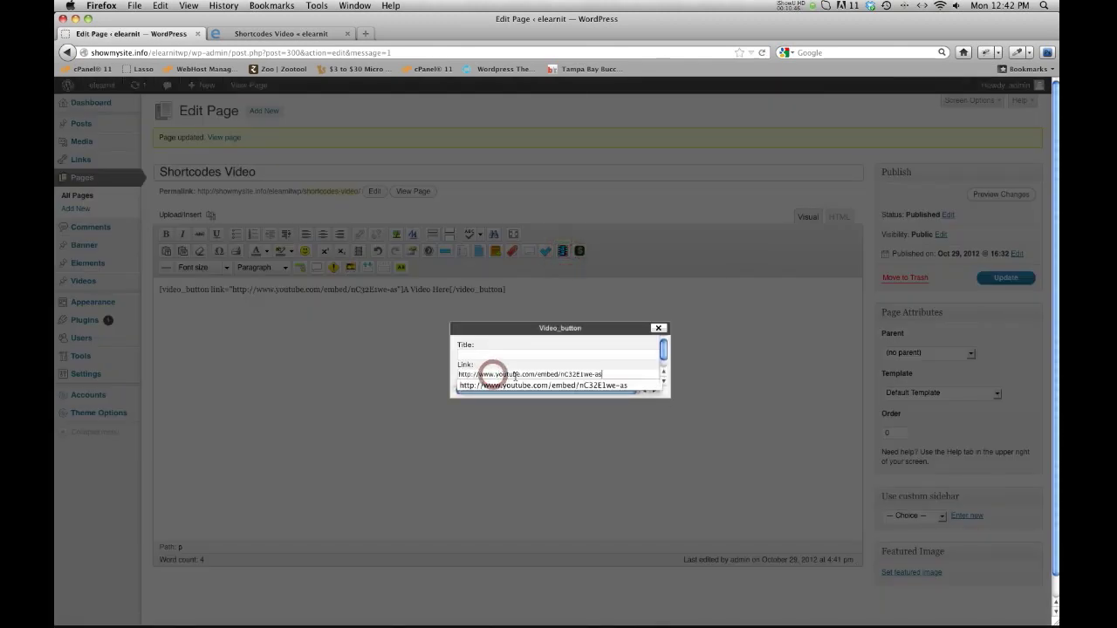
left_click_drag(664, 397, 694, 432)
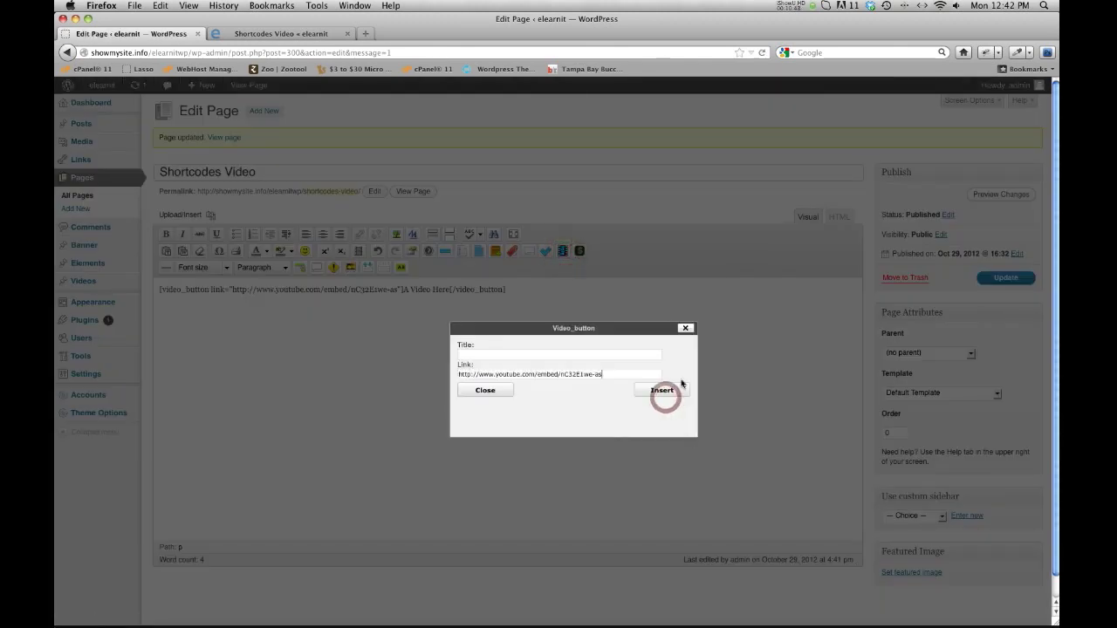
left_click(485, 390)
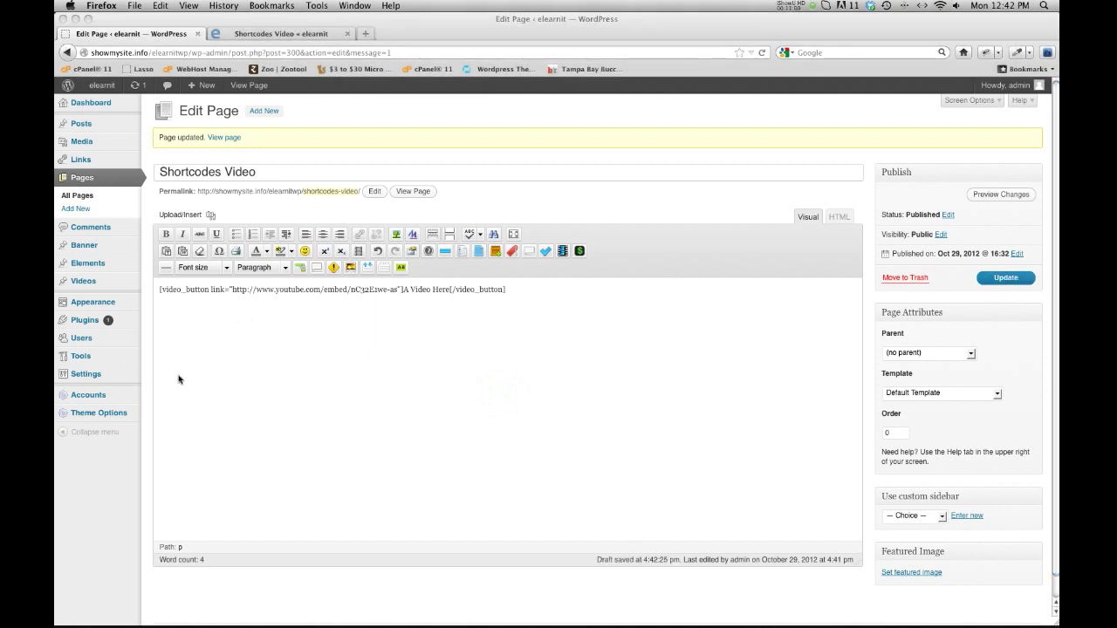
- Paste the YouTube iframe embed code below the shortcode again and highlight the URL inside its src attribute
left_click(228, 365)
type("<iframe width=\"640\" height=\"360\" src=\"http://www.youtube.com/embed/nC32E1we-as\" frameborder=\"0\" allowfullscreen></iframe>")
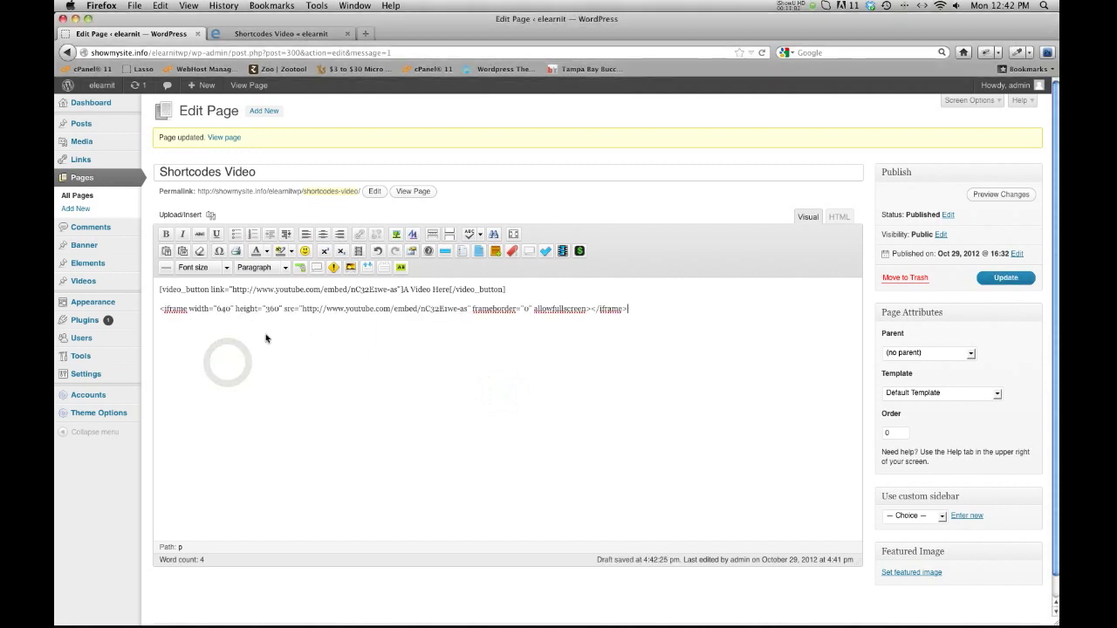
left_click_drag(302, 312, 465, 312)
left_click(587, 344)
- Delete the video button shortcode and the iframe code, clearing the whole page body
left_click(641, 309)
key("super+a")
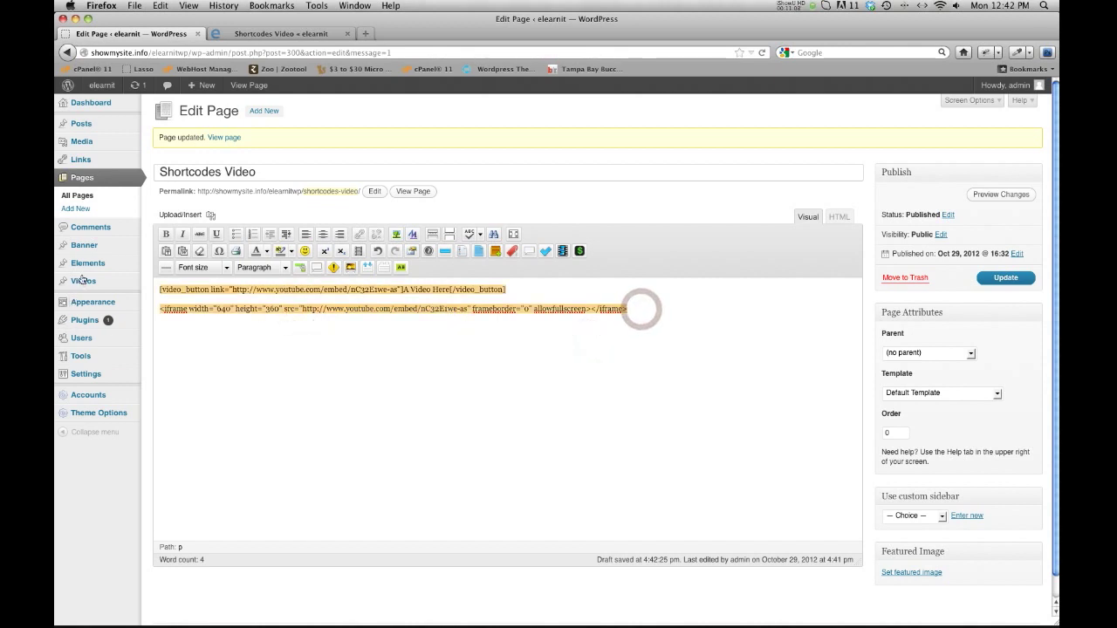
key("BackSpace")
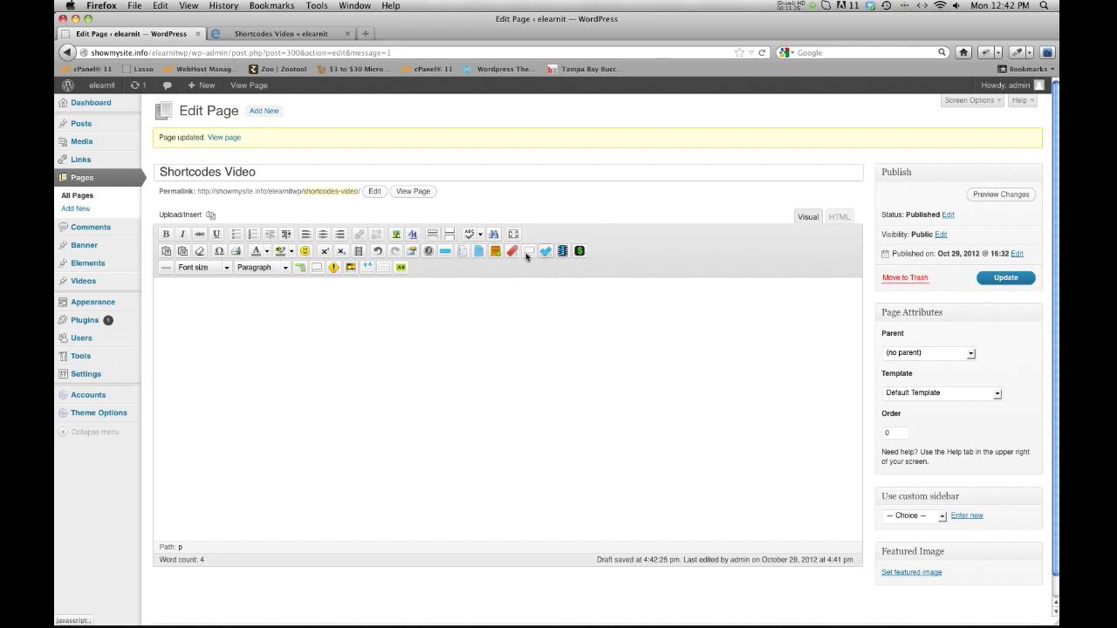
- Open the Buy button shortcode dialog, examine its price, count, date type and color settings, and close it without inserting
left_click(579, 251)
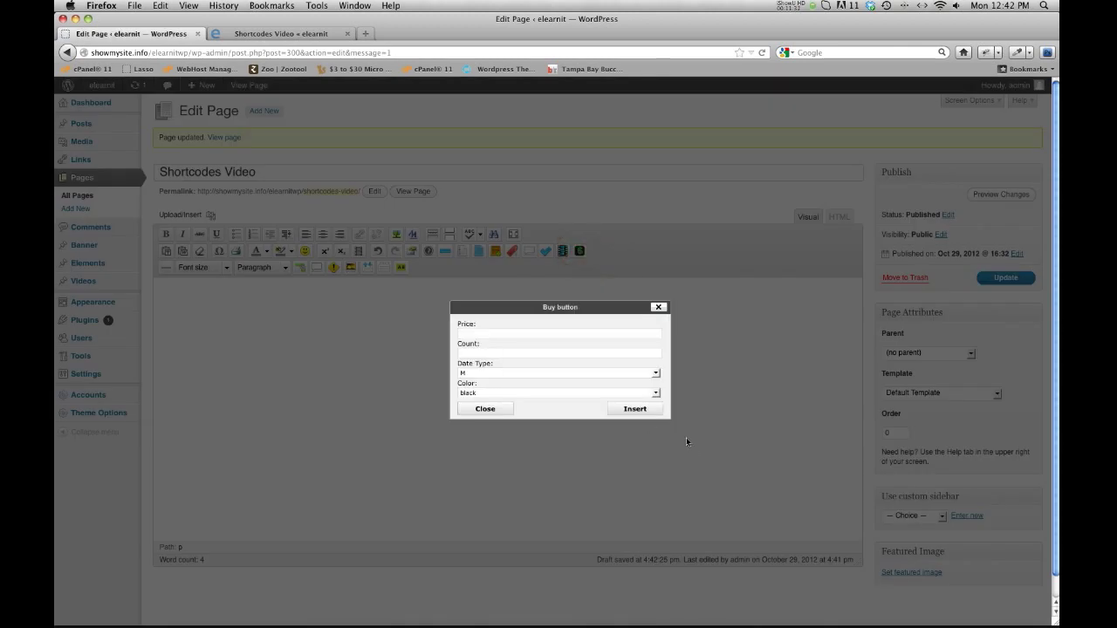
left_click_drag(669, 420, 694, 457)
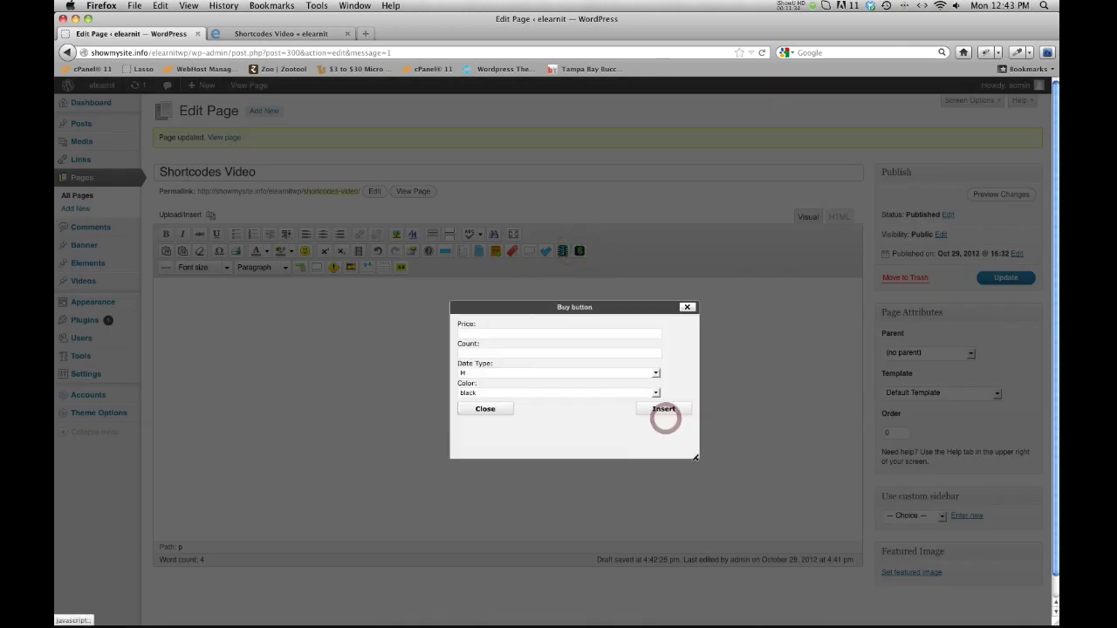
left_click(469, 352)
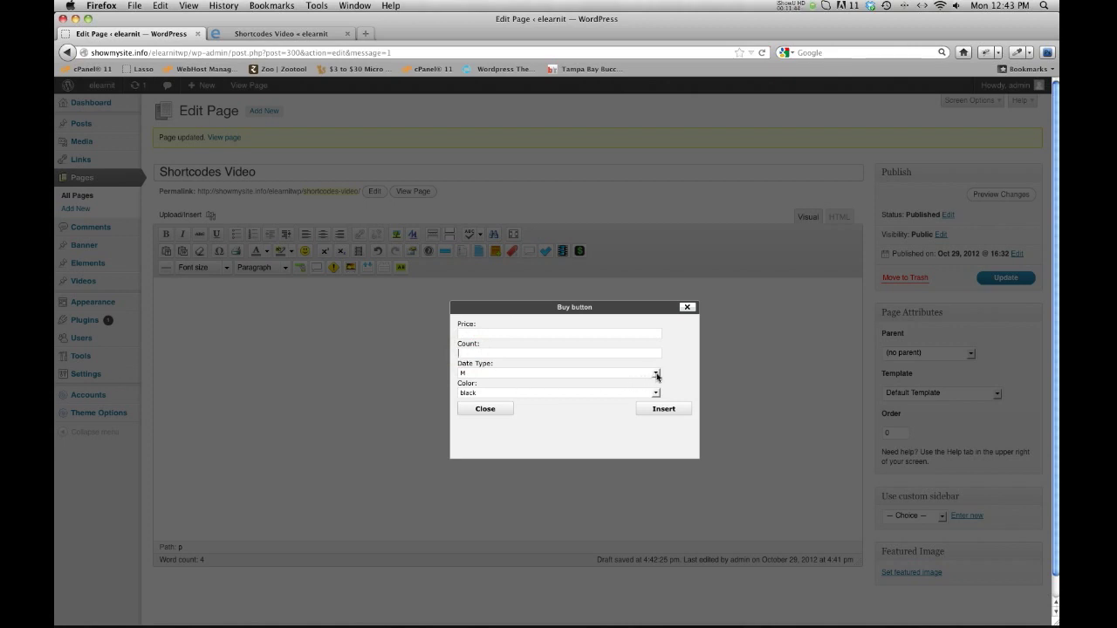
left_click(657, 375)
left_click(657, 375)
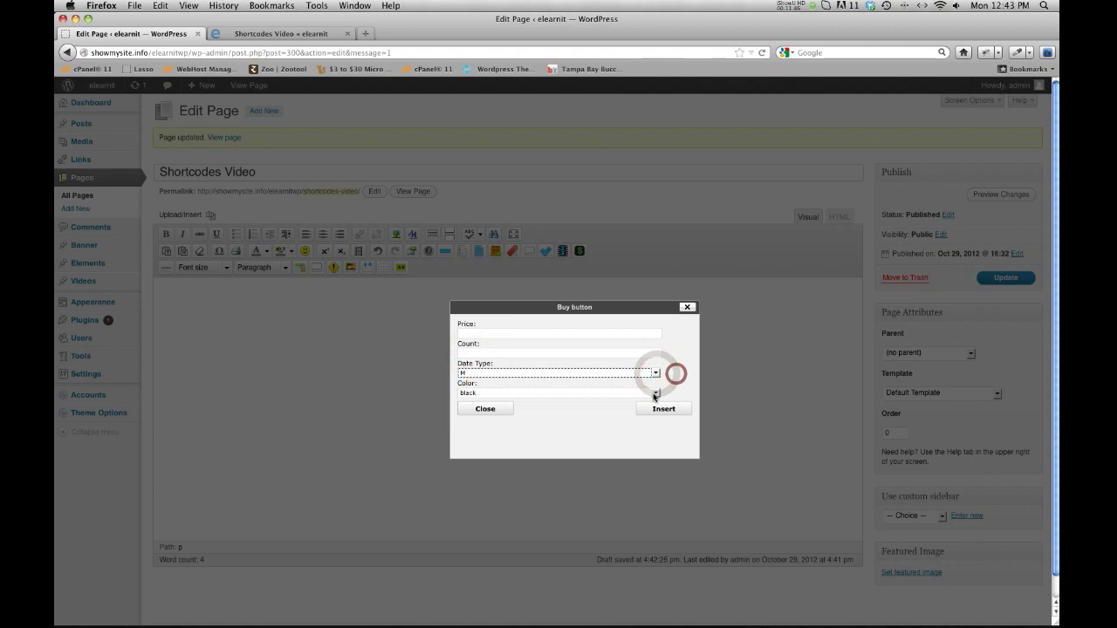
left_click(654, 393)
left_click(654, 394)
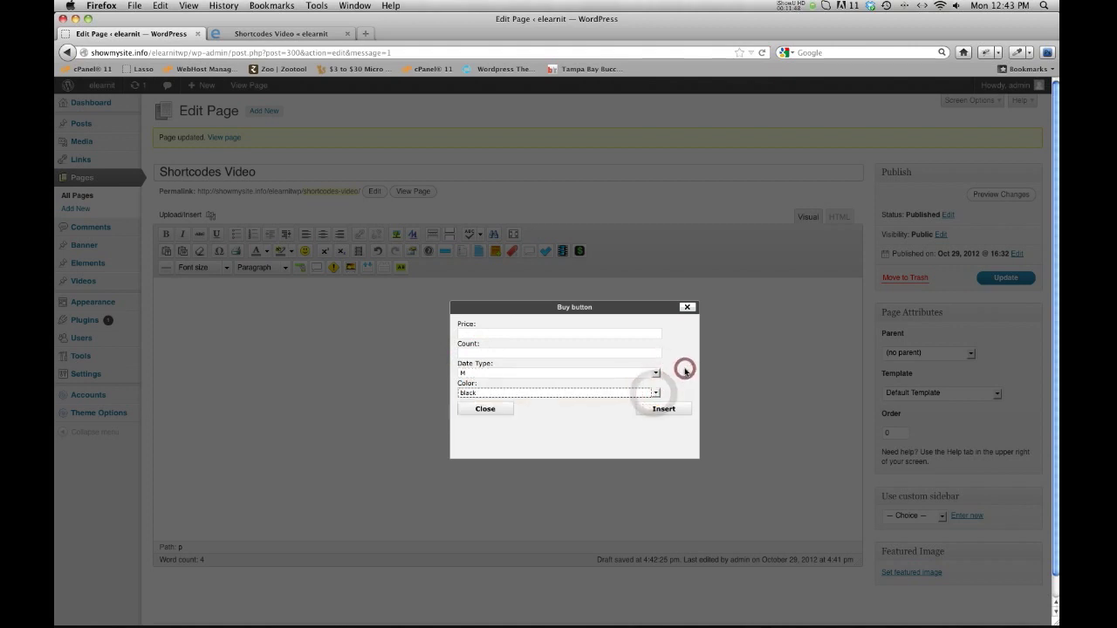
left_click(686, 310)
- Open the live site's Pricing page, examine the Monthly and Yearly price boxes with their purchase buttons, and return to the page editor
key("ctrl+Tab")
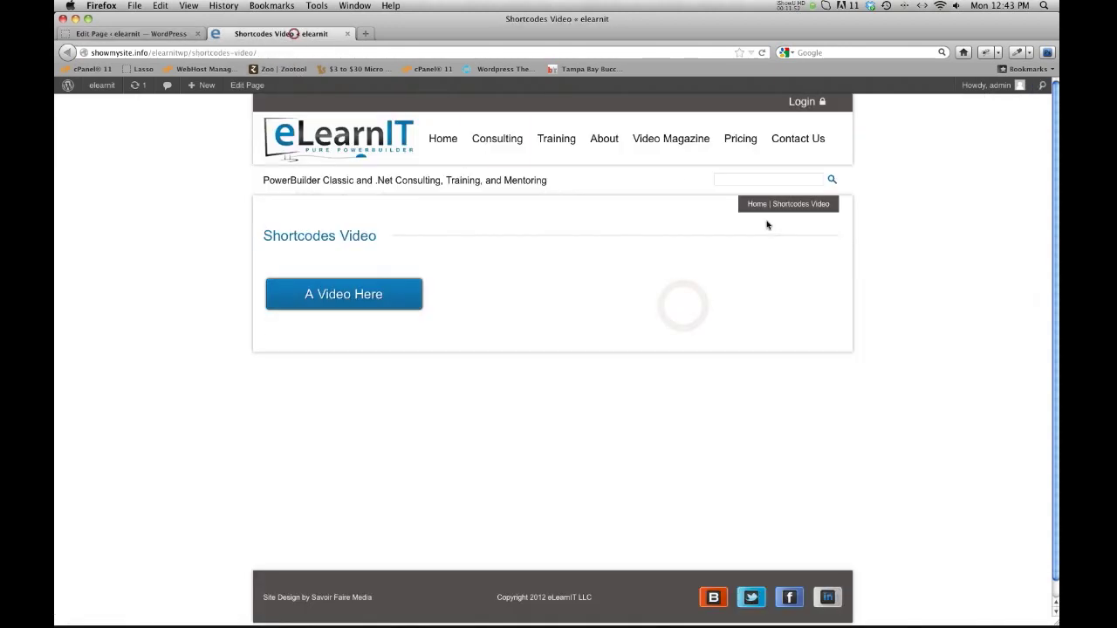
left_click(740, 138)
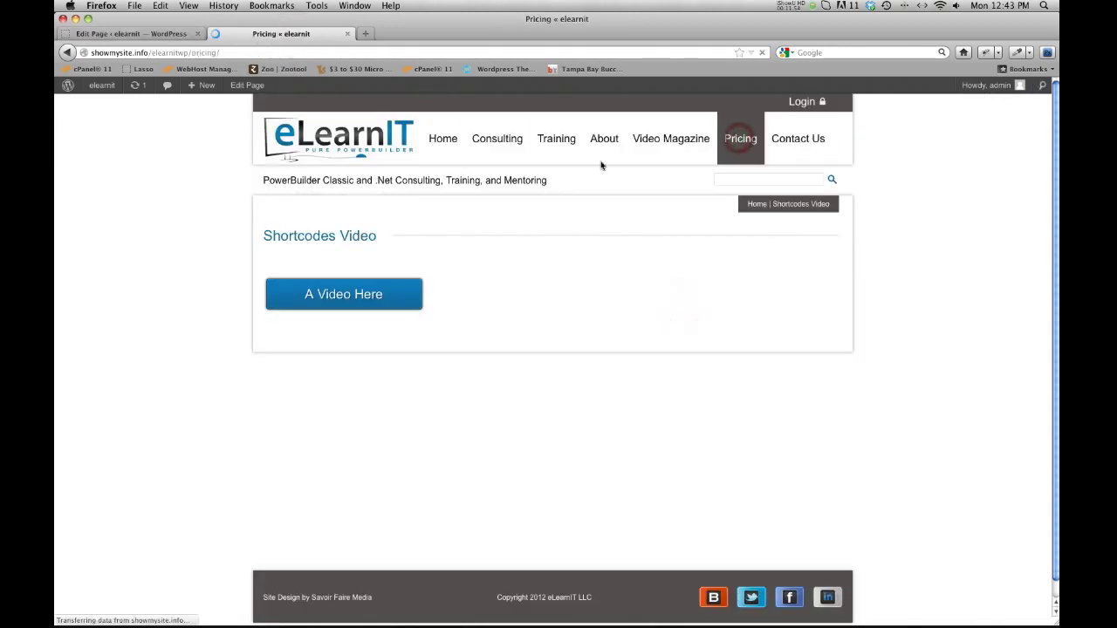
scroll(515, 249, "down", 3)
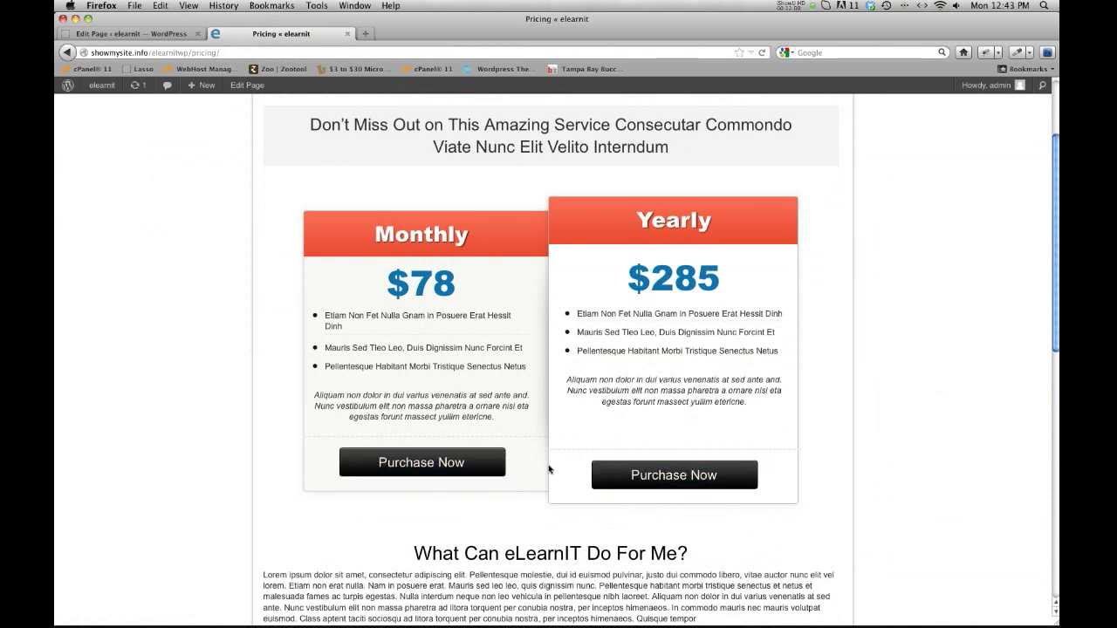
left_click(147, 33)
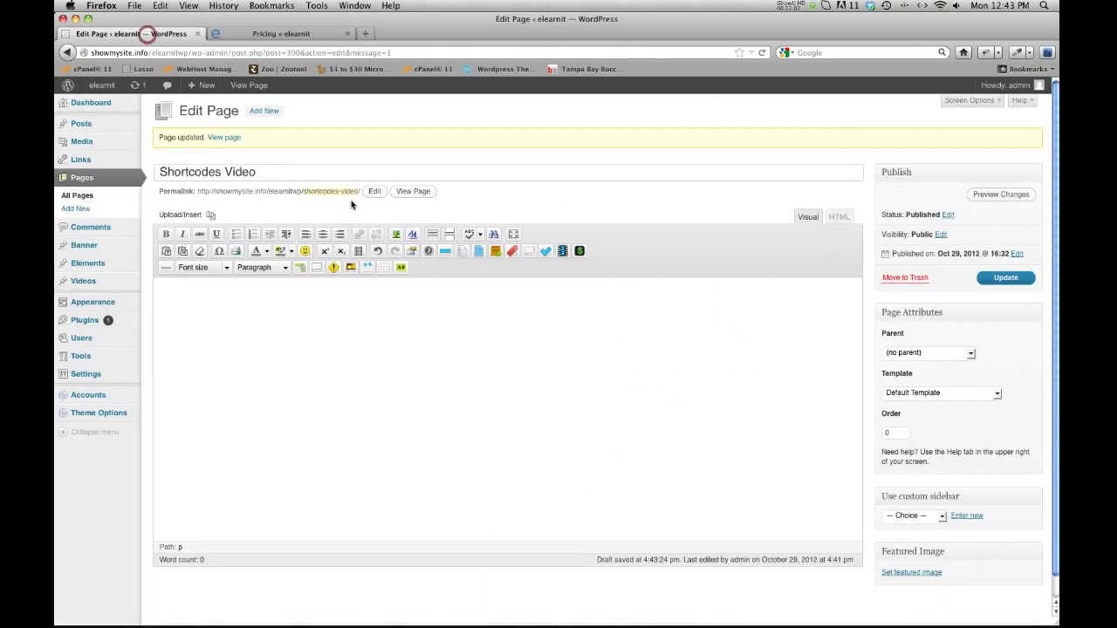